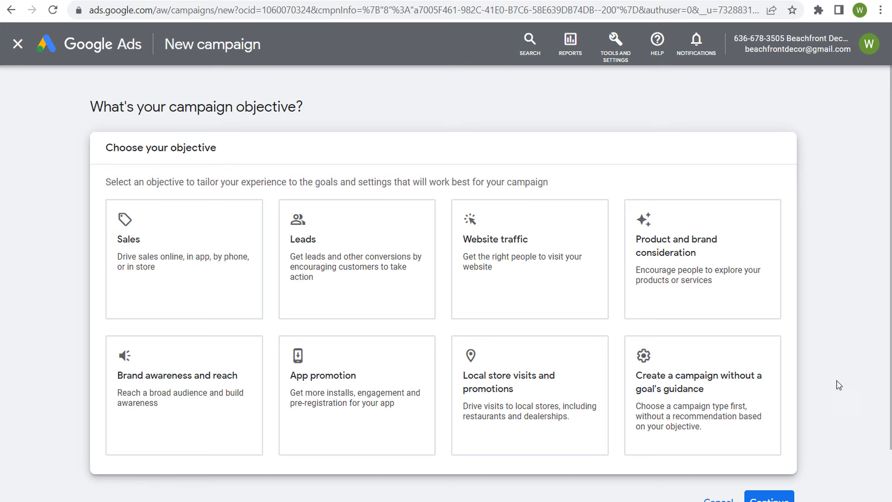
Start a Display campaign without a goal's guidance, keeping the listed conversion goals and the campaign name Display-3
scroll(834, 320, "down", 2)
left_click(642, 340)
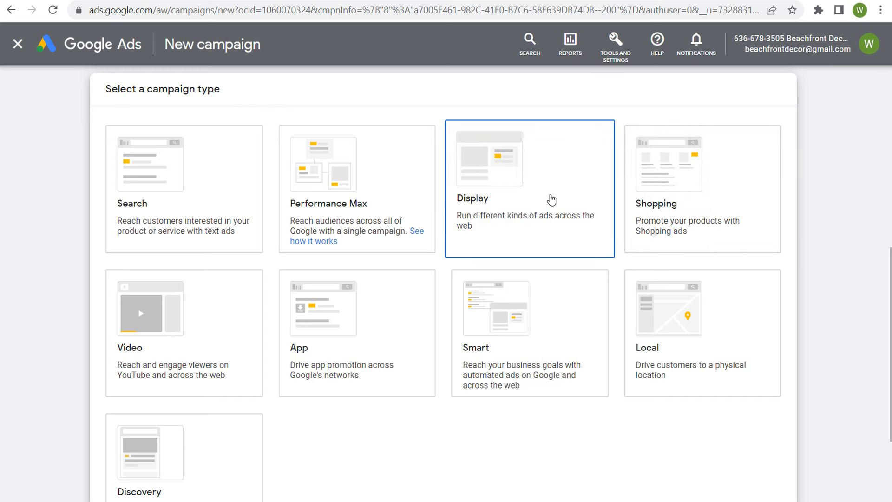
scroll(533, 177, "down", 8)
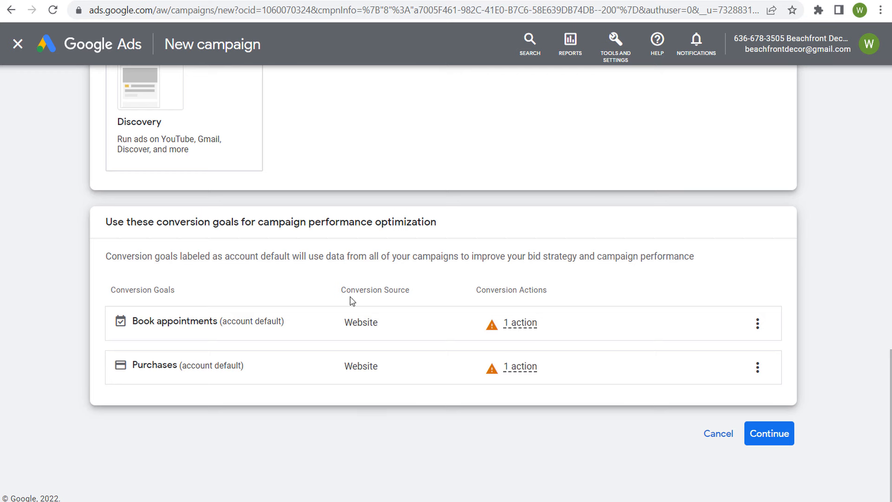
left_click(754, 424)
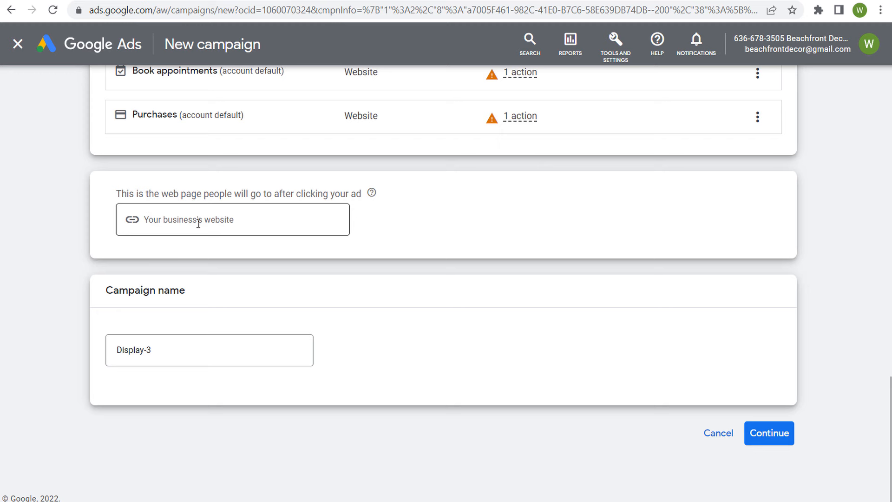
left_click(774, 436)
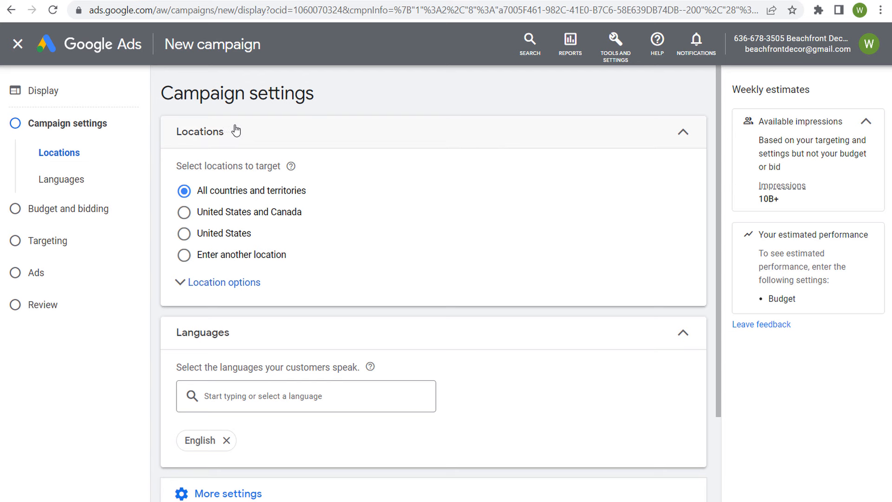
Go to the campaign's Targeting section and hide the notice about no ads running
scroll(458, 241, "down", 3)
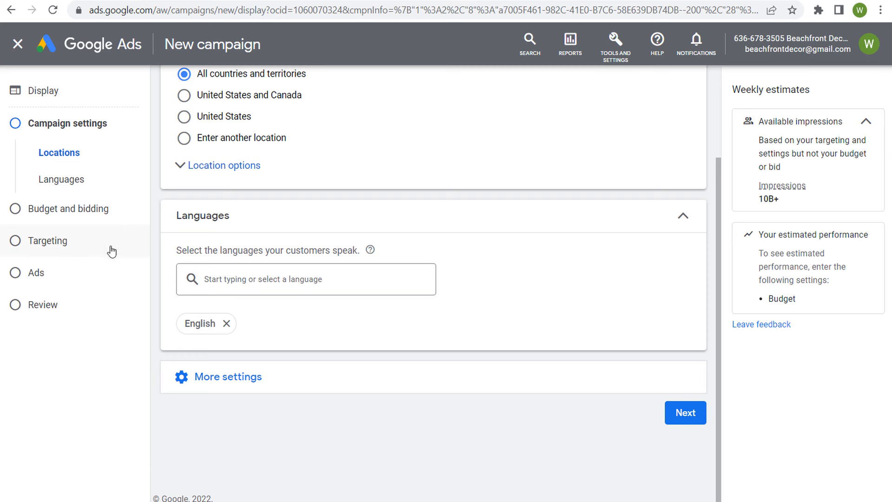
left_click(90, 249)
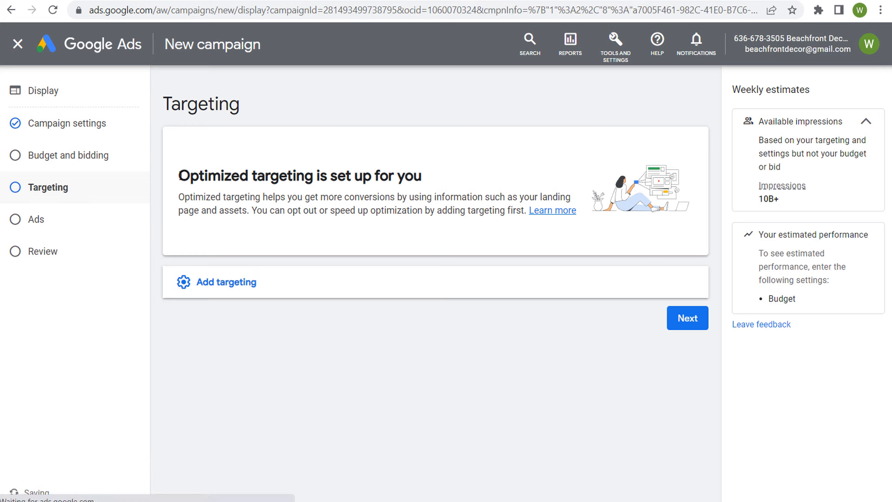
left_click_drag(179, 176, 392, 180)
left_click(398, 179)
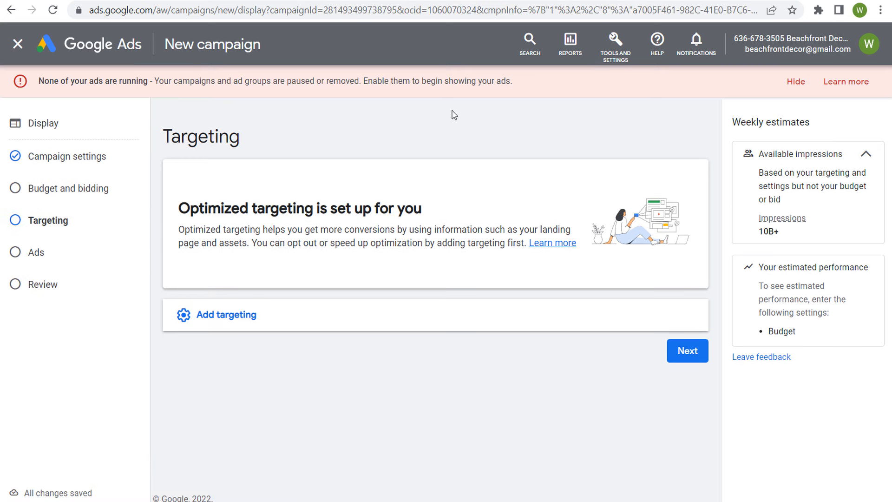
left_click(796, 82)
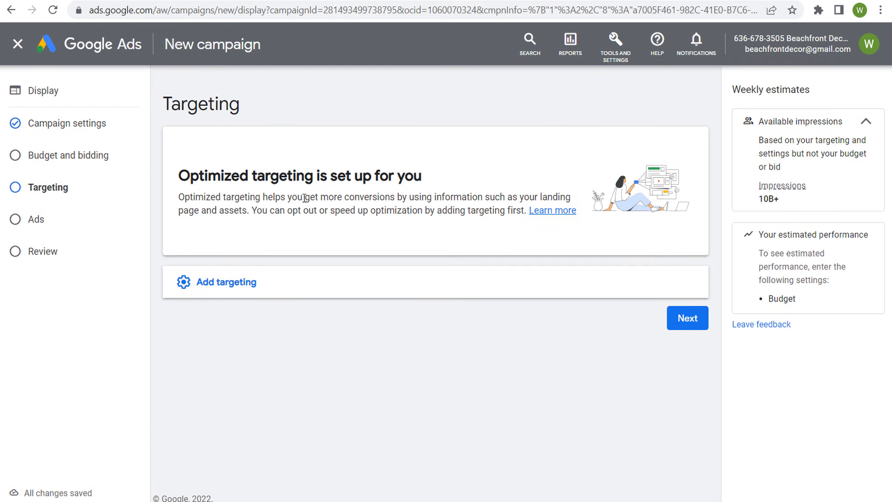
Add Demographics targeting to the campaign and open its gender, age, parental status and household income choices
left_click_drag(269, 195, 391, 201)
left_click(316, 107)
left_click(318, 293)
scroll(335, 281, "down", 2)
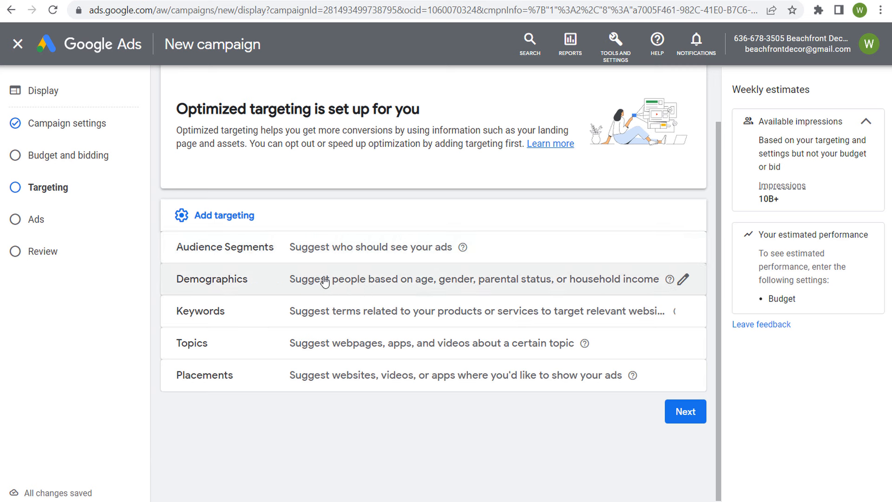
left_click(355, 281)
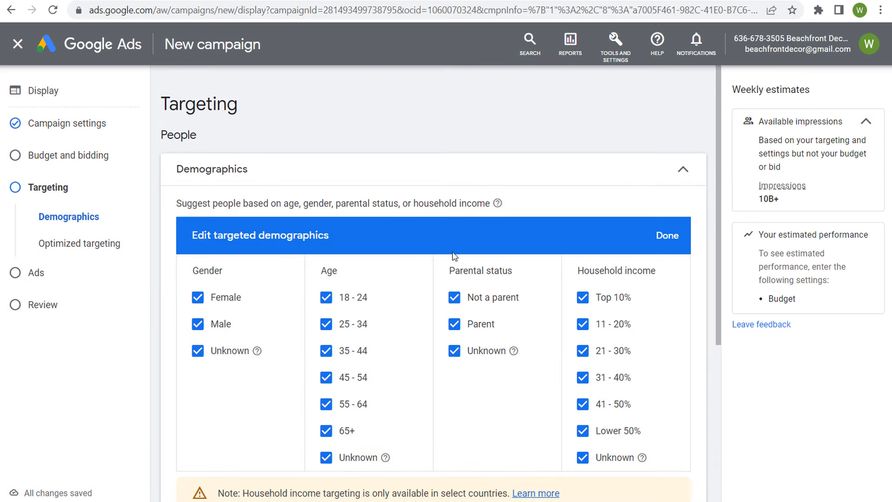
scroll(454, 256, "down", 1)
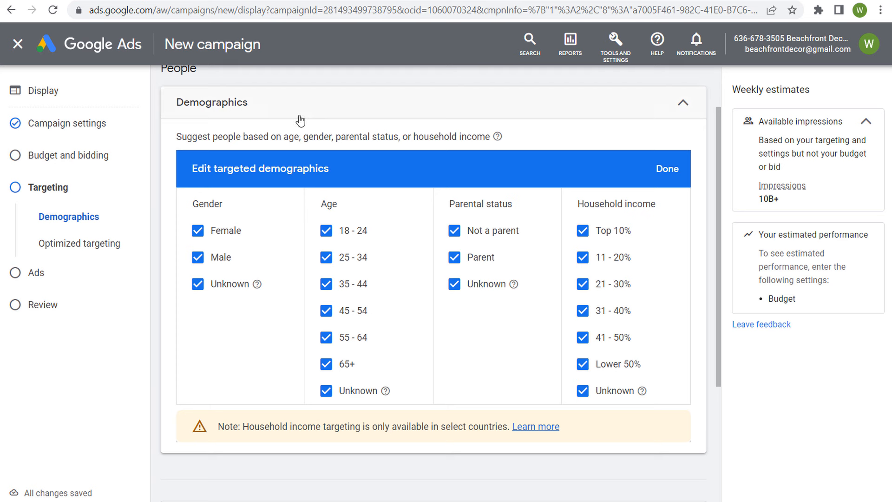
Limit the targeted demographics to females aged 25 to 64 who are parents, leaving out all unknown gender, age and parental groups
left_click(326, 365)
left_click(326, 390)
left_click(326, 231)
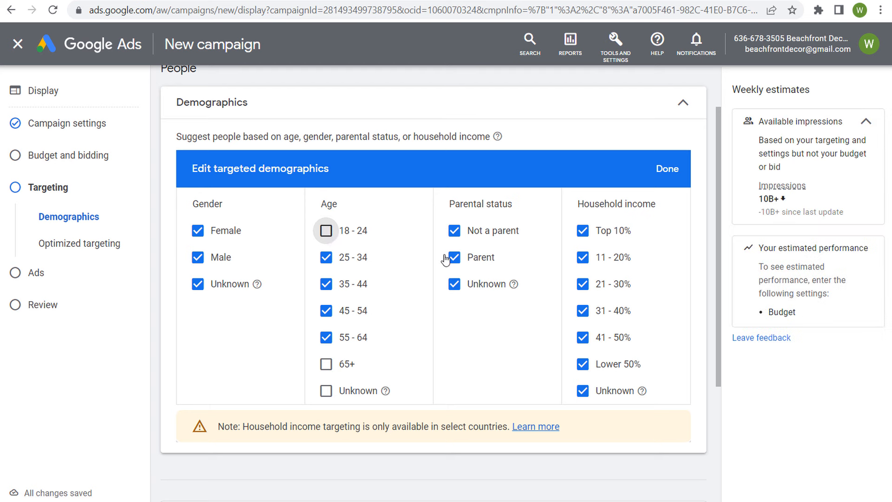
left_click(454, 230)
left_click(454, 284)
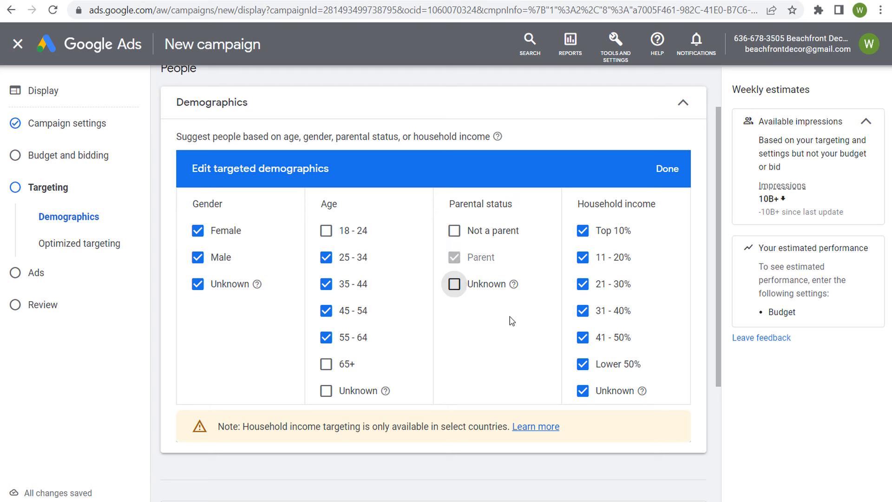
left_click(215, 256)
left_click(199, 285)
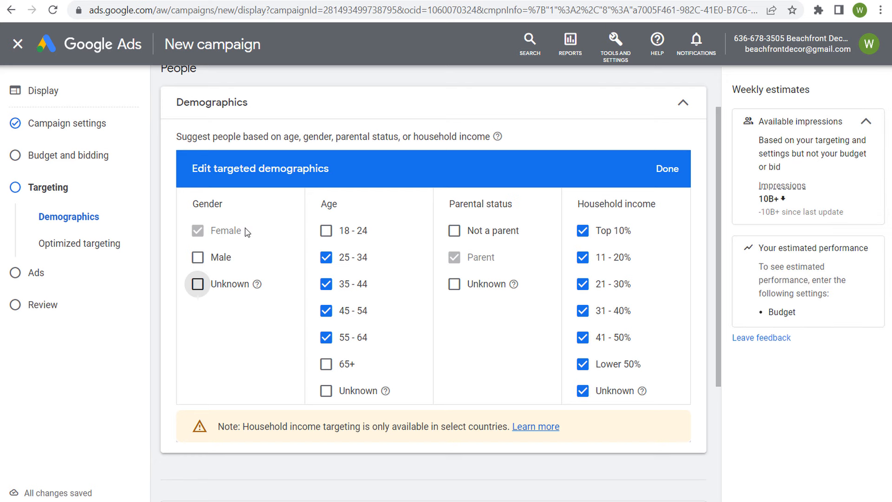
left_click(669, 169)
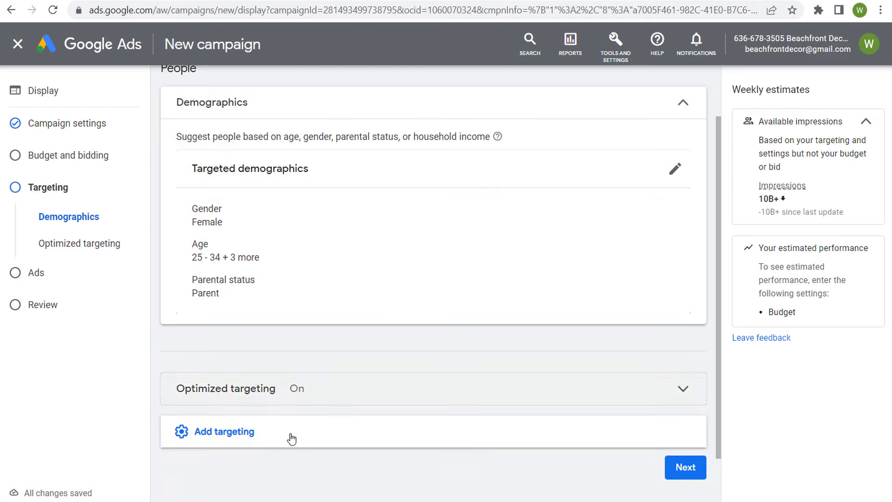
Restore the targeted demographics to include every gender, age range and parental status
left_click(284, 446)
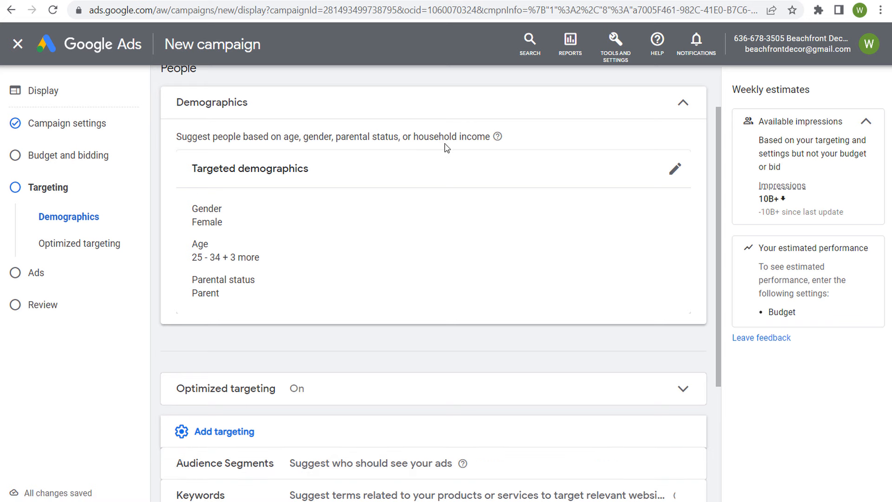
left_click(675, 169)
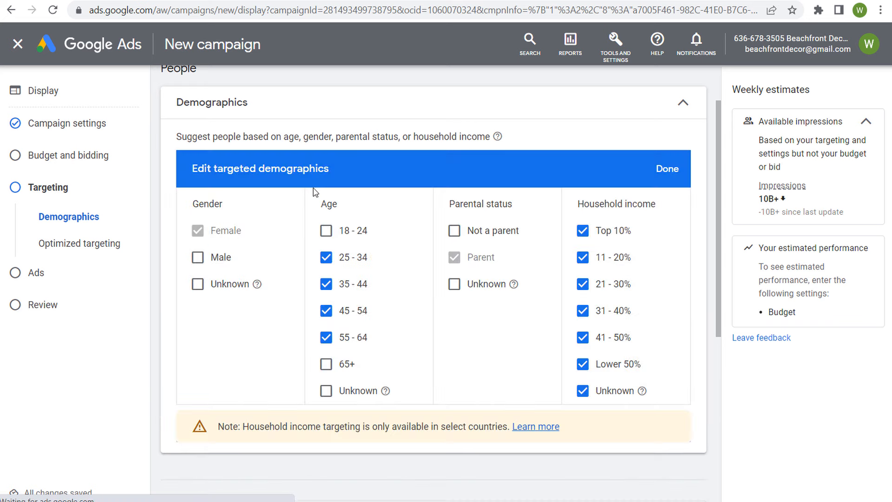
left_click(198, 257)
left_click(198, 283)
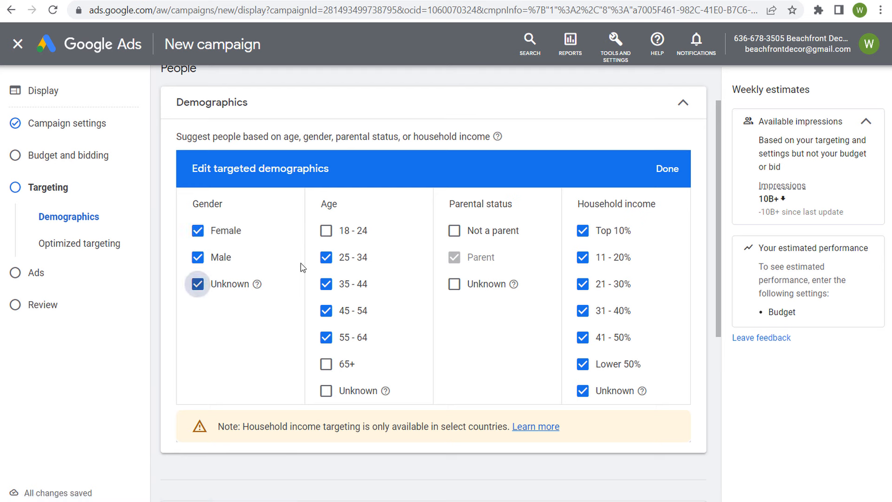
left_click(326, 231)
left_click(326, 363)
left_click(326, 390)
left_click(454, 230)
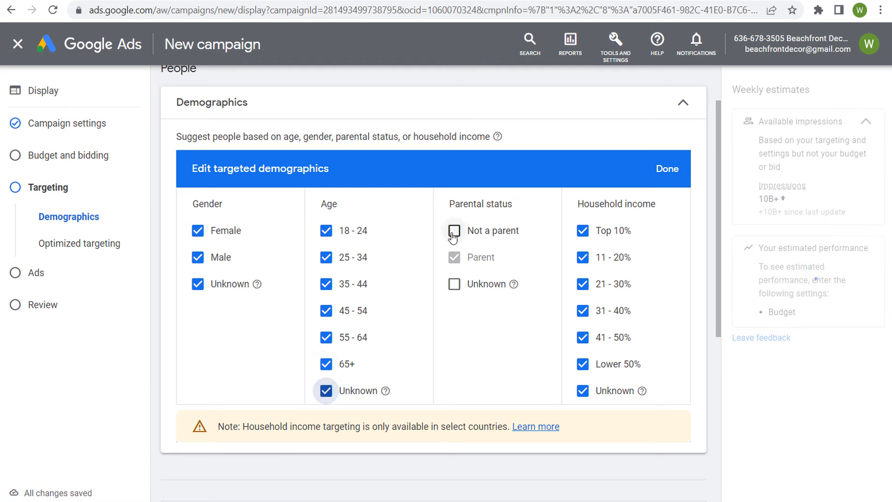
left_click(455, 284)
left_click(667, 169)
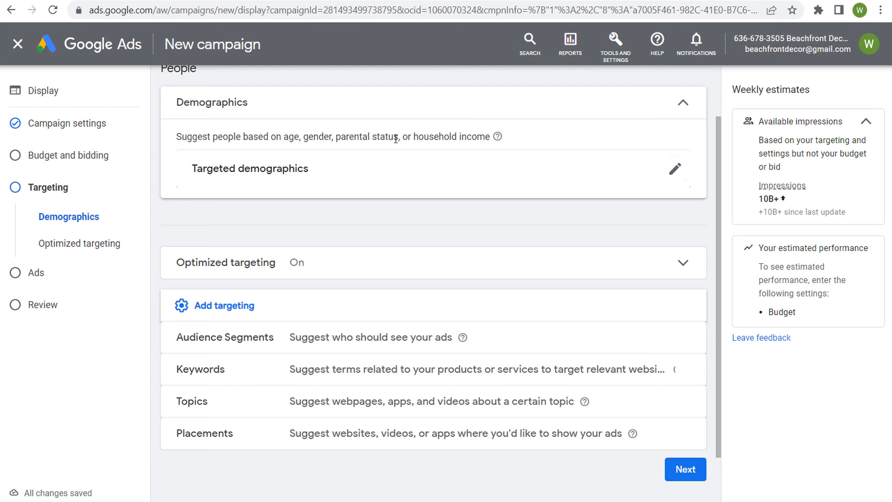
Open Audience Segments targeting, search for "investing" and examine the matching segment categories without selecting any
left_click(446, 341)
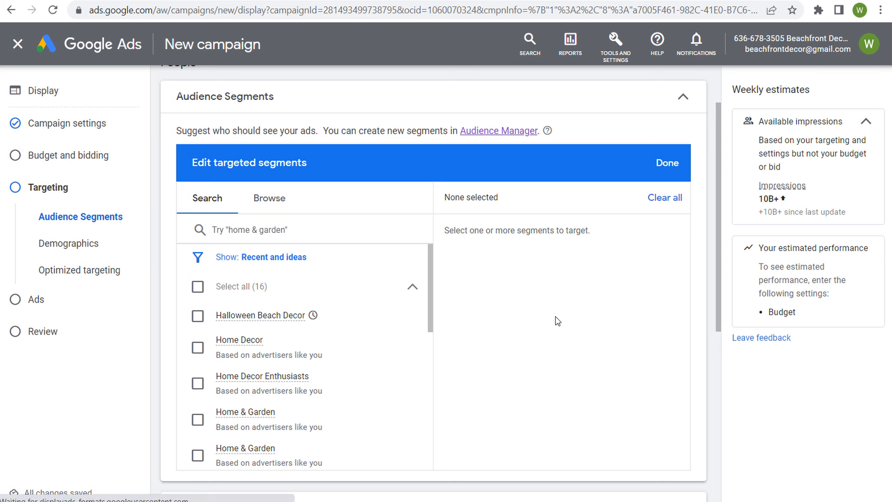
left_click(329, 230)
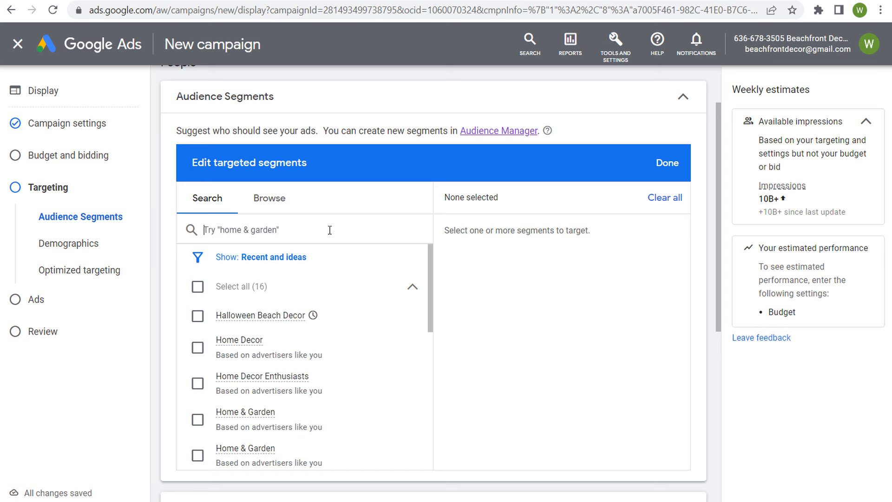
type("investing")
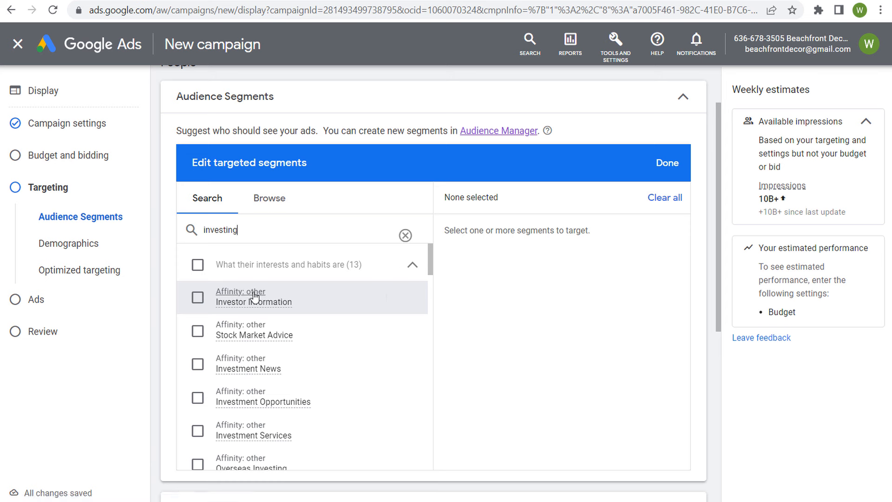
left_click(412, 270)
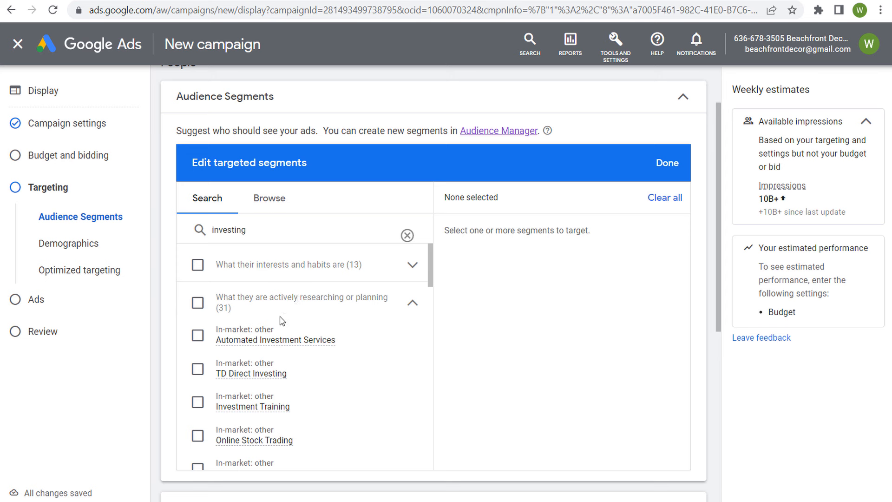
left_click(412, 306)
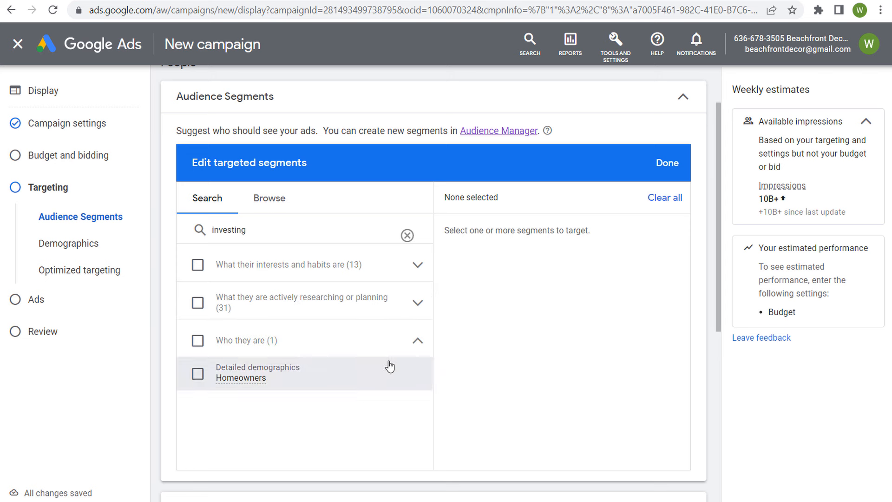
left_click(417, 341)
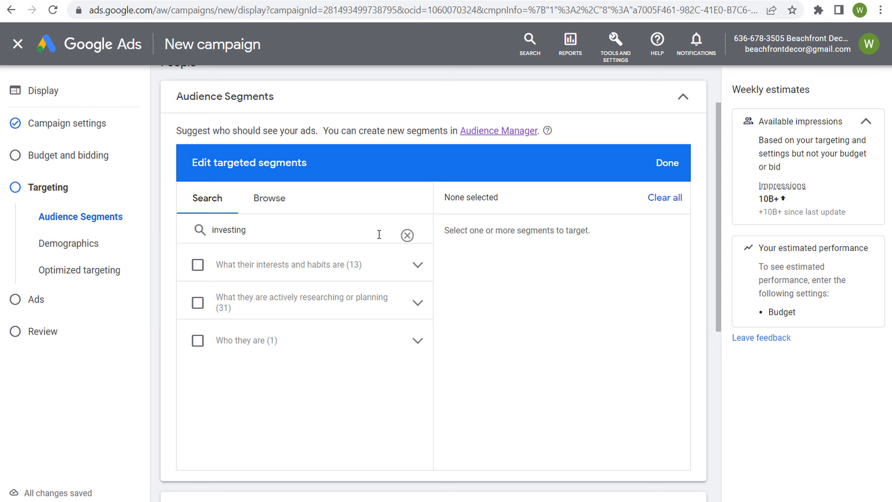
left_click(407, 235)
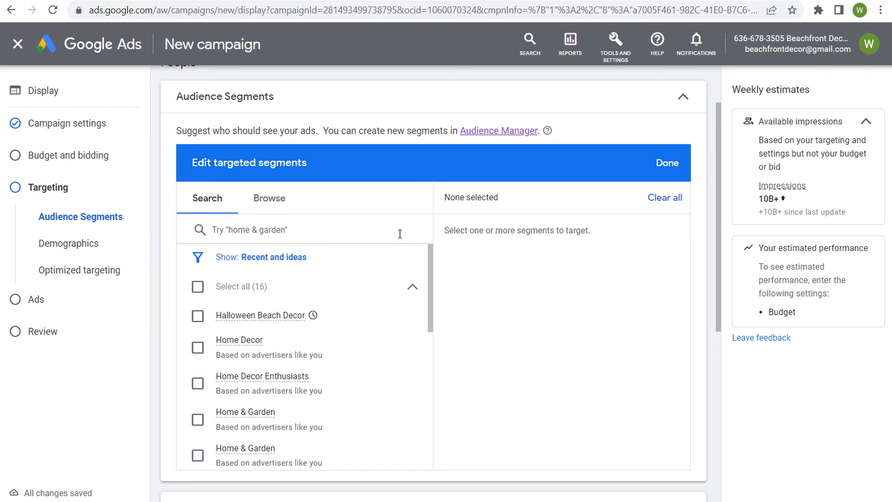
Browse the detailed demographics audience segments and examine the Parental Status options for parents of different child age groups
left_click(274, 204)
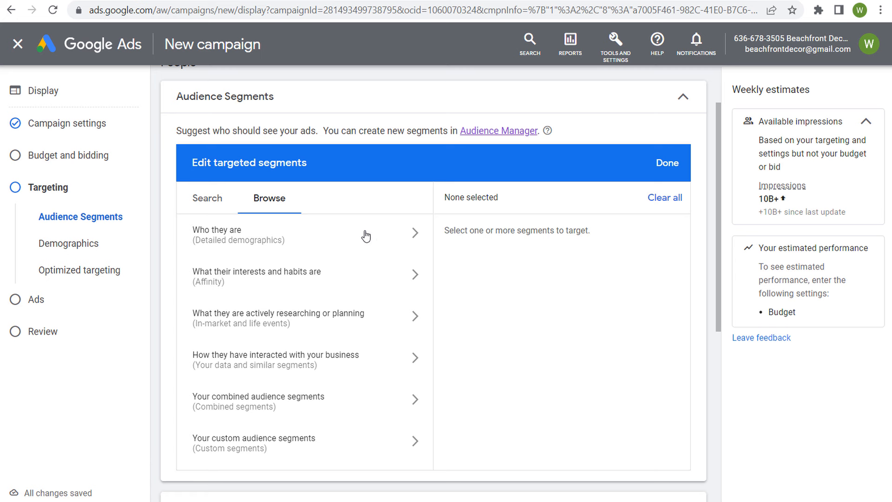
left_click(398, 235)
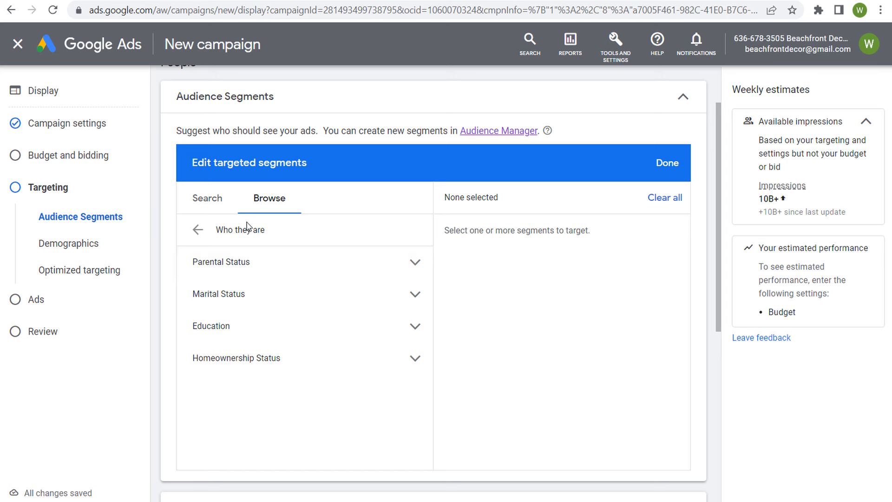
left_click(420, 264)
left_click(411, 293)
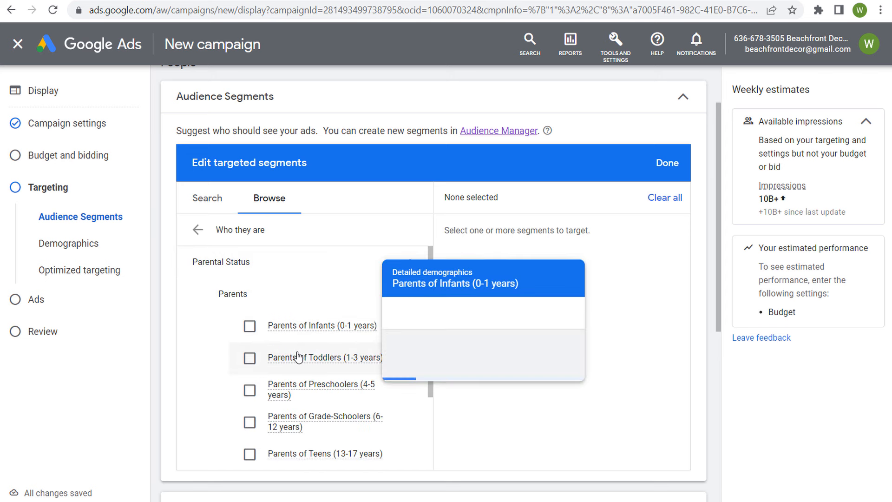
scroll(325, 367, "down", 2)
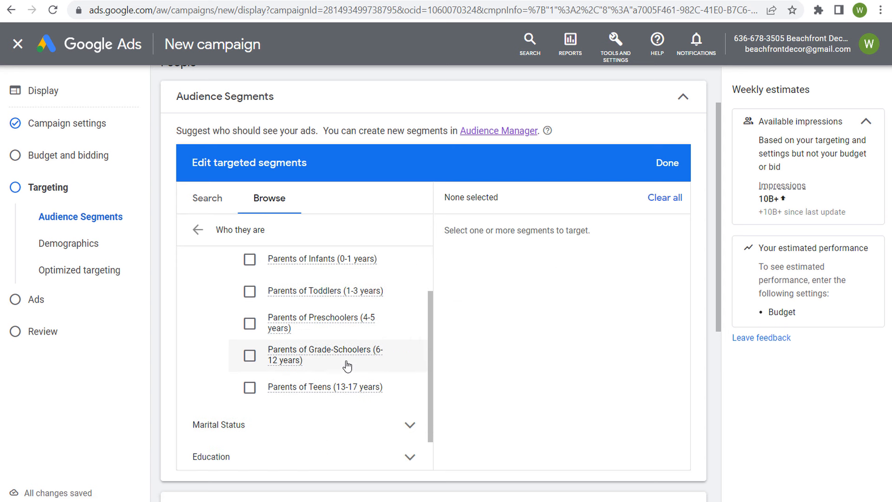
scroll(406, 293, "up", 2)
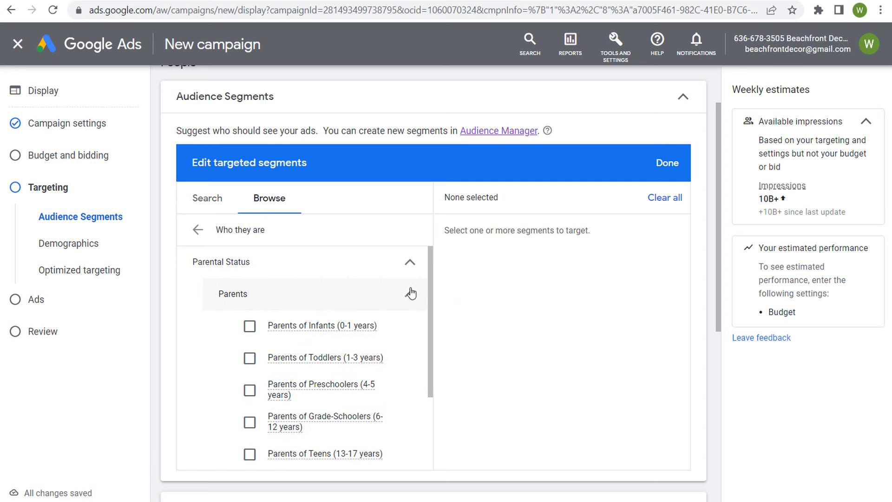
left_click(410, 293)
left_click(411, 264)
Examine the Marital Status, Education and Homeownership Status options within the detailed demographics segments
left_click(414, 294)
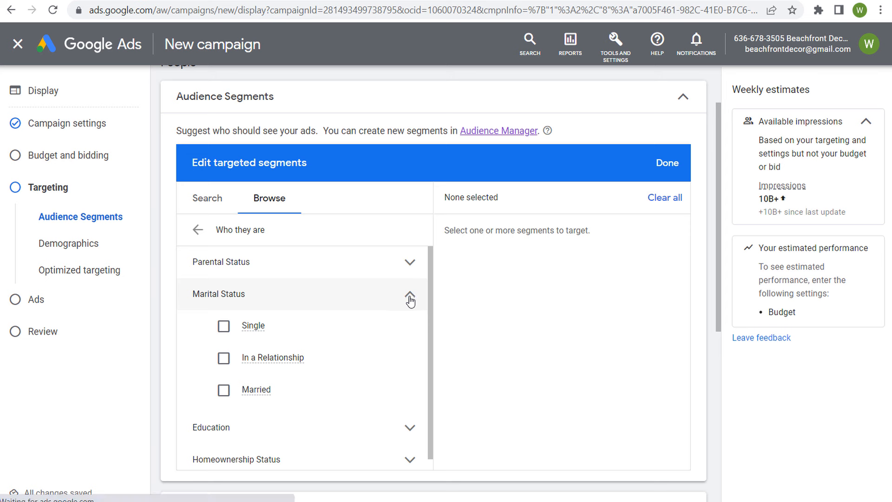
left_click(409, 295)
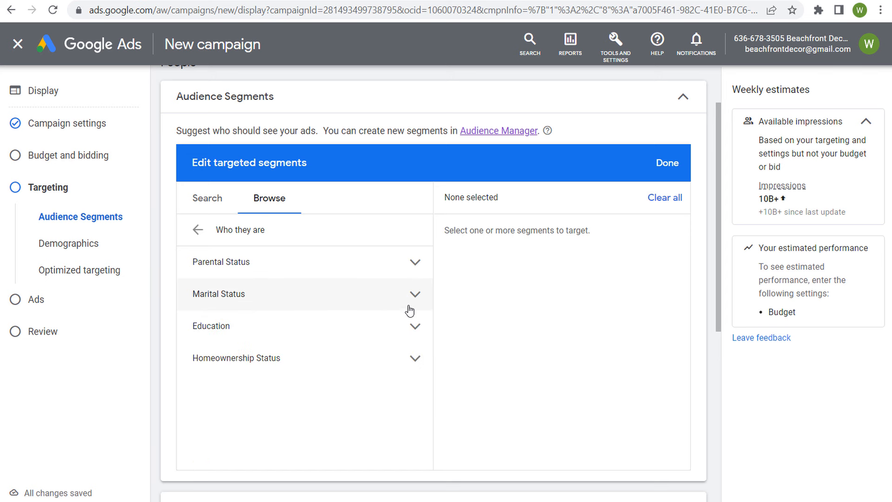
left_click(412, 320)
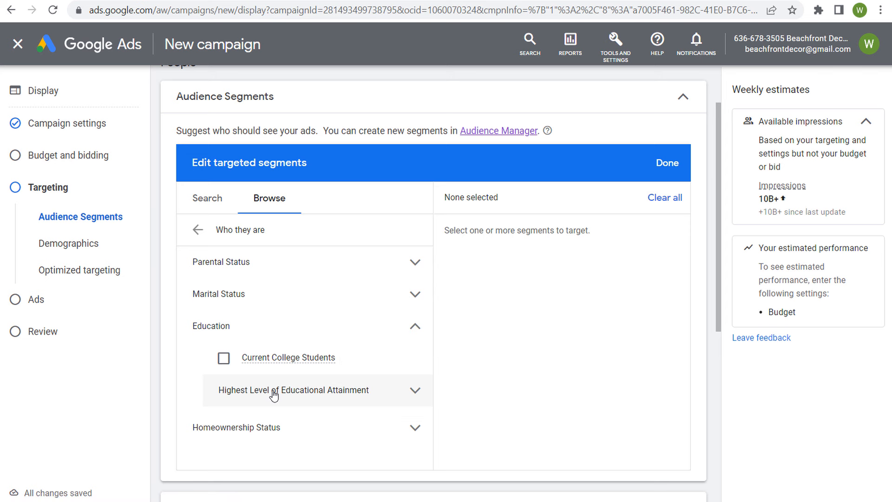
left_click(414, 326)
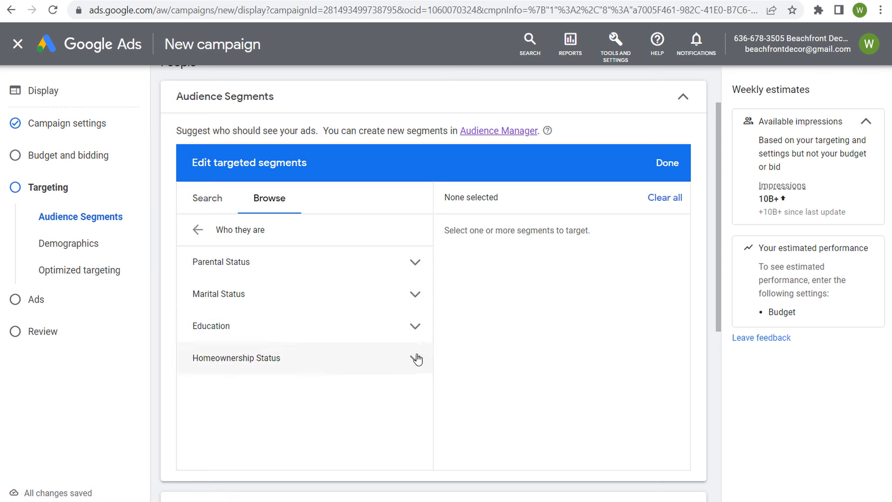
left_click(416, 359)
left_click(416, 359)
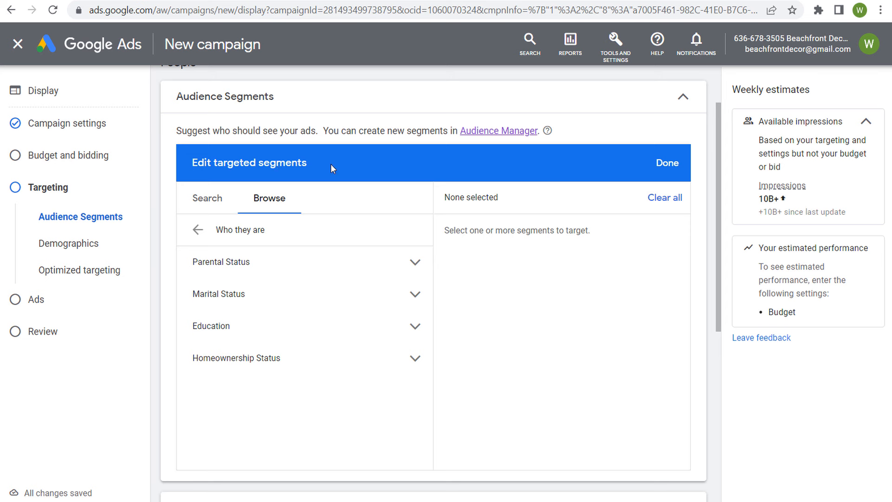
Target the Renters and Current College Students segments and finish editing the targeted segments
left_click(414, 358)
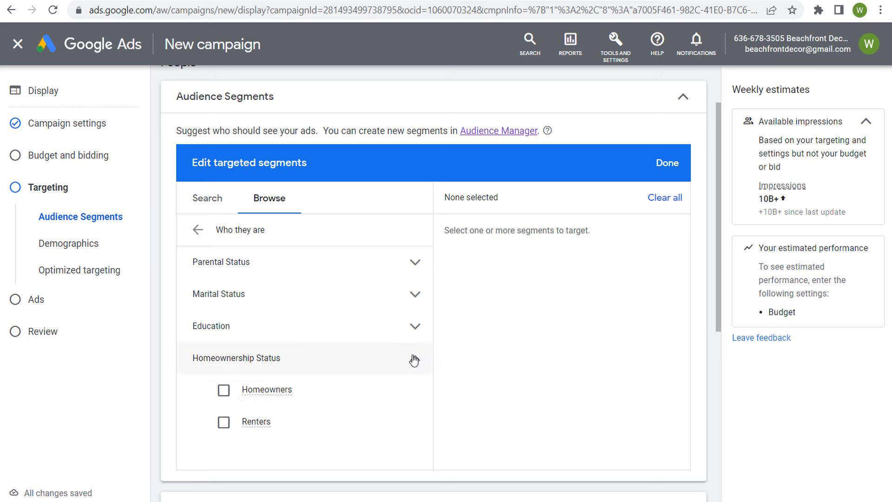
left_click(223, 422)
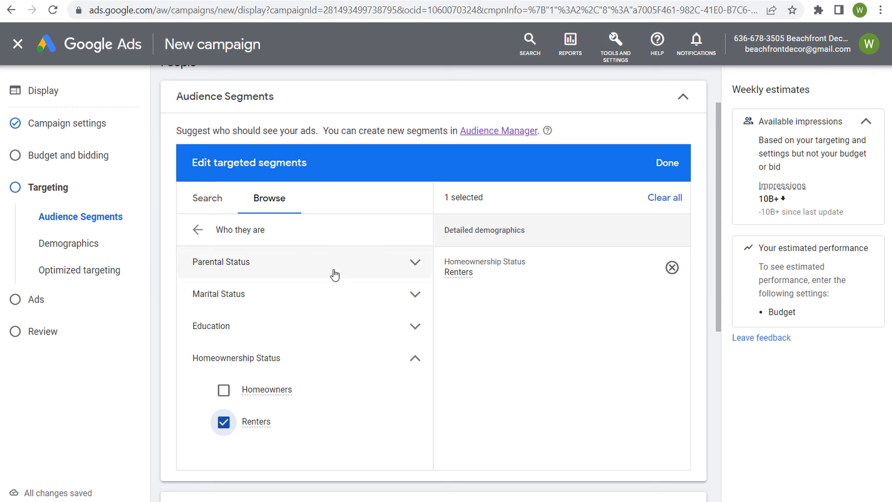
left_click(414, 325)
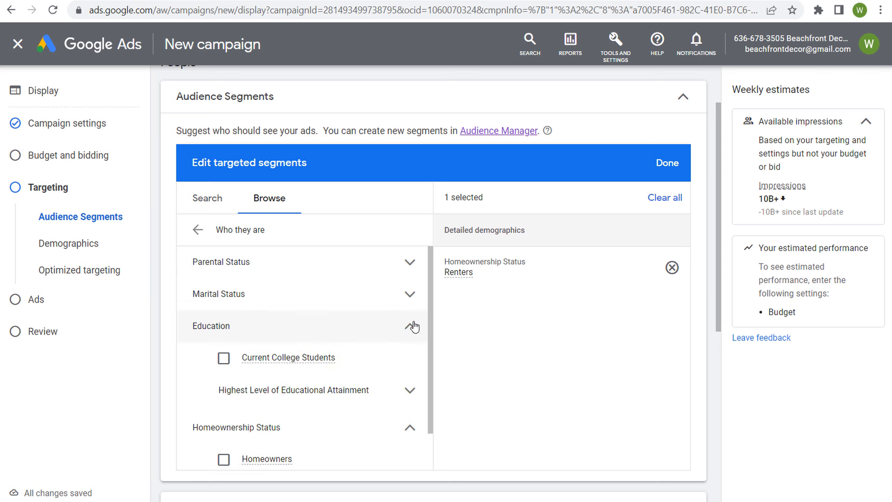
left_click(224, 358)
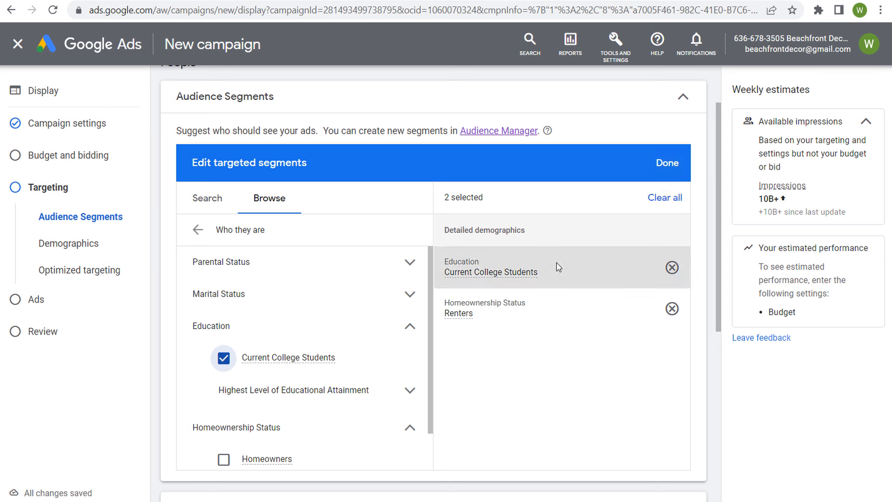
mouse_move(500, 275)
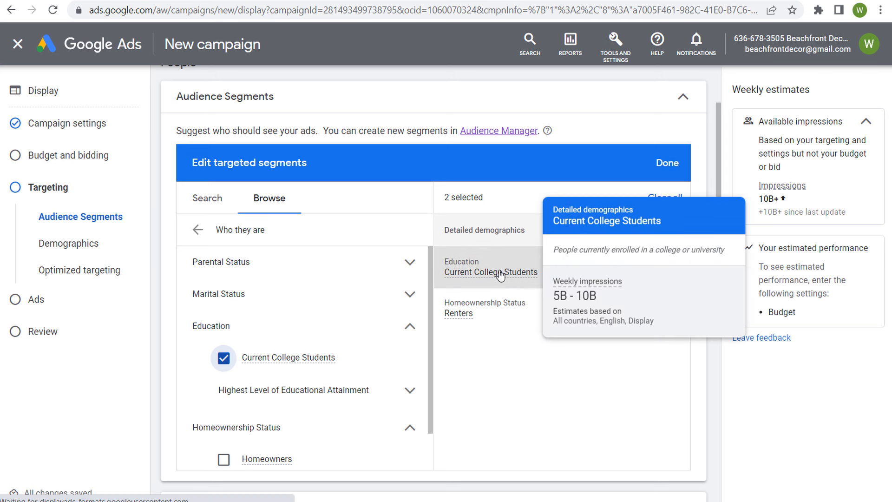
mouse_move(468, 319)
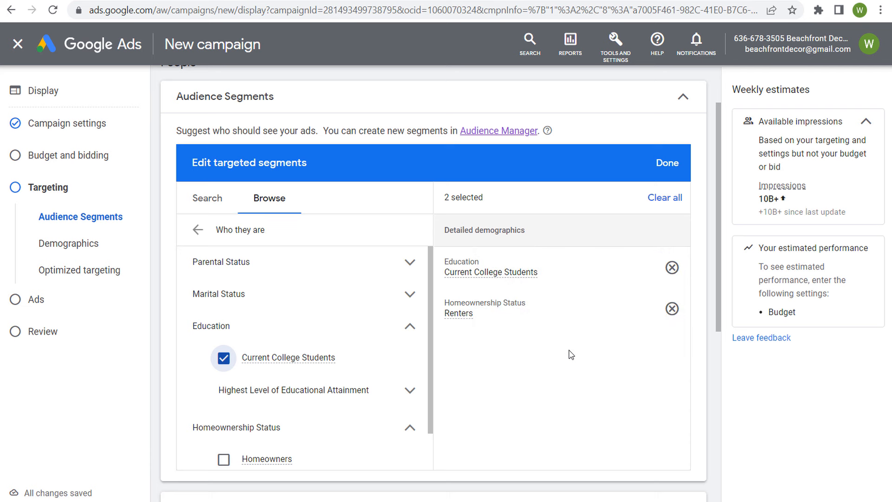
left_click(666, 162)
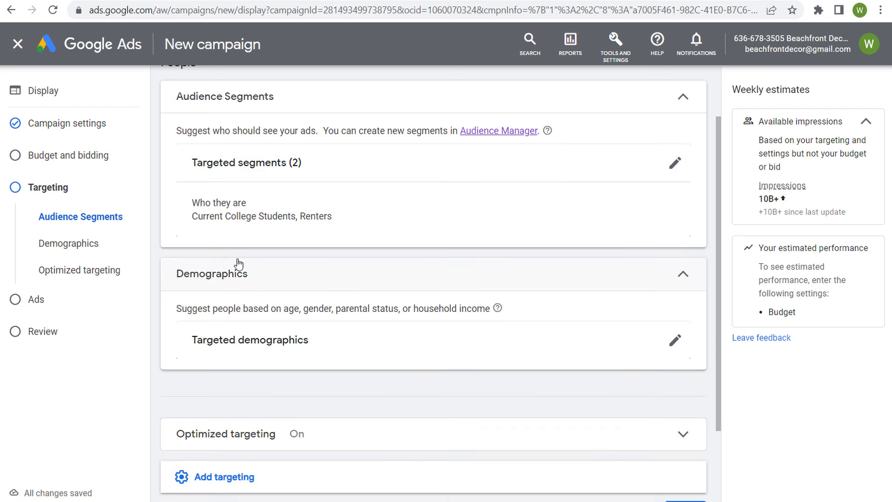
left_click_drag(191, 219, 370, 219)
left_click(199, 218)
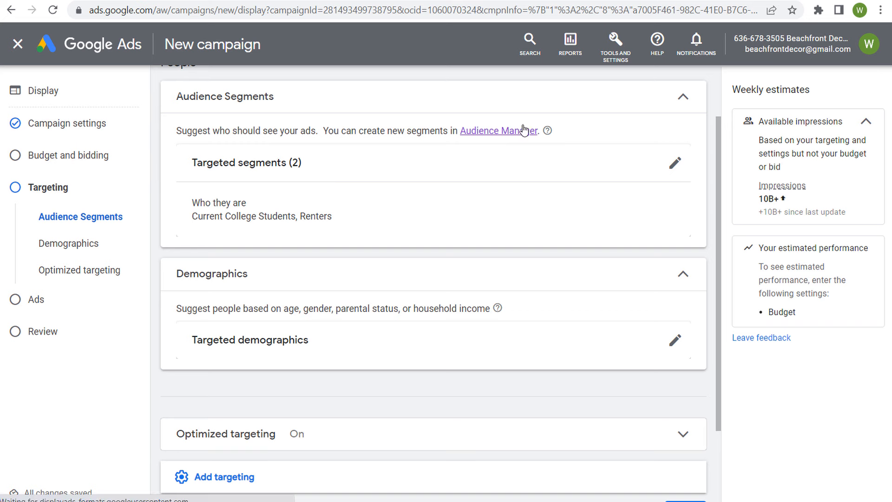
Reopen the targeted segments and add Married and Parents of Toddlers (1-3 years) to the selection
left_click(676, 163)
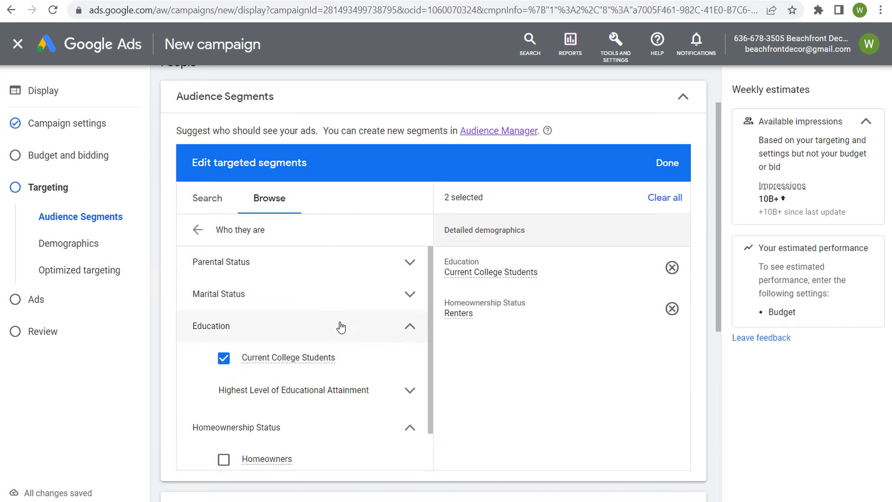
left_click(408, 294)
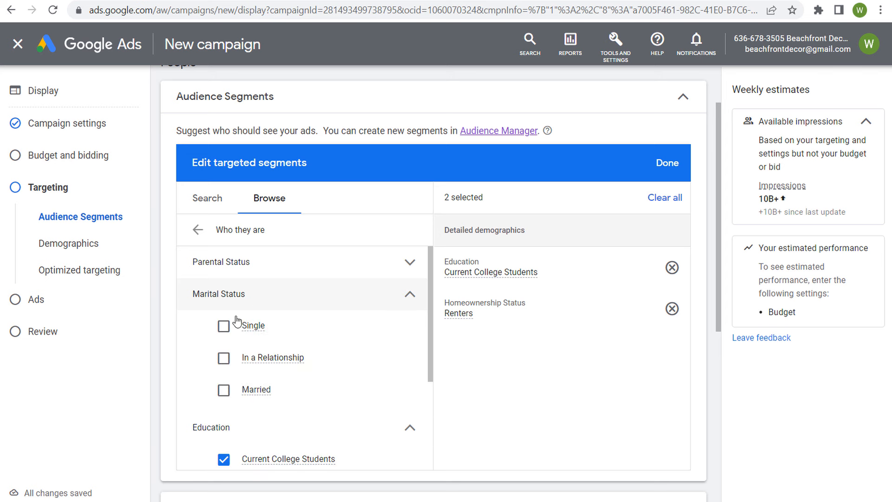
left_click(223, 390)
left_click(410, 263)
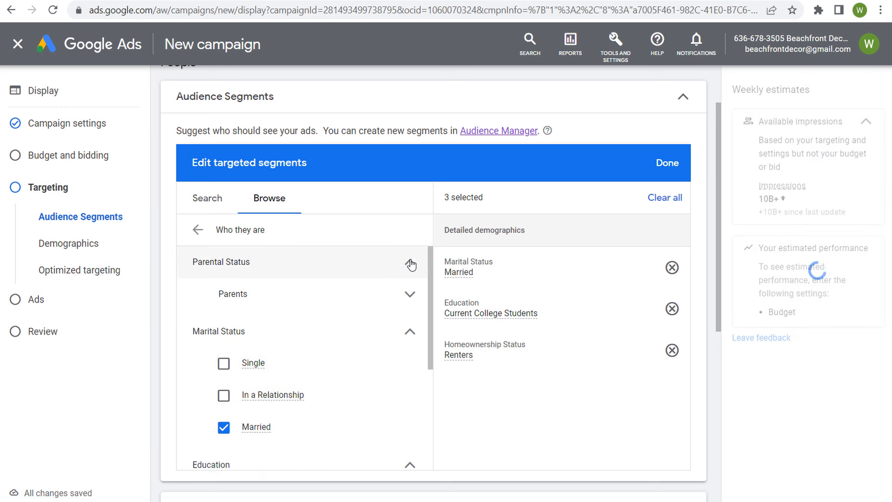
left_click(409, 293)
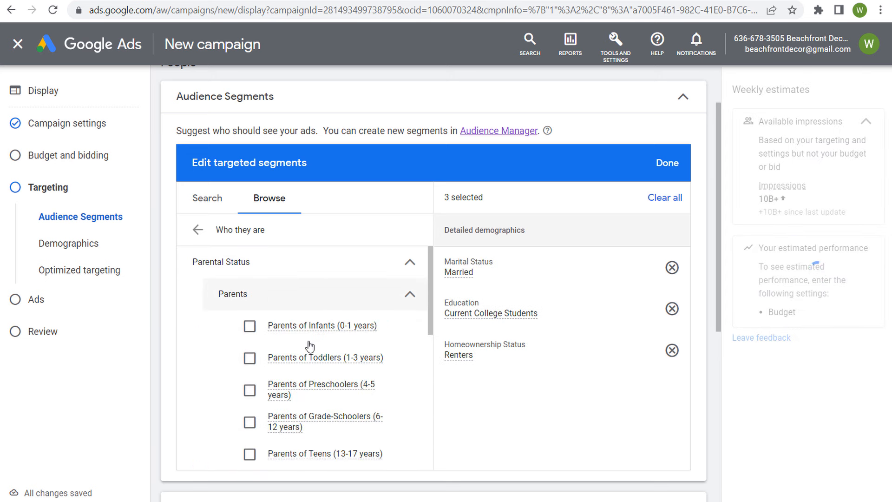
left_click(250, 358)
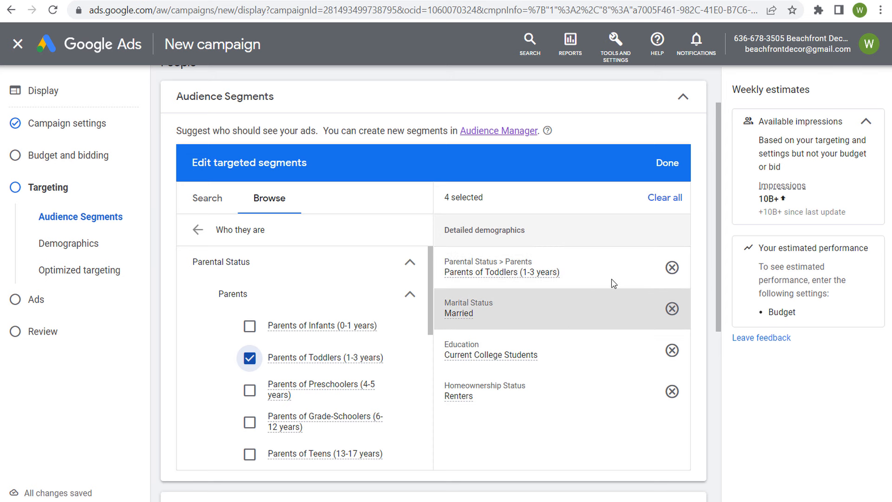
Clear all selected audience segments and collapse the expanded detailed demographics categories
left_click(664, 202)
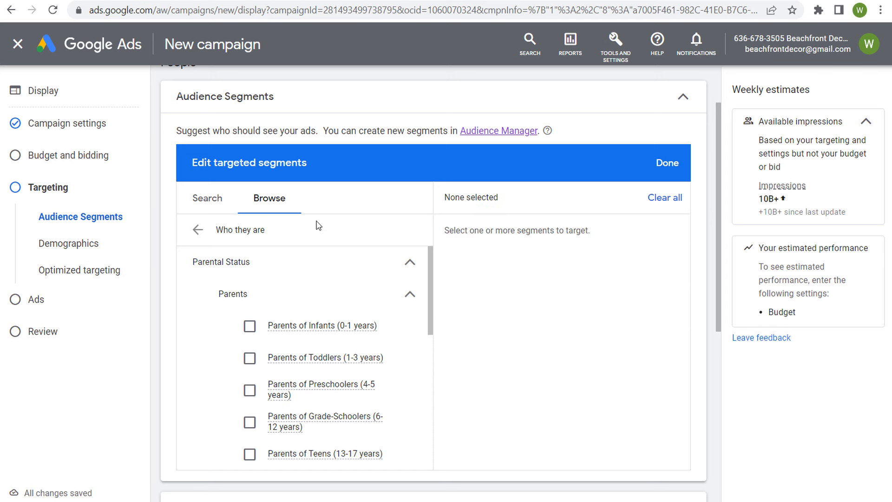
left_click(409, 294)
left_click(409, 262)
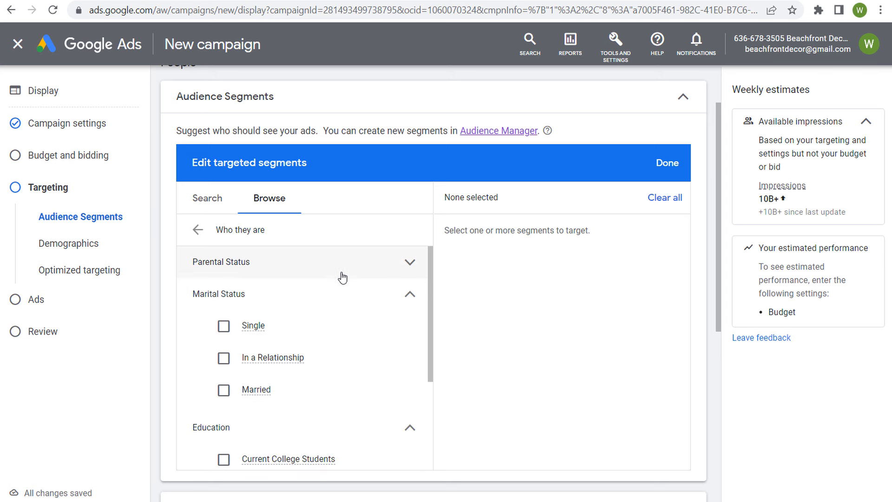
left_click(410, 294)
left_click(414, 326)
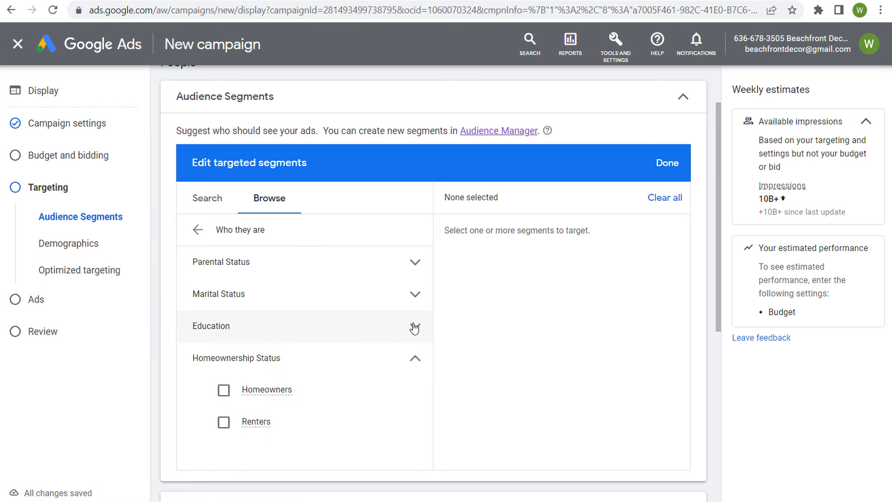
left_click(415, 360)
Browse the affinity segments for interests and habits, examining the Banking & Finance, Beauty & Wellness and Food & Dining subcategories
left_click(198, 229)
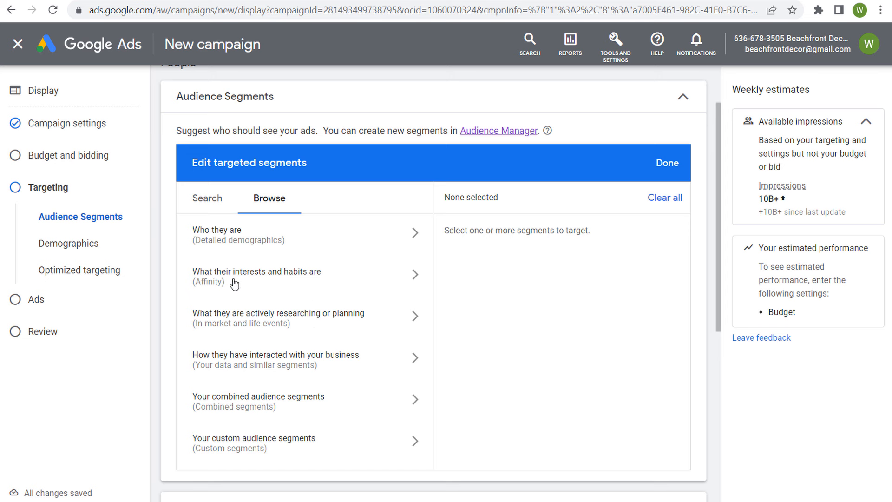
left_click(413, 278)
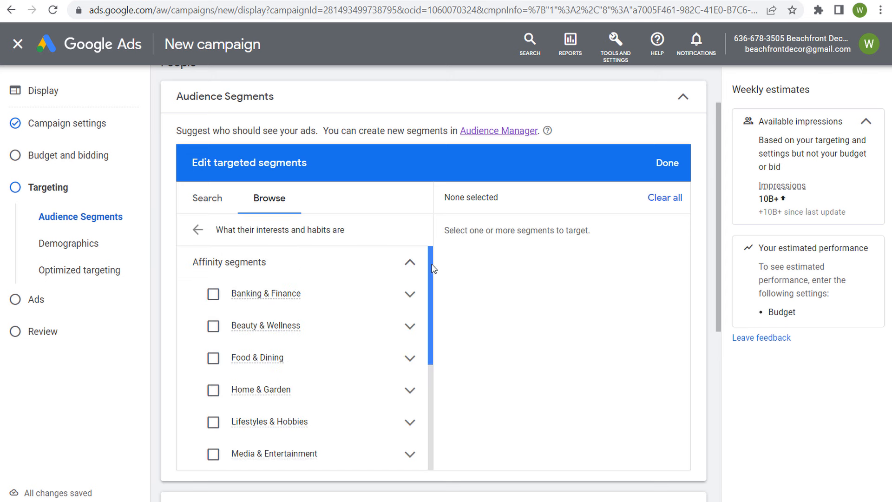
scroll(430, 261, "down", 1)
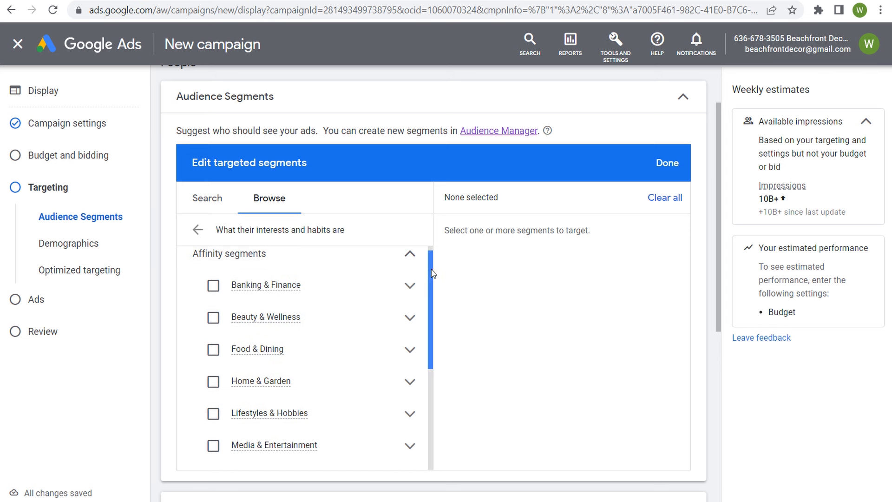
left_click(410, 285)
mouse_move(275, 325)
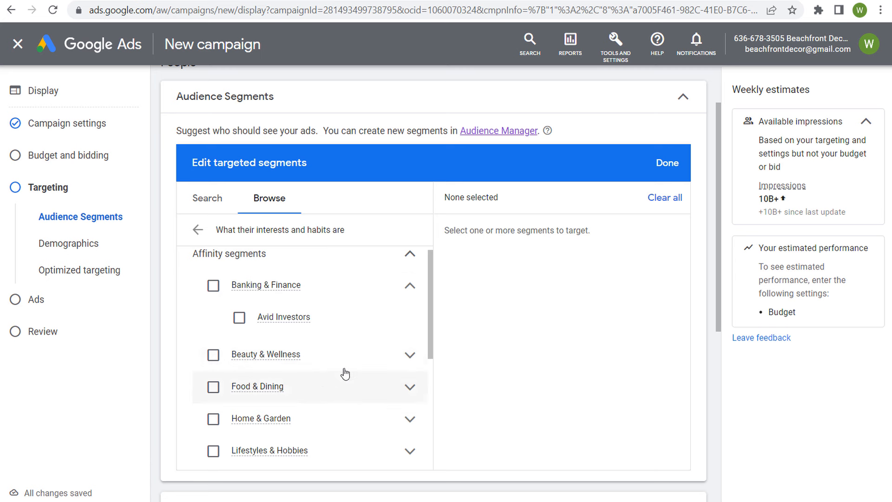
left_click(406, 358)
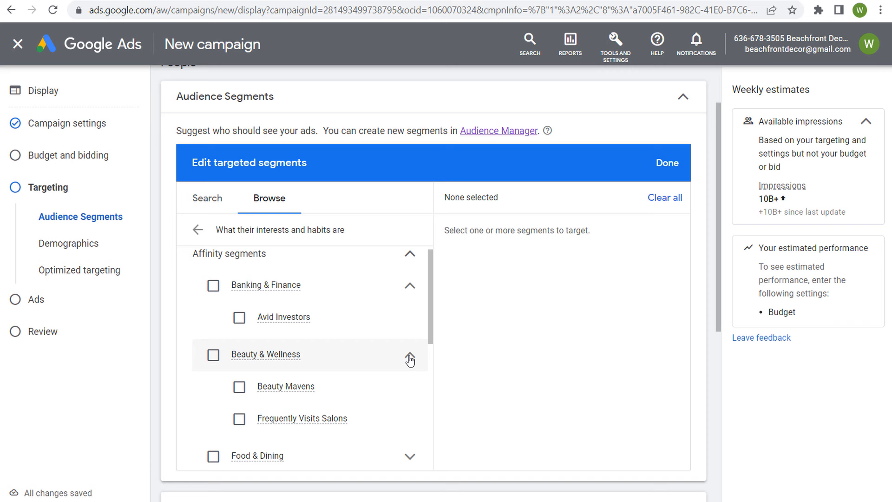
mouse_move(321, 420)
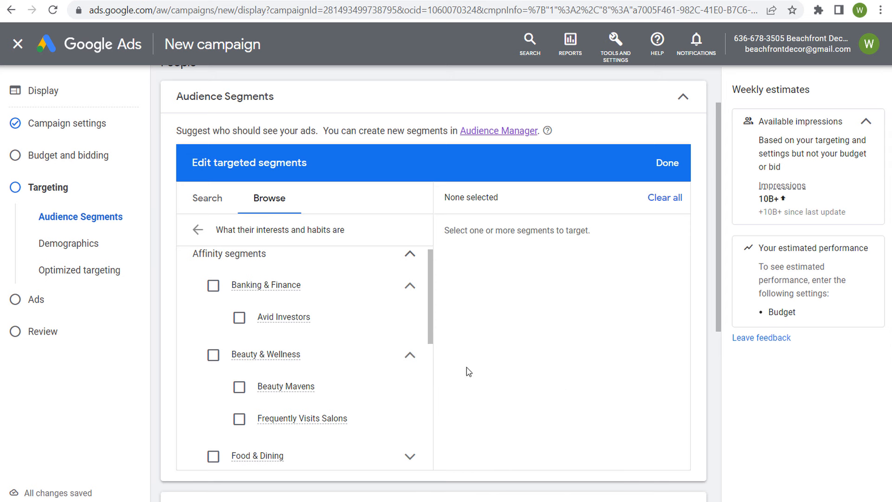
left_click(410, 355)
left_click(411, 289)
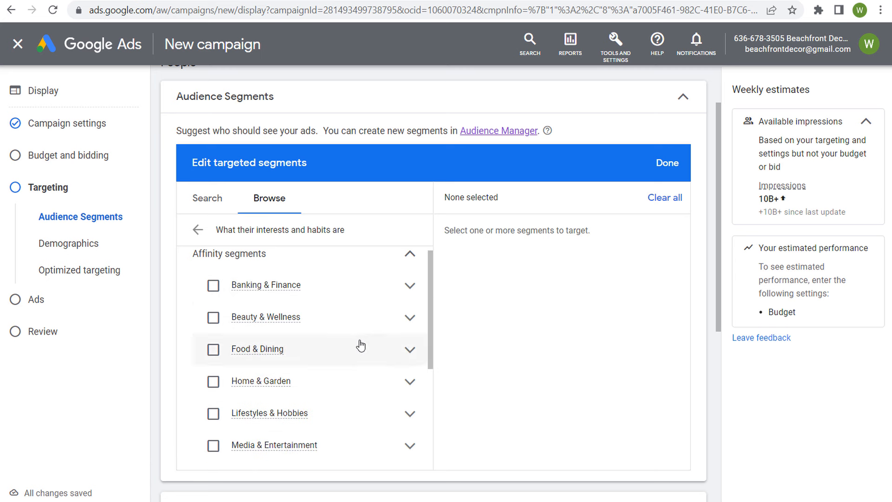
left_click(413, 352)
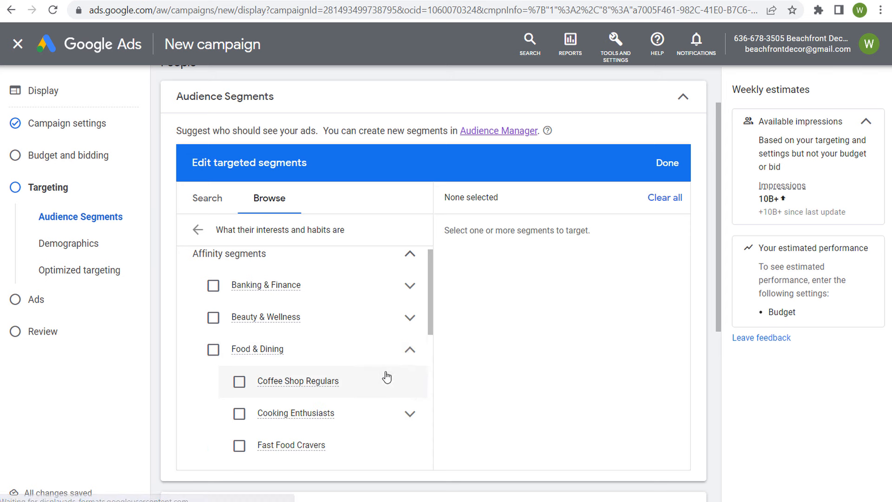
scroll(383, 376, "down", 2)
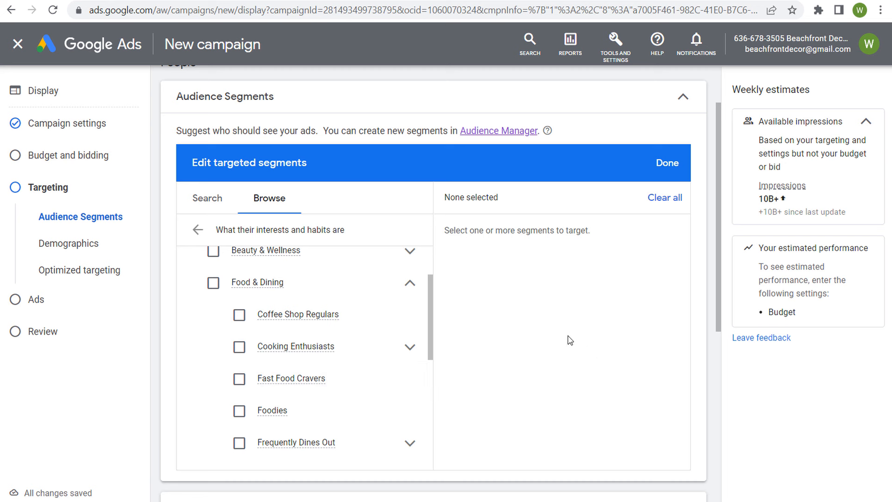
Collapse Food & Dining and examine the Lifestyles & Hobbies subcategories among the affinity segments
left_click(409, 283)
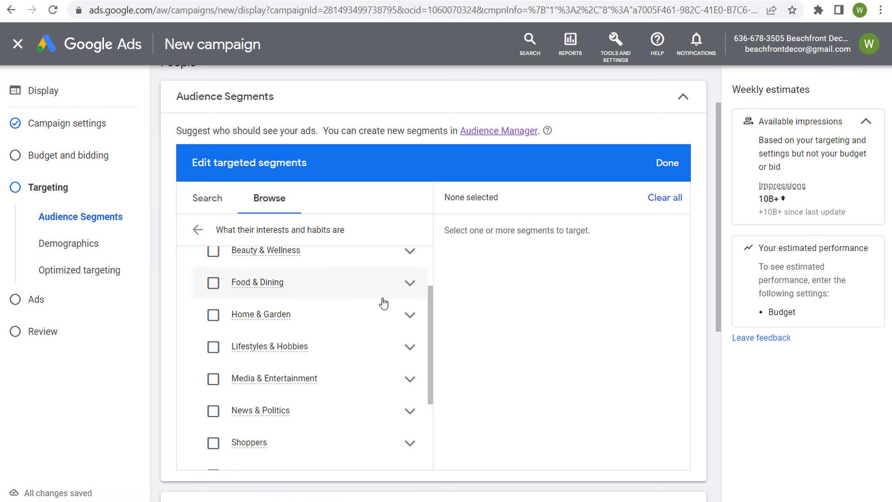
scroll(383, 303, "up", 3)
left_click(197, 230)
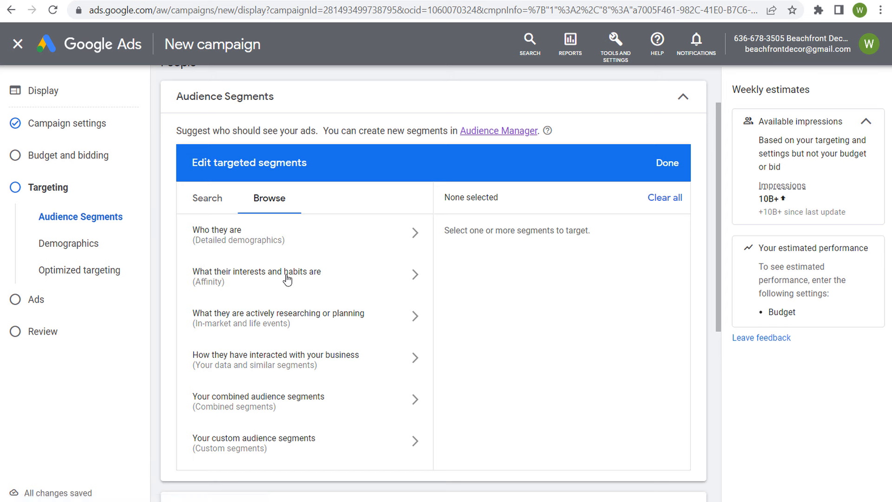
left_click(310, 281)
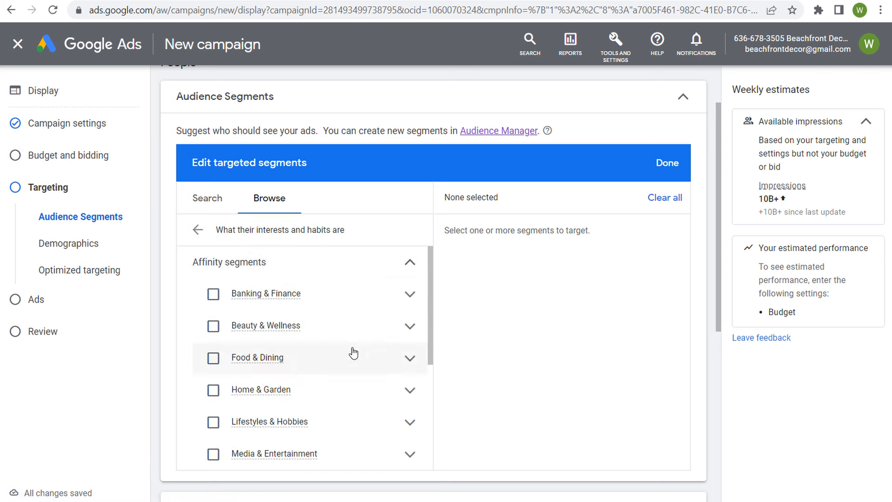
scroll(352, 354, "down", 1)
scroll(351, 358, "down", 2)
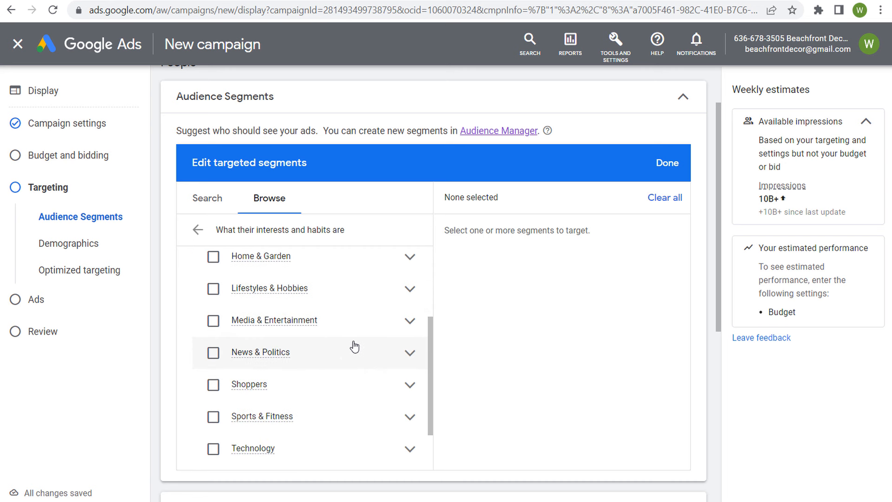
left_click(408, 289)
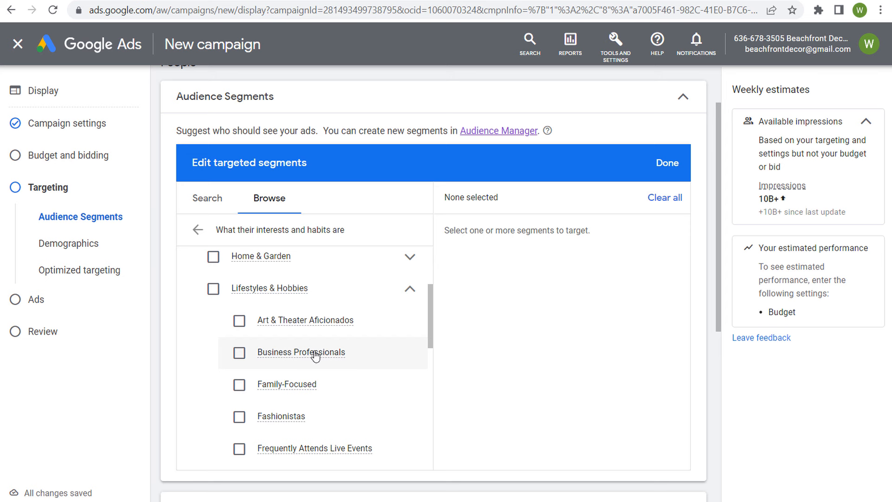
mouse_move(316, 356)
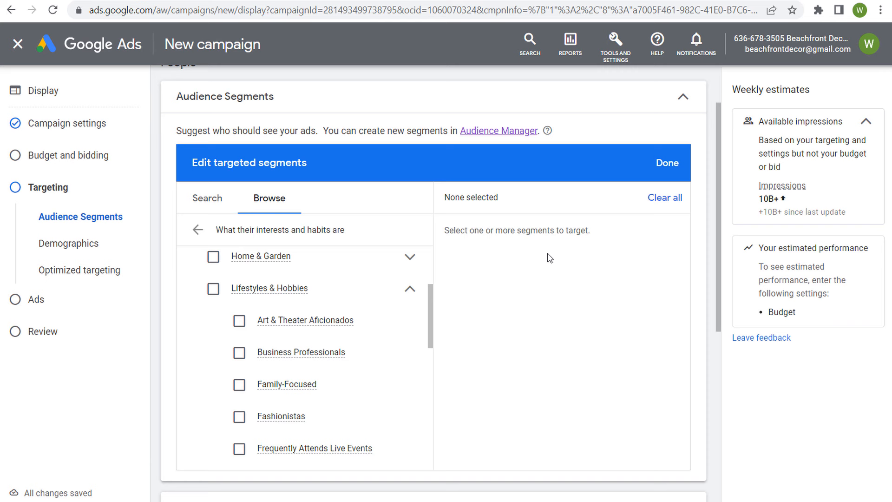
Browse the life events under what people are actively researching or planning, and expand the Moving category
left_click(197, 229)
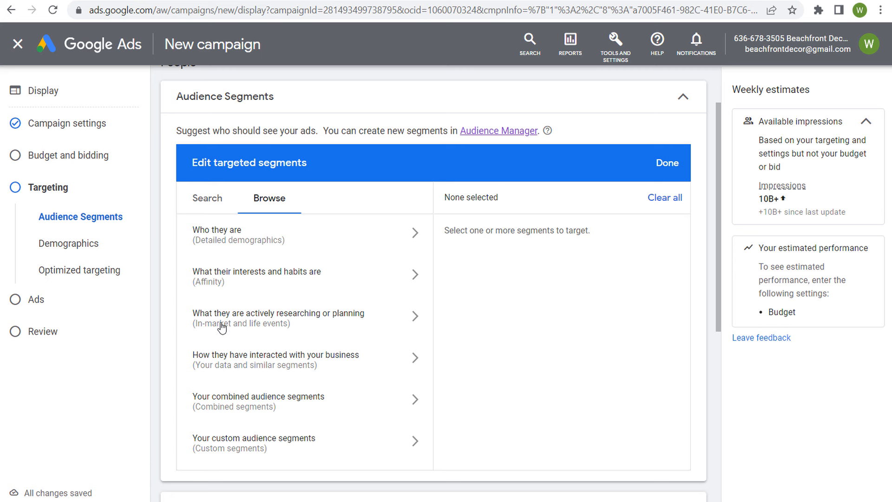
left_click(413, 320)
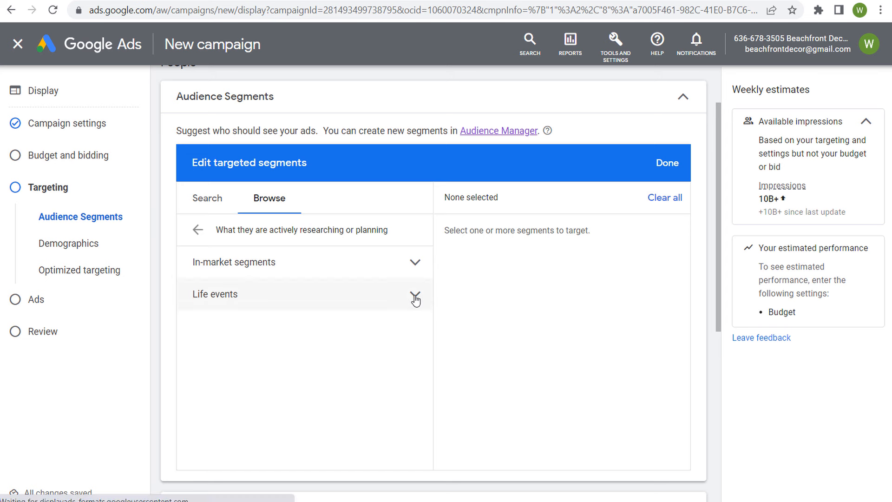
left_click(416, 298)
scroll(342, 253, "down", 2)
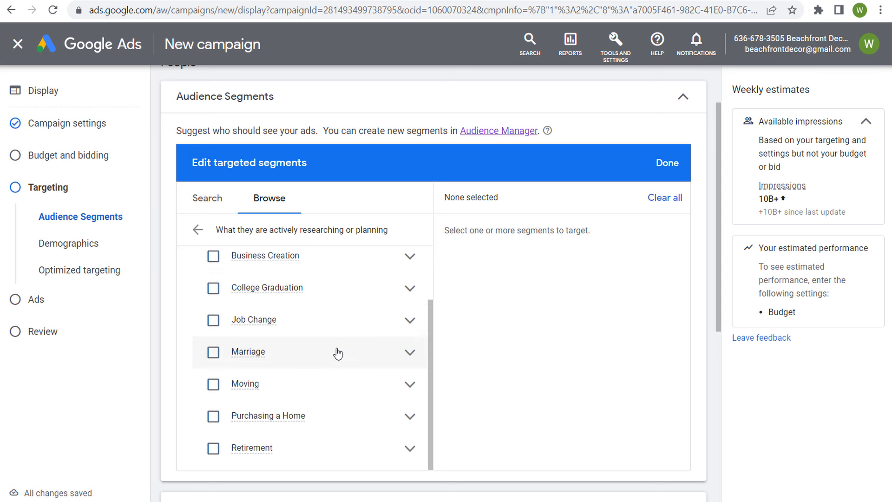
left_click(409, 385)
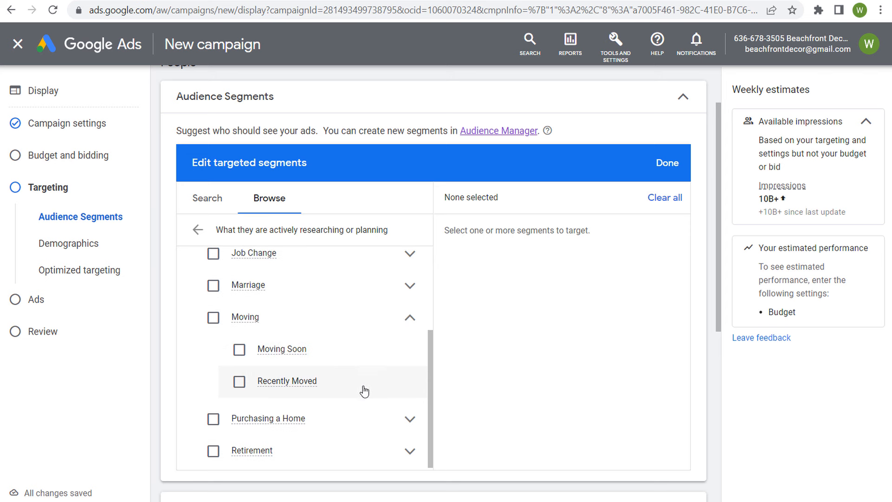
Try selecting the Recently Moved and Moving Soon life event segments one at a time, deselecting each again
left_click(363, 388)
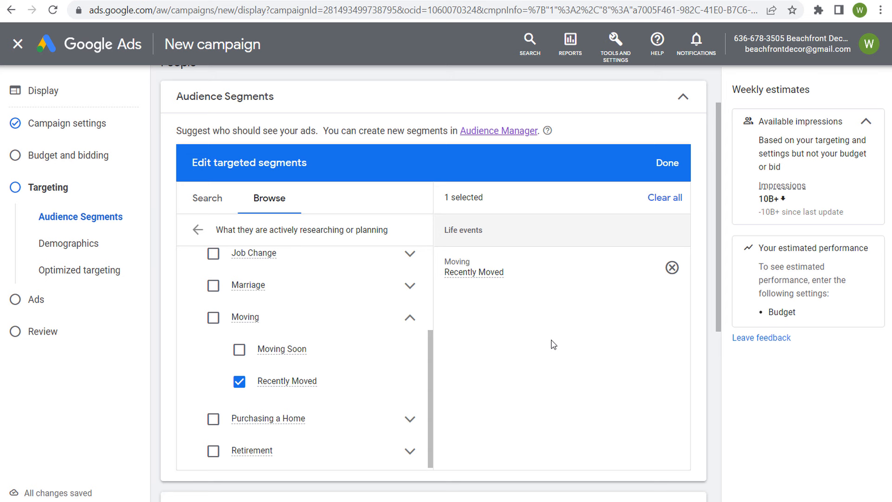
left_click(342, 379)
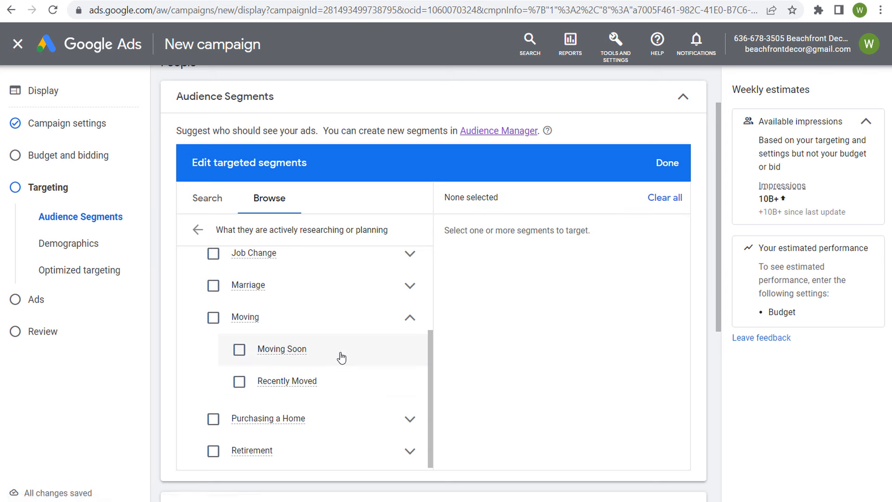
left_click(342, 357)
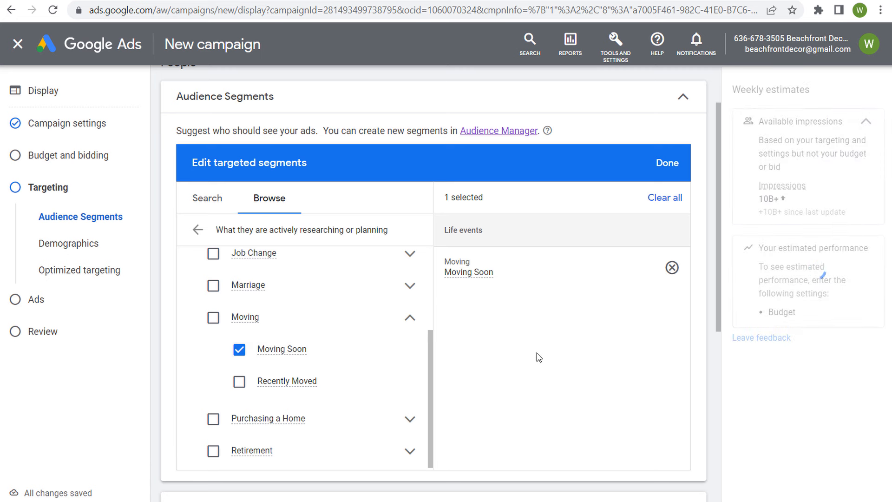
left_click(350, 361)
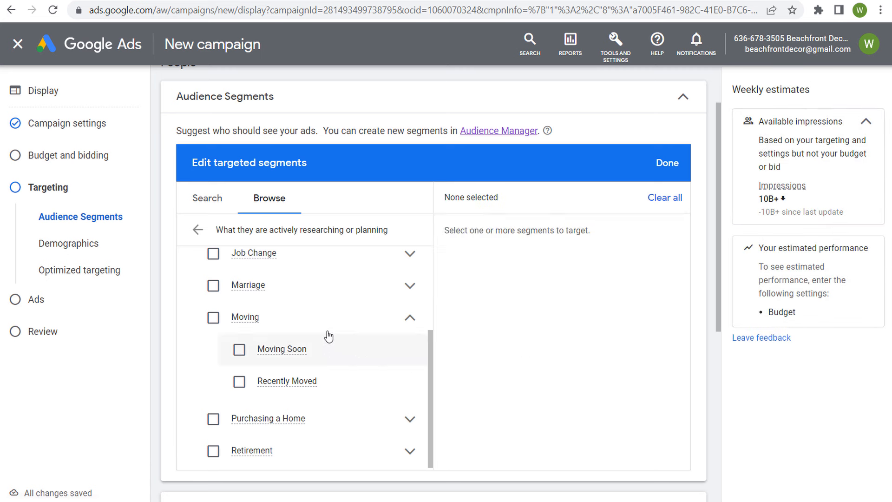
Collapse the Moving category, leave the life events and look through the in-market segment categories
scroll(325, 333, "up", 2)
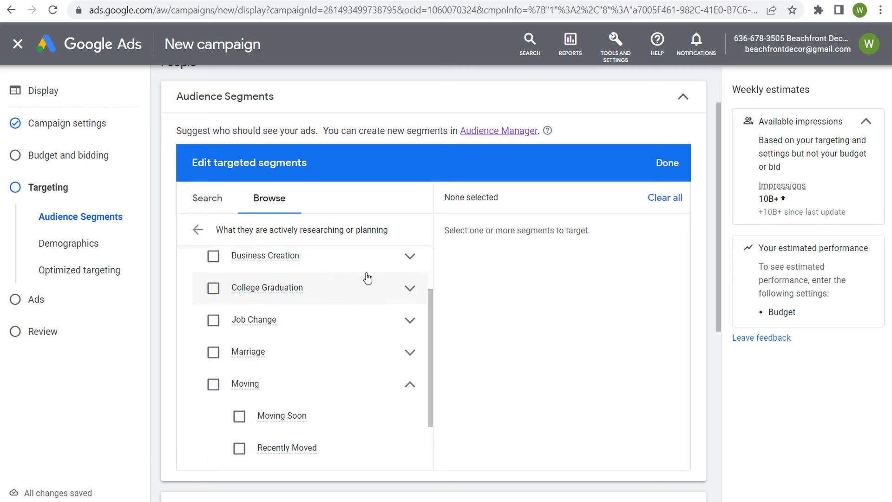
left_click(410, 384)
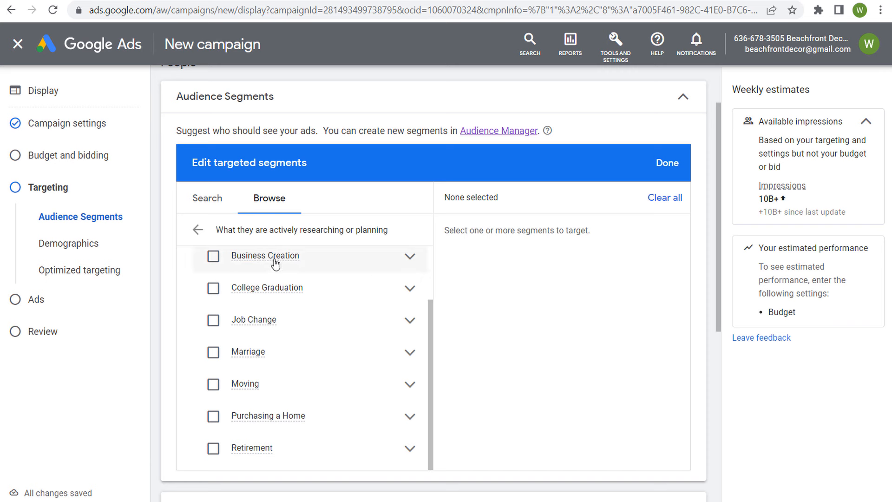
left_click(197, 231)
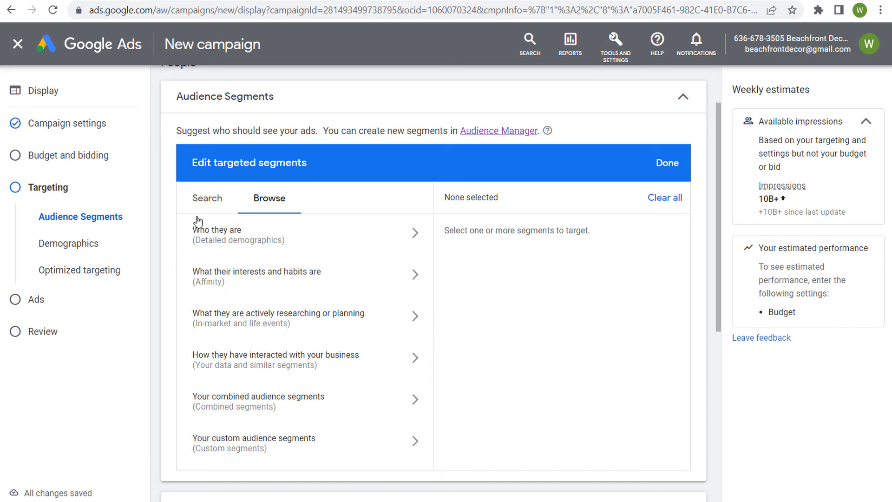
left_click(250, 323)
left_click(268, 292)
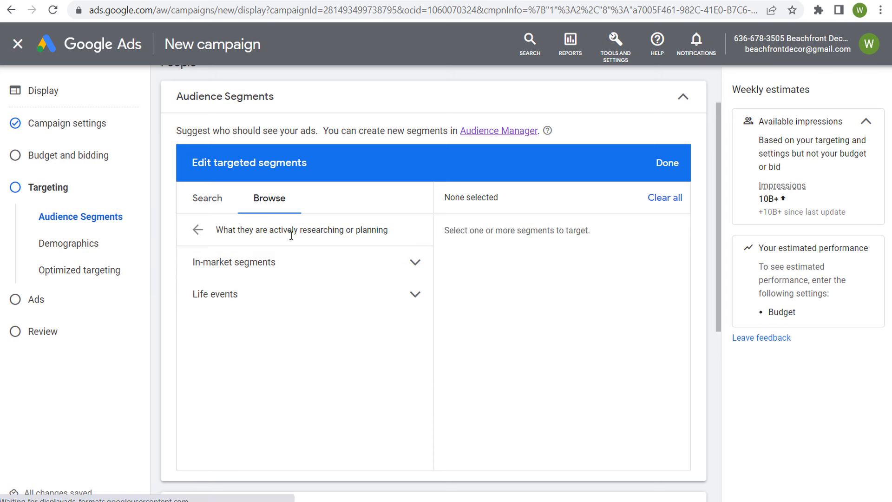
left_click(413, 263)
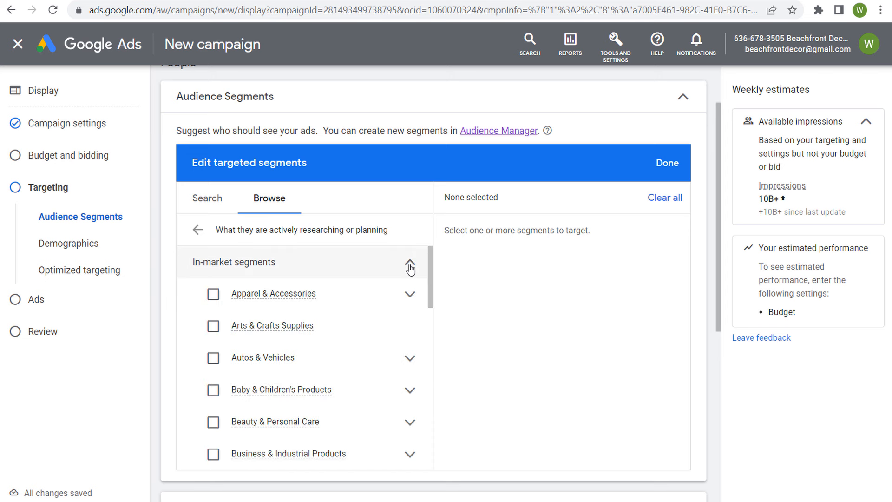
scroll(325, 328, "down", 1)
scroll(323, 297, "down", 1)
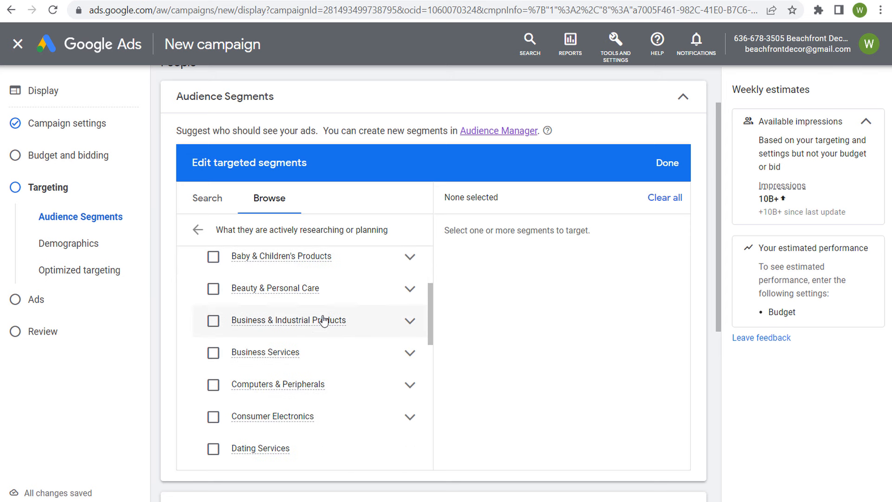
scroll(328, 288, "down", 1)
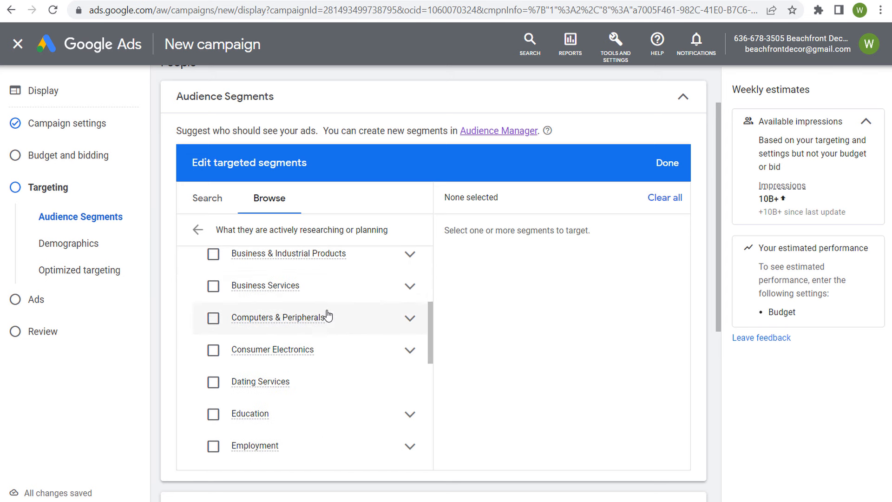
Expand Business Services and Advertising & Marketing Services, and read the details of the SEO & SEM Services segment
left_click(411, 289)
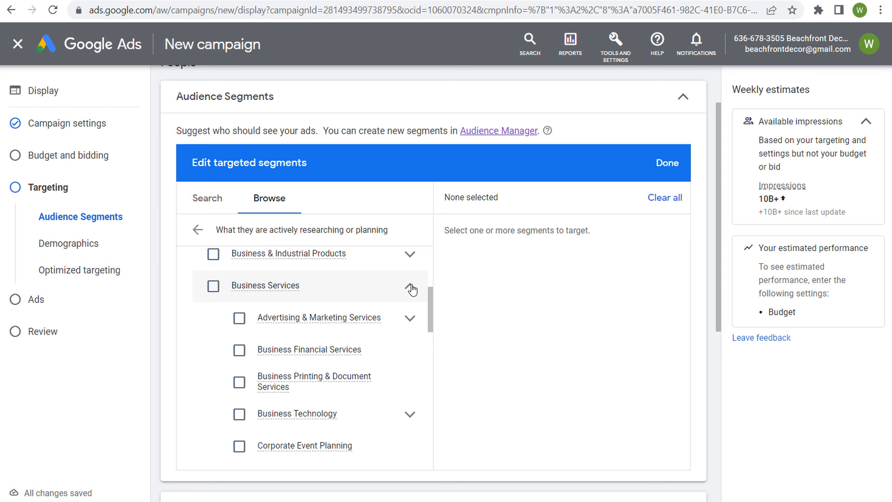
left_click(412, 319)
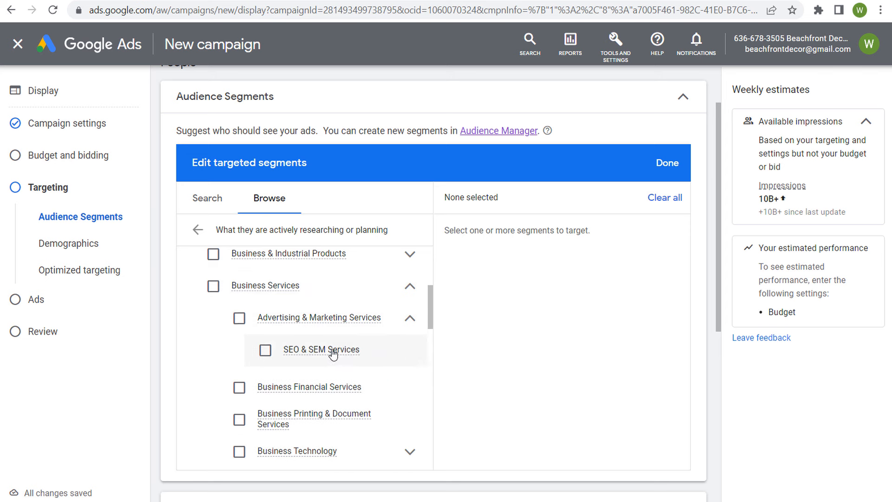
mouse_move(311, 356)
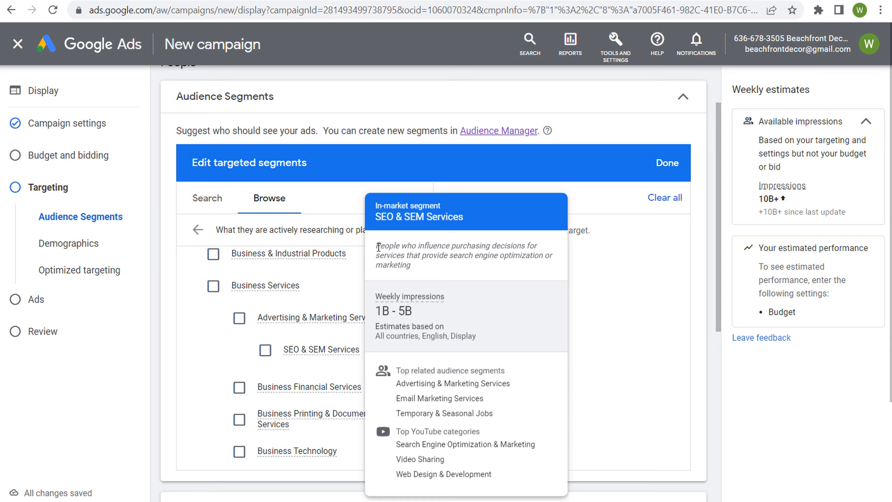
left_click_drag(377, 247, 471, 246)
left_click(494, 243)
mouse_move(416, 289)
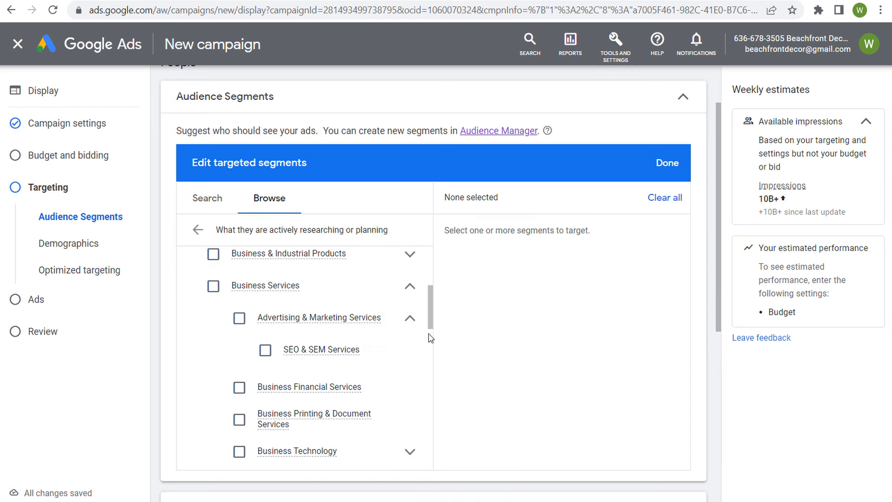
Try targeting Golf Equipment under Sports & Fitness > Sporting Goods, deselect it and return to the main segment categories
left_click(414, 287)
scroll(334, 302, "down", 7)
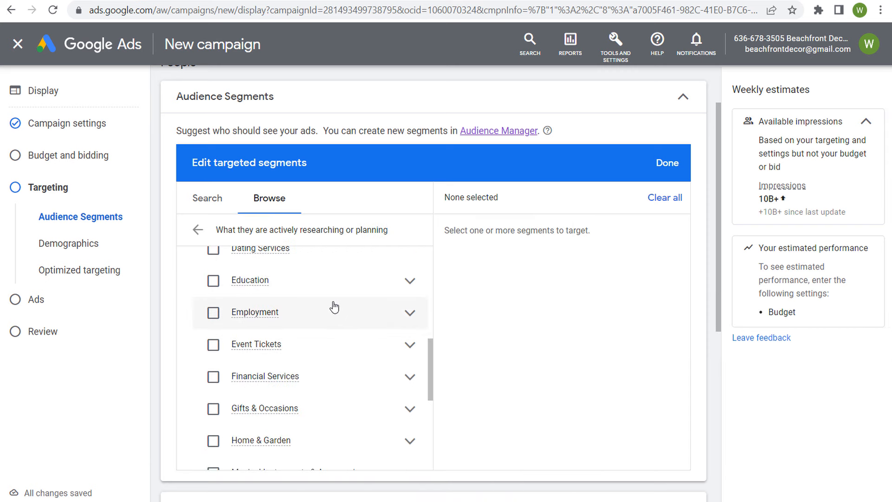
scroll(334, 293, "down", 1)
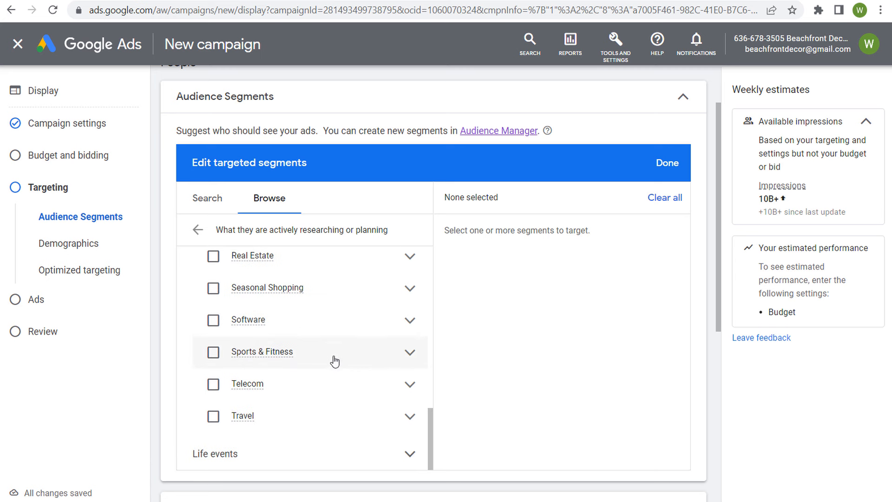
left_click(410, 352)
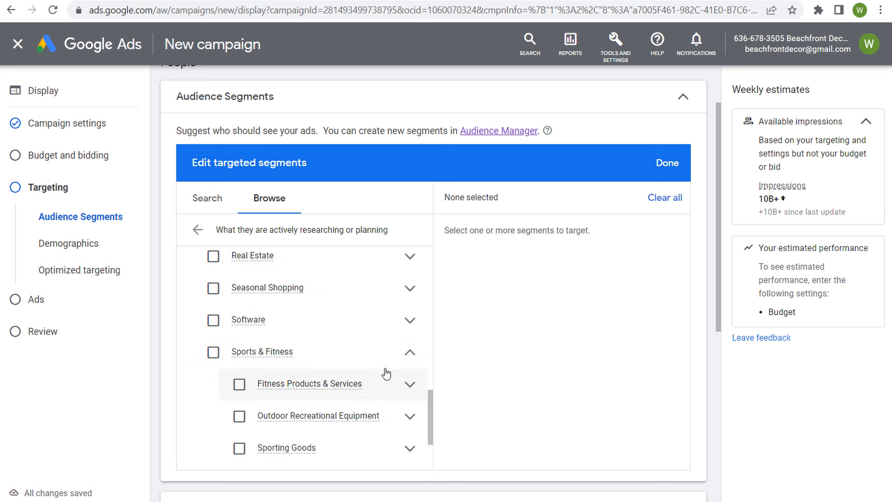
scroll(378, 360, "down", 1)
left_click(410, 379)
scroll(377, 325, "down", 2)
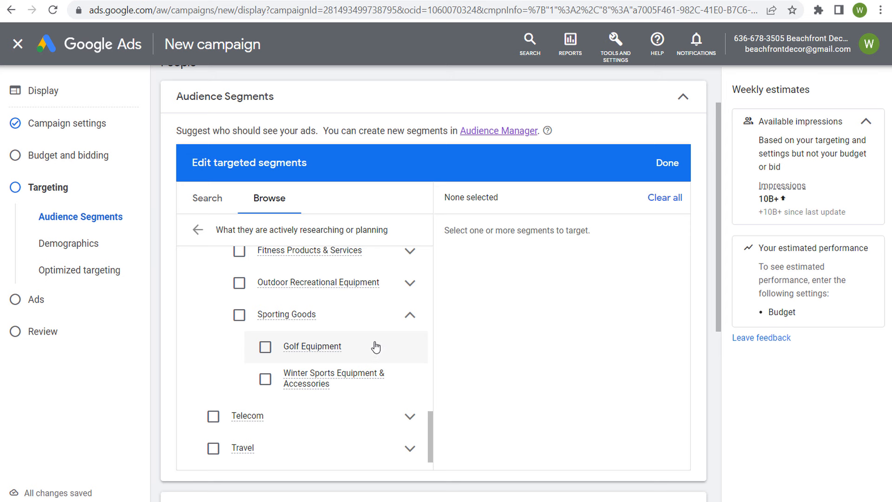
left_click(265, 347)
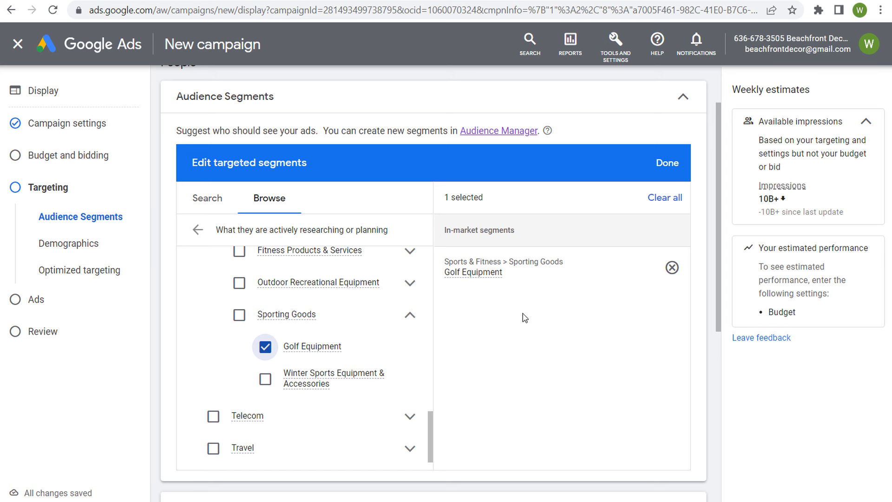
left_click(265, 347)
left_click(198, 230)
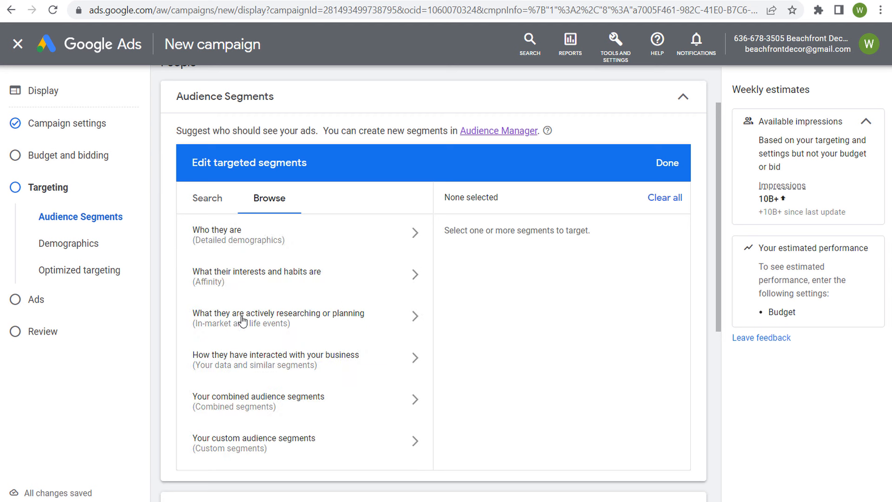
Search the audience segments for "investing" and target the in-market segment Automated Investment Services
left_click(205, 199)
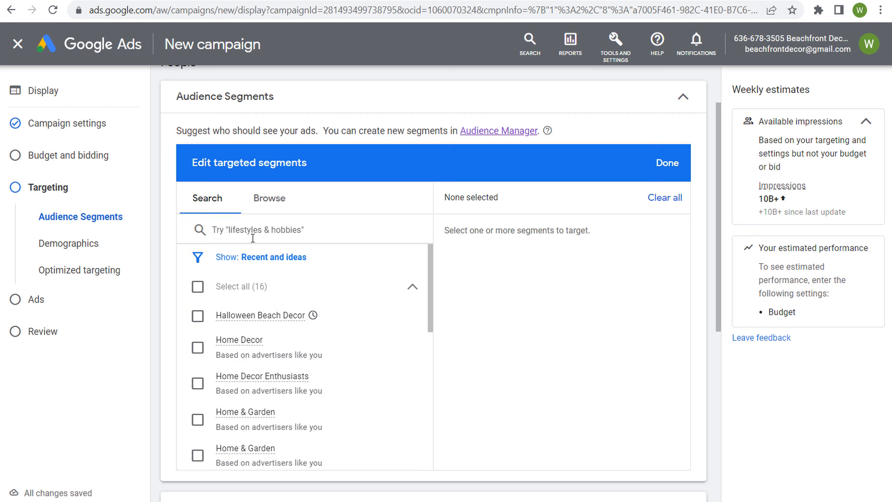
left_click(350, 230)
type("investing")
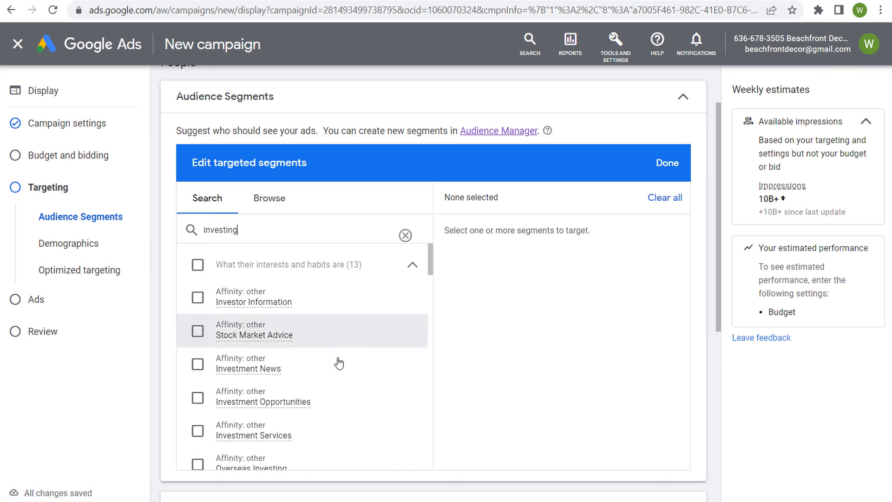
left_click(413, 266)
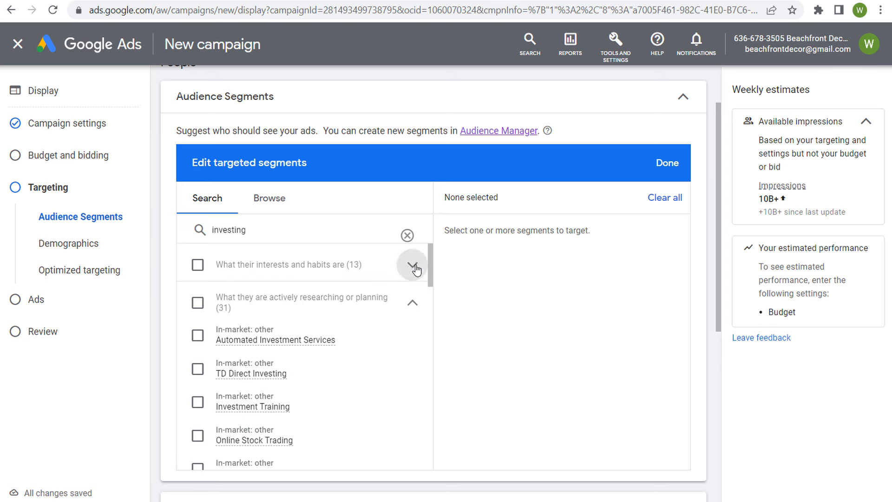
left_click(382, 342)
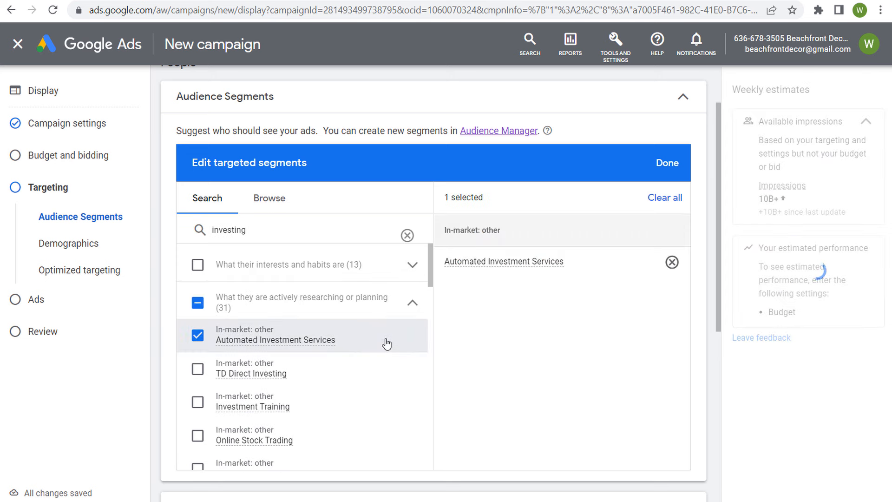
Deselect the Automated Investment Services segment and clear the "investing" search
left_click(197, 334)
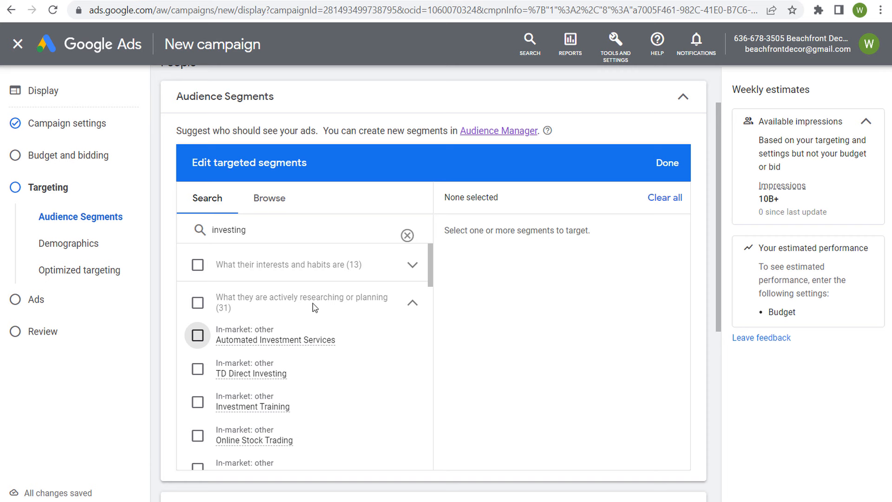
scroll(374, 338, "down", 1)
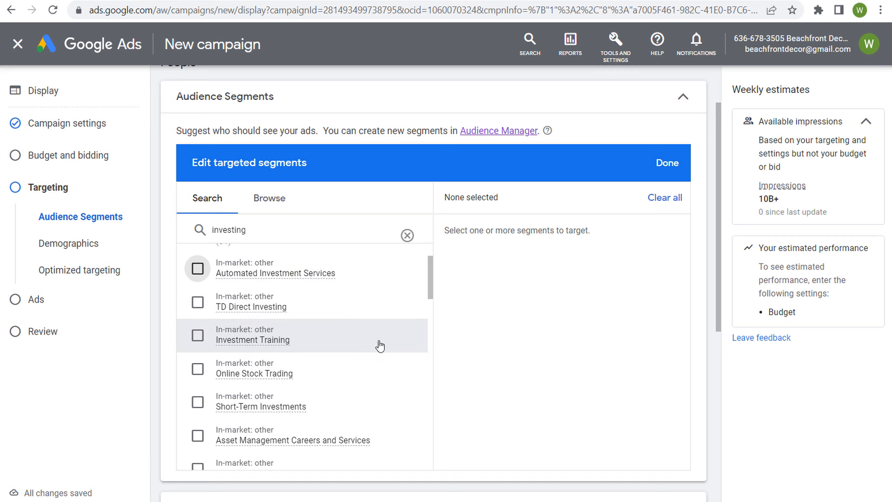
left_click(407, 236)
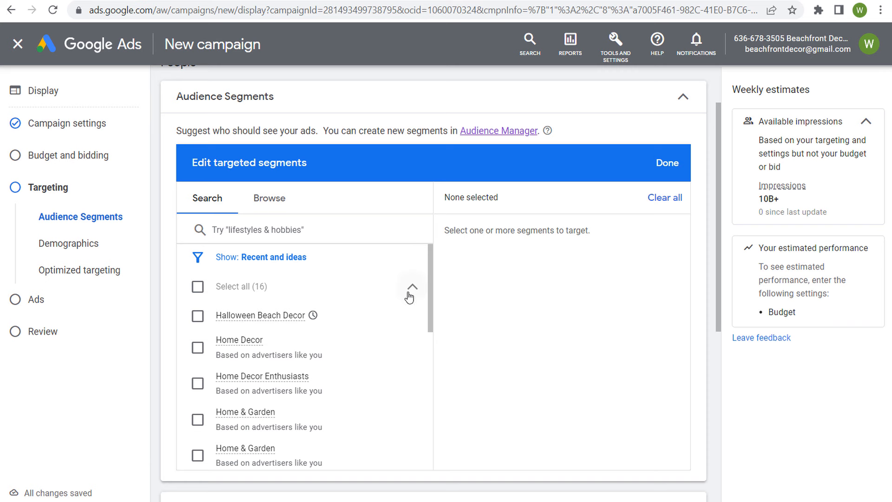
Look through the in-market and life event categories, compare them with segment search, and return to the main segment categories
left_click(283, 200)
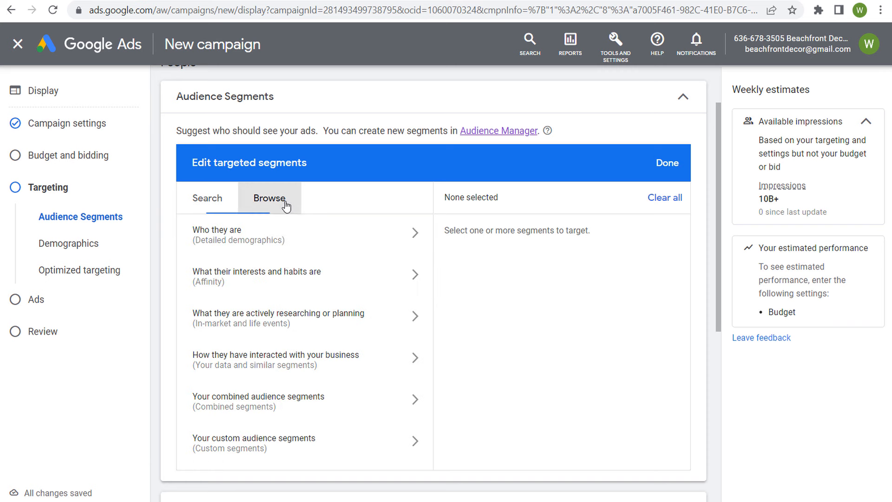
left_click(270, 318)
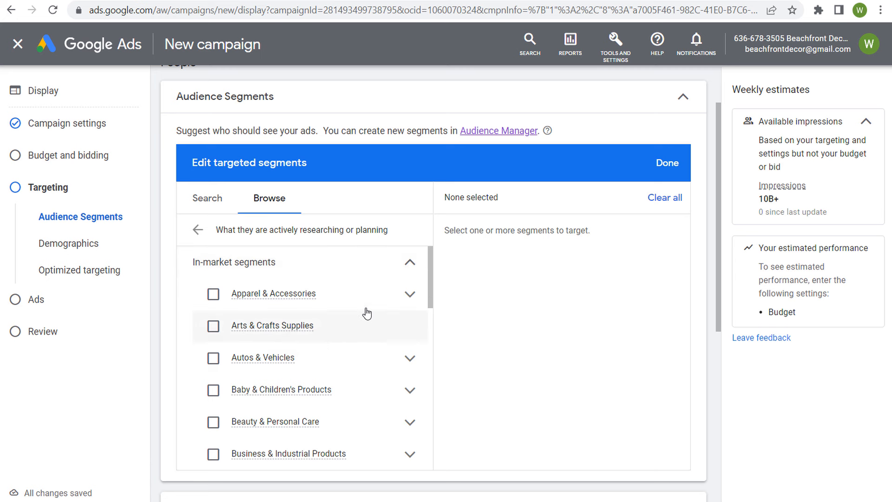
left_click(201, 201)
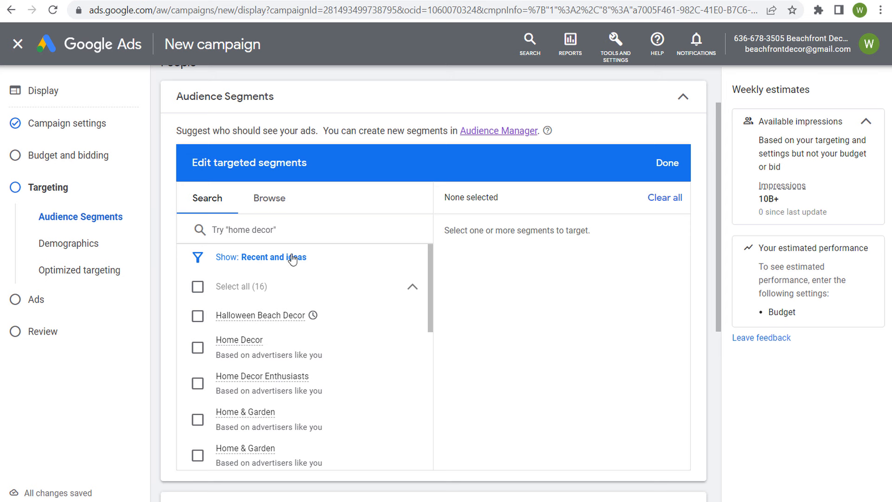
left_click(283, 207)
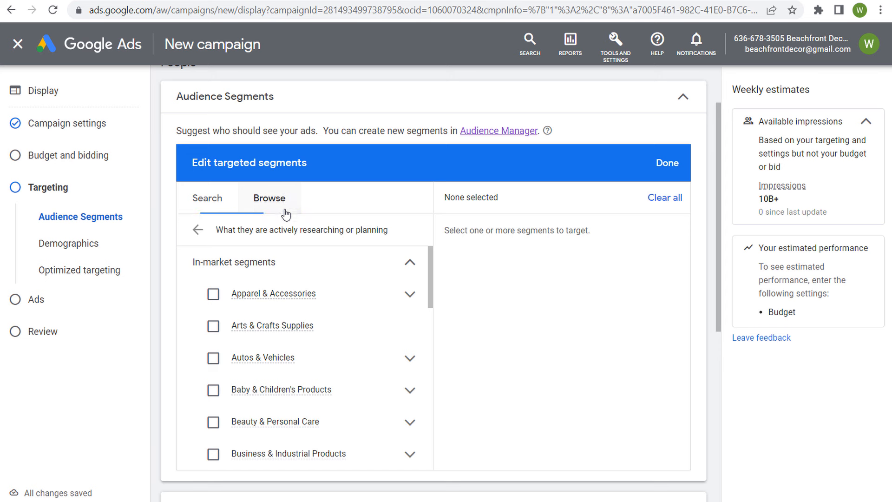
left_click(197, 231)
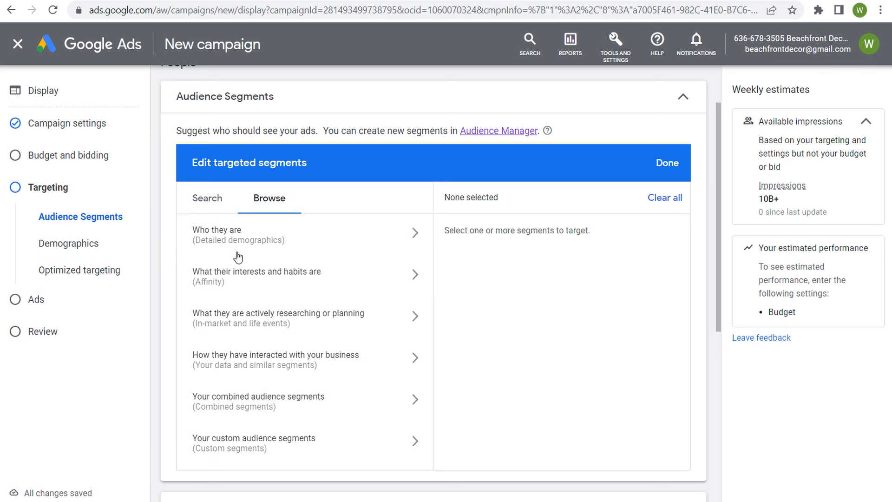
left_click(258, 326)
left_click(412, 262)
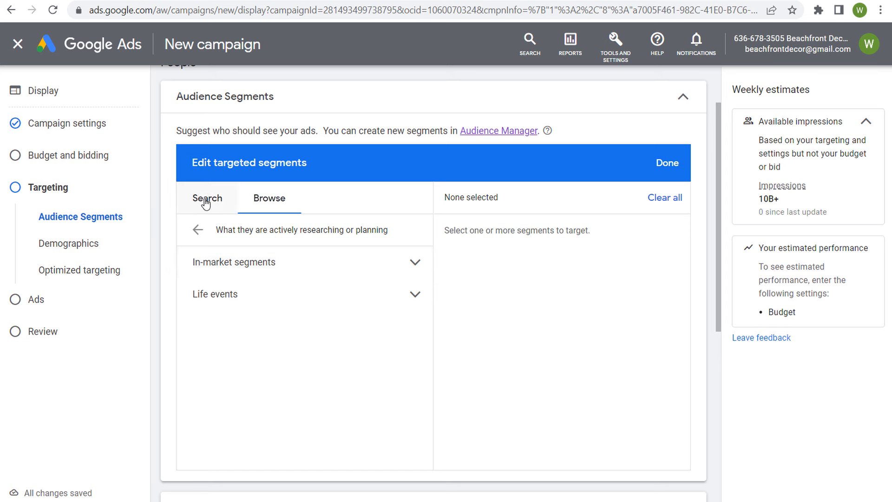
left_click(198, 229)
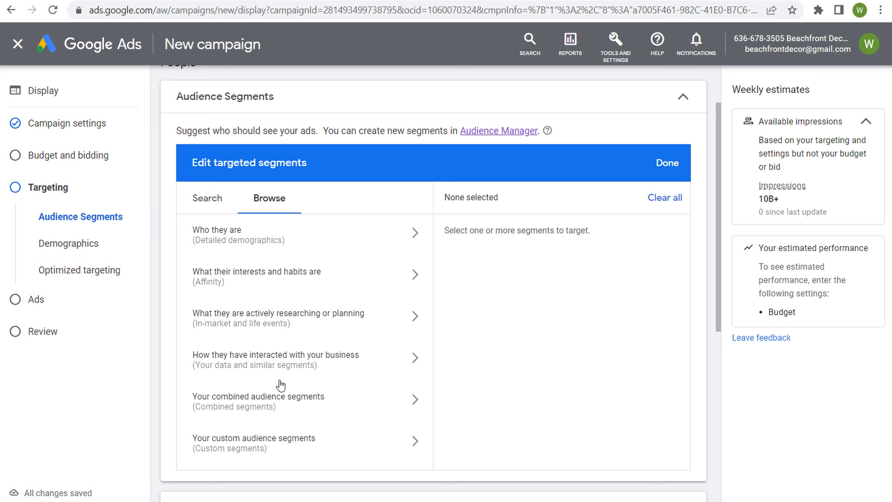
Under How they have interacted with your business, look through the website visitor, similar and YouTube user segments
left_click(409, 363)
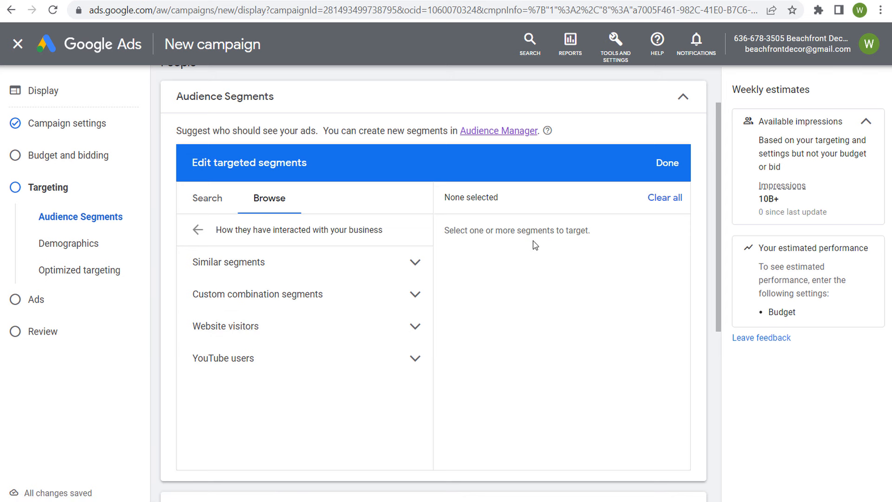
left_click(415, 326)
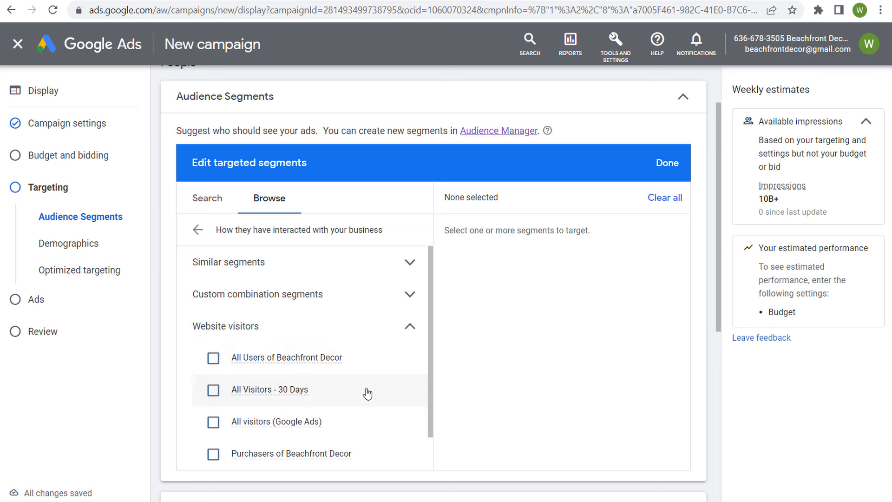
left_click(410, 274)
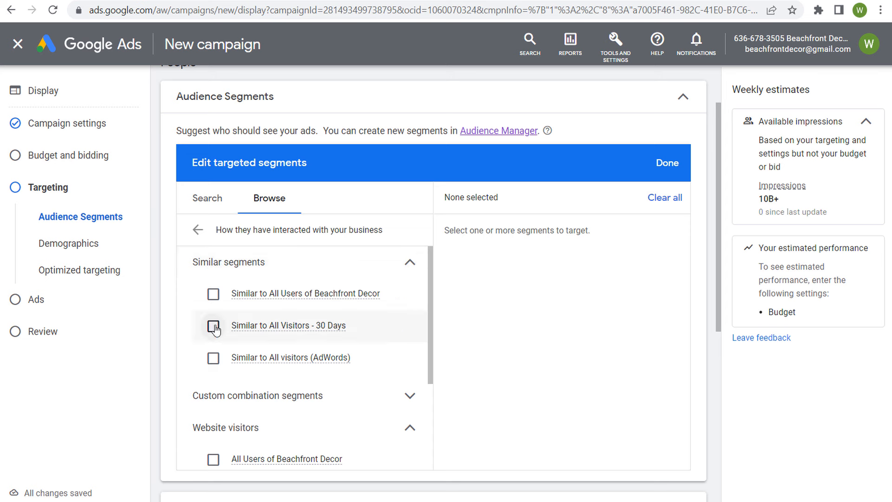
scroll(244, 377, "down", 1)
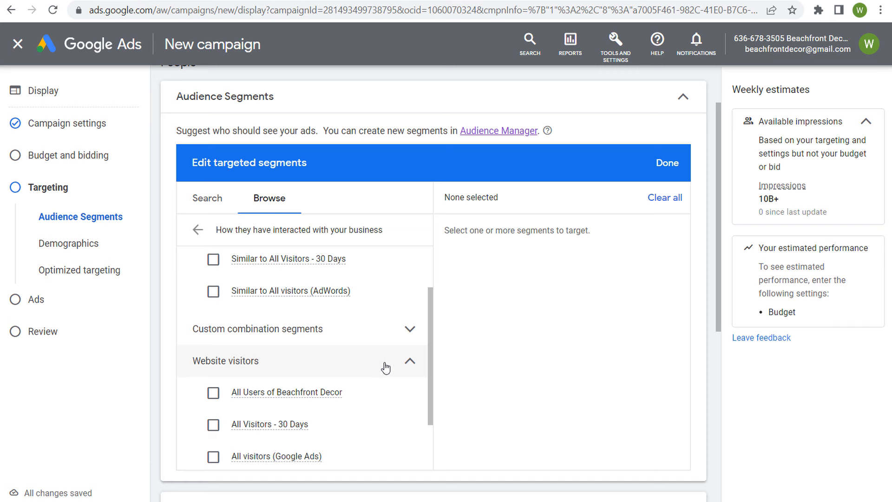
left_click(371, 364)
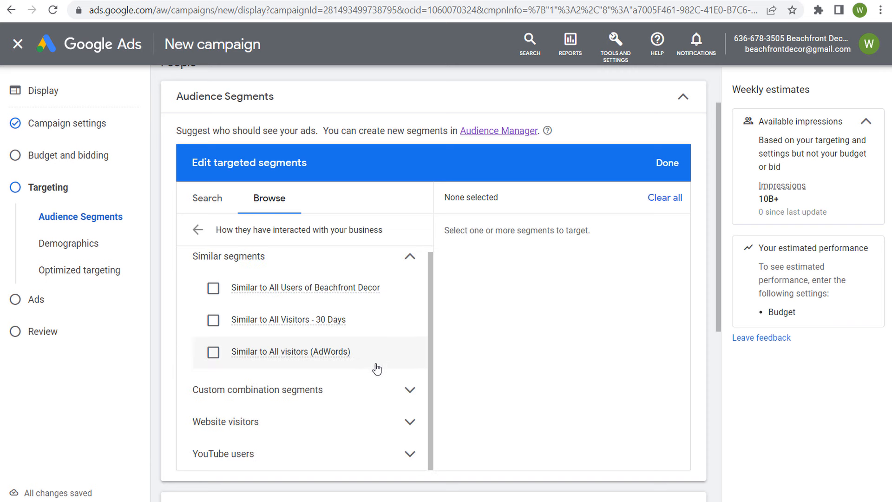
left_click(409, 455)
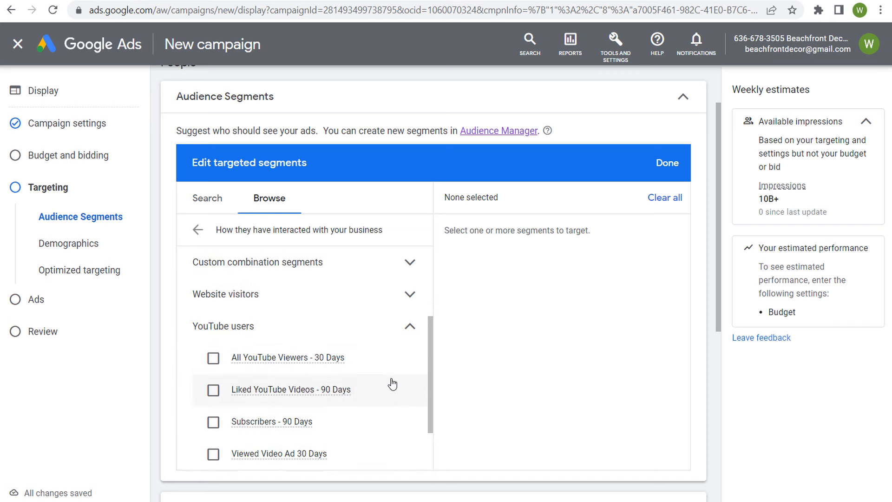
left_click(393, 327)
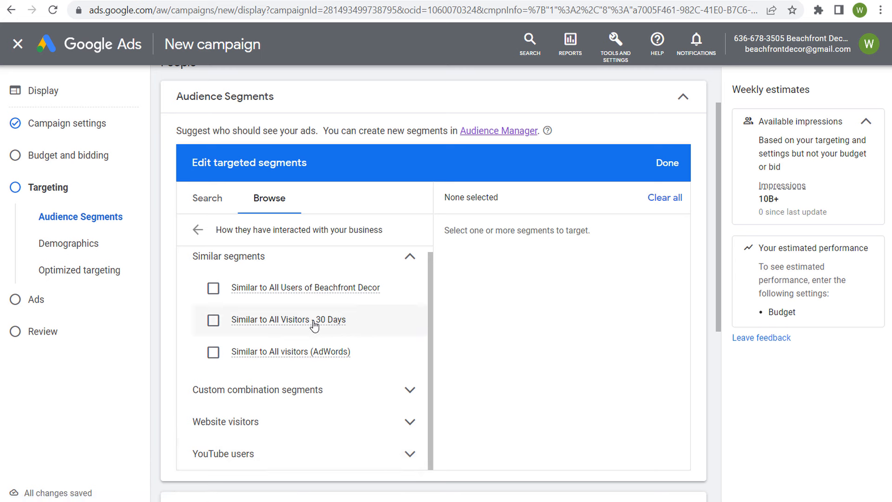
Read the description of the similar segment Similar to All Visitors - 30 Days
mouse_move(302, 324)
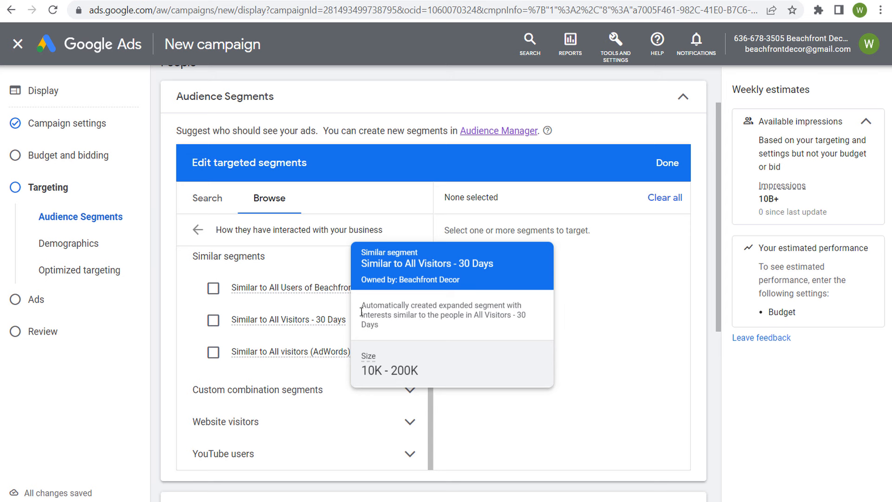
left_click_drag(363, 307, 488, 306)
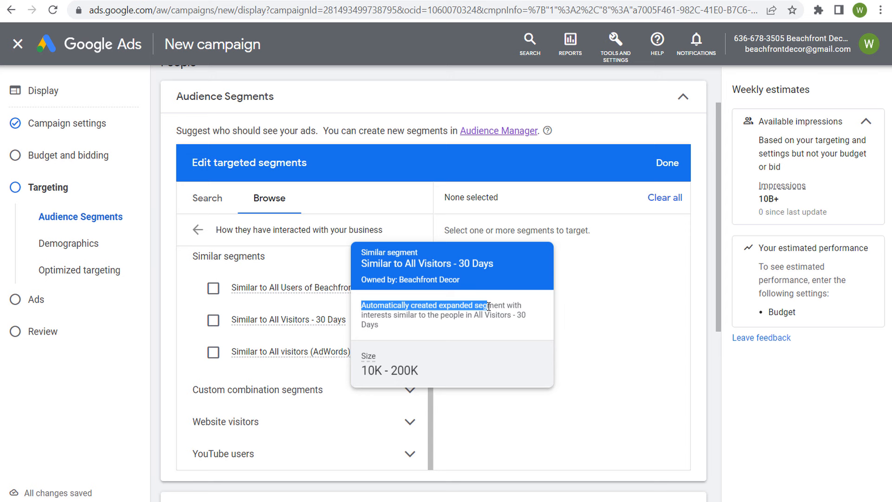
left_click(453, 313)
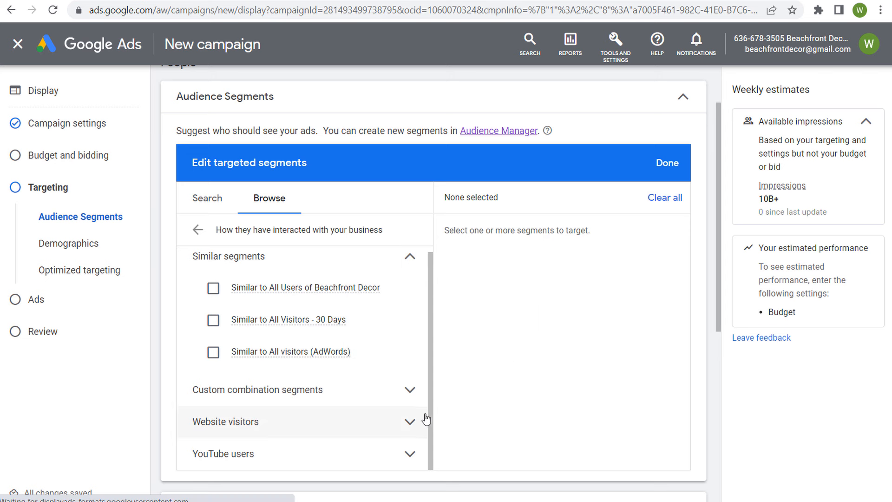
Expand Website visitors and try targeting the All Visitors - 30 Days segment
left_click(409, 422)
scroll(404, 414, "down", 3)
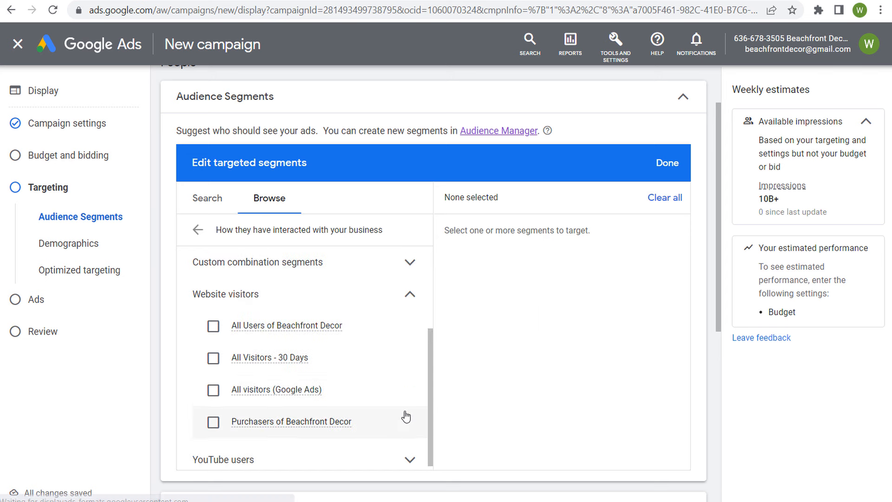
left_click(213, 352)
mouse_move(260, 358)
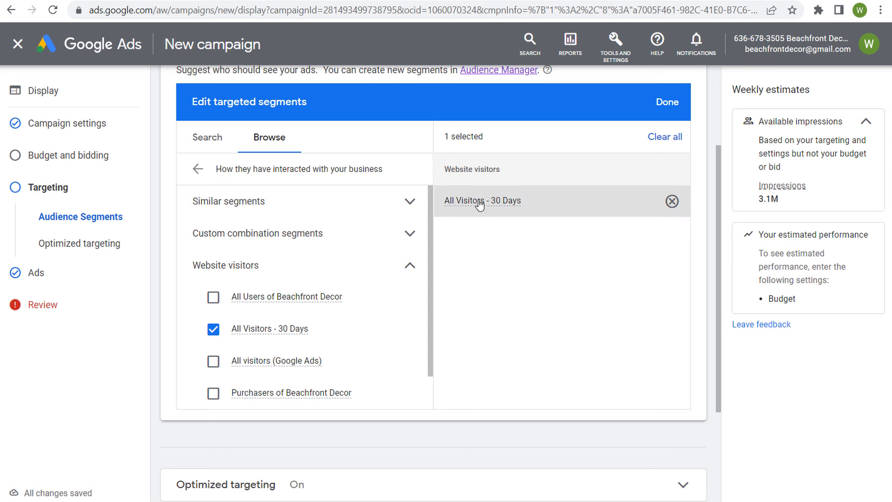
Examine the weekly estimates of available impressions for the selected website visitors segment
left_click_drag(777, 199, 758, 200)
left_click(789, 202)
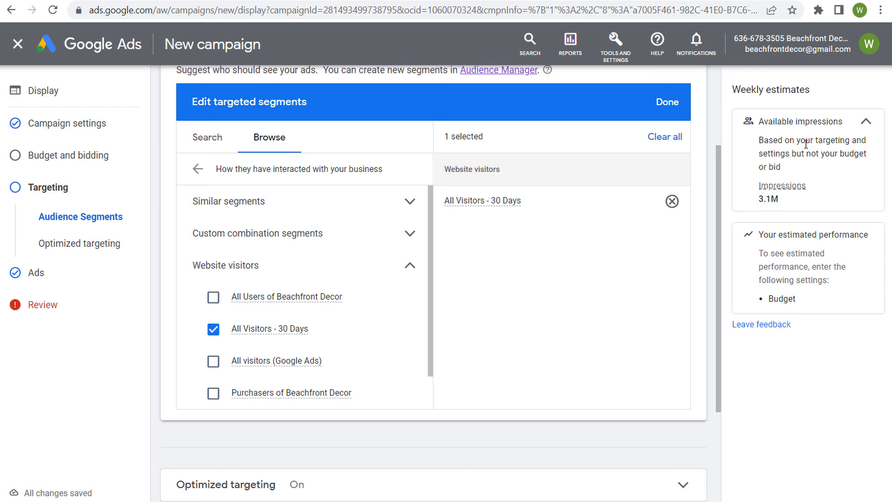
left_click_drag(733, 91, 820, 92)
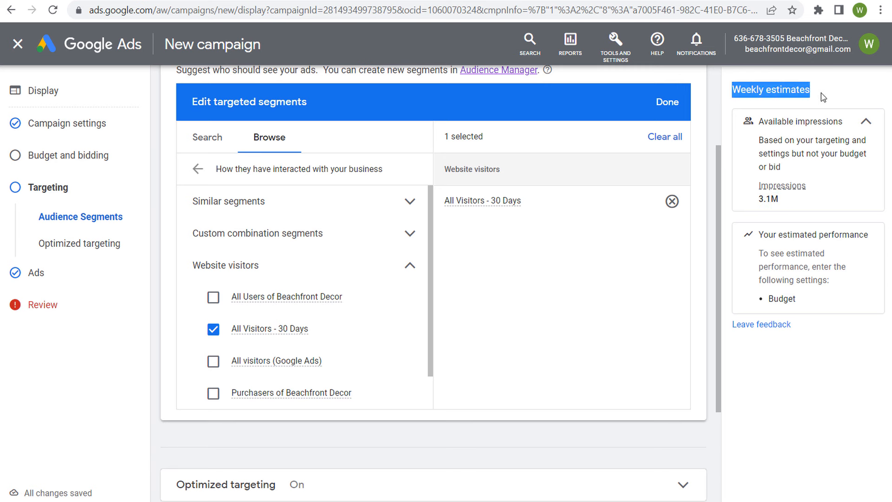
left_click(822, 93)
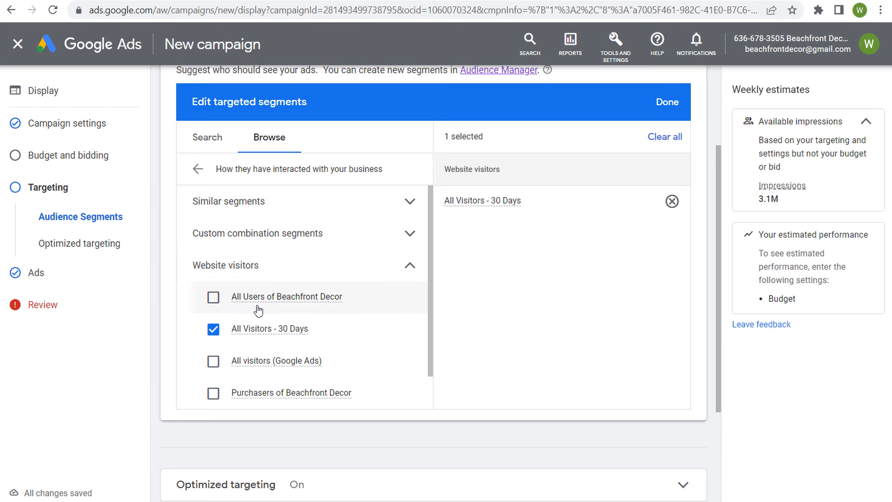
Deselect All Visitors - 30 Days, collapse Website visitors and return to the main segment categories
left_click(213, 329)
left_click(410, 265)
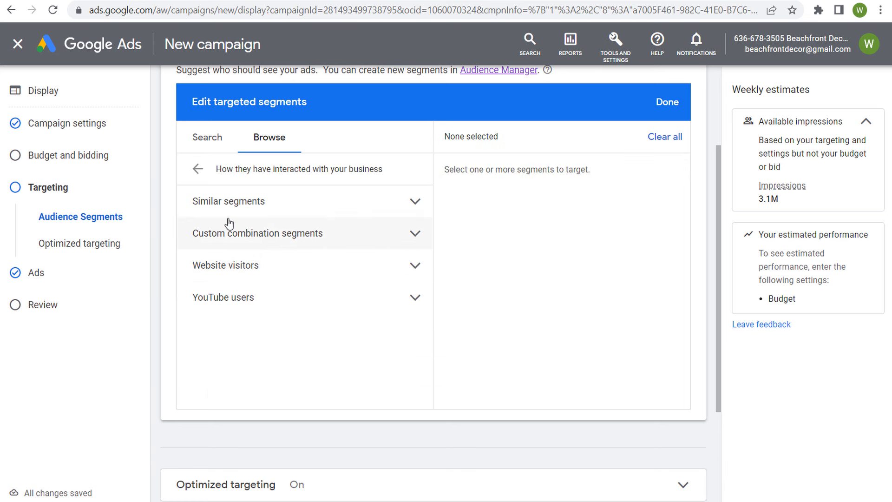
left_click(197, 169)
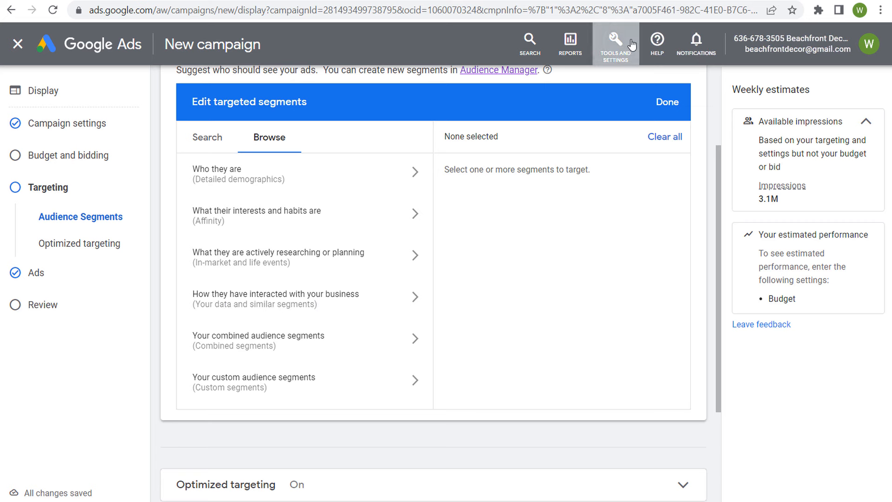
Open Audience manager from the shared library in a separate browser tab and switch to it
left_click(630, 44)
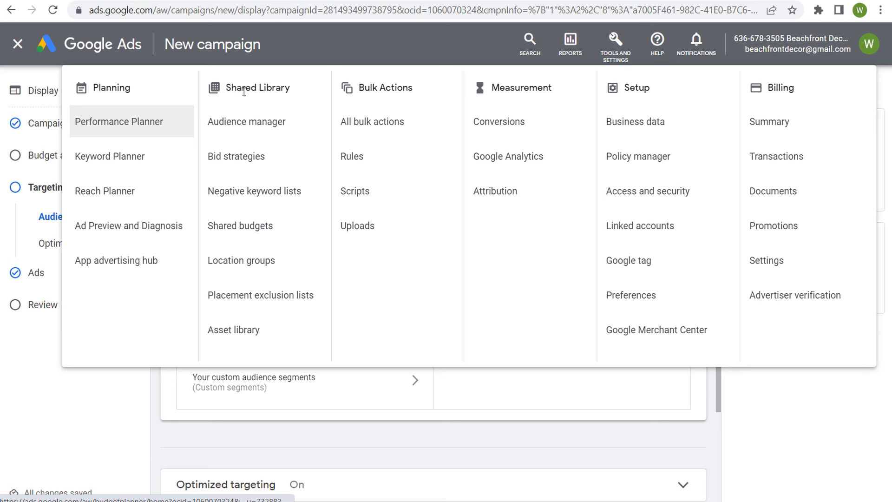
right_click(238, 124)
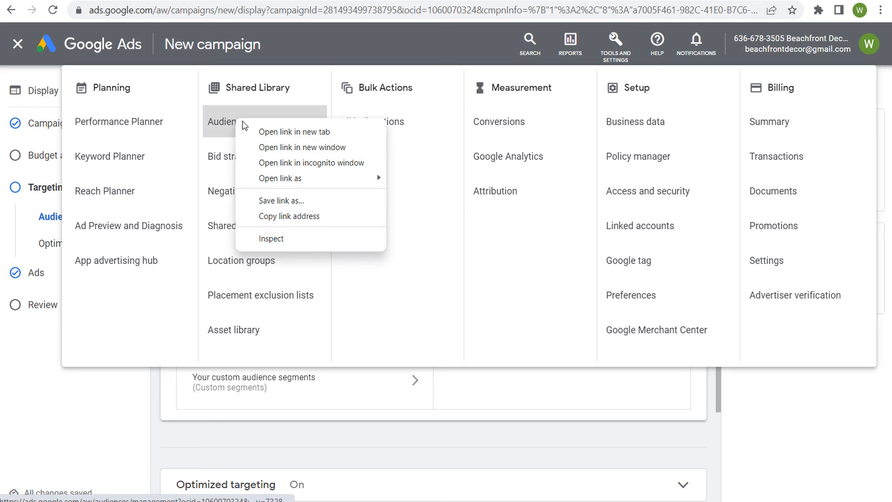
left_click(267, 130)
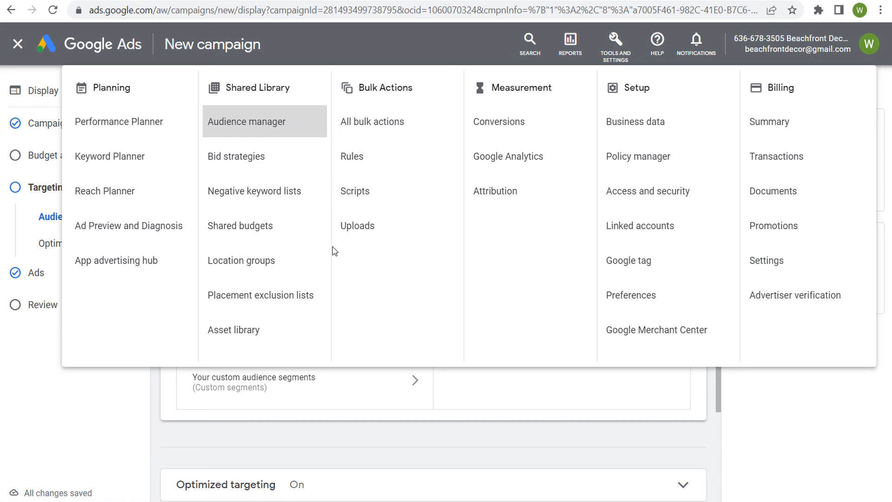
key("ctrl+Tab")
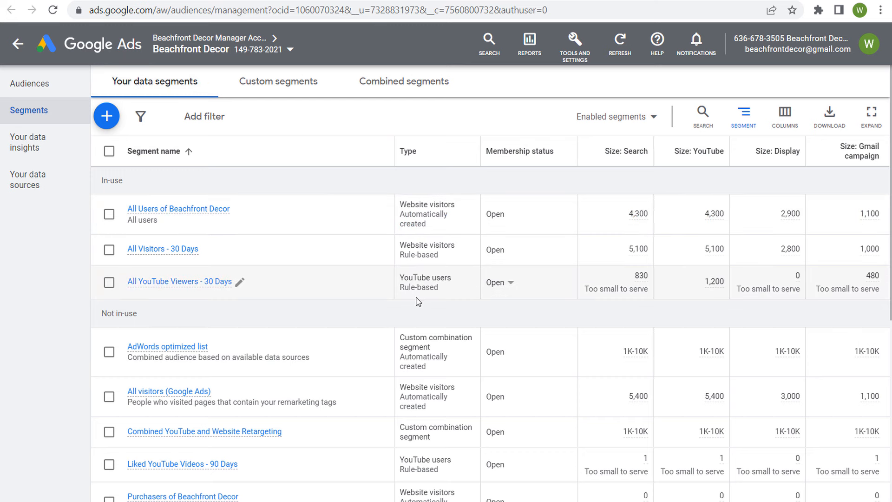
Look through the data segments list and examine the type of the Combined YouTube and Website Retargeting segment
scroll(418, 301, "down", 2)
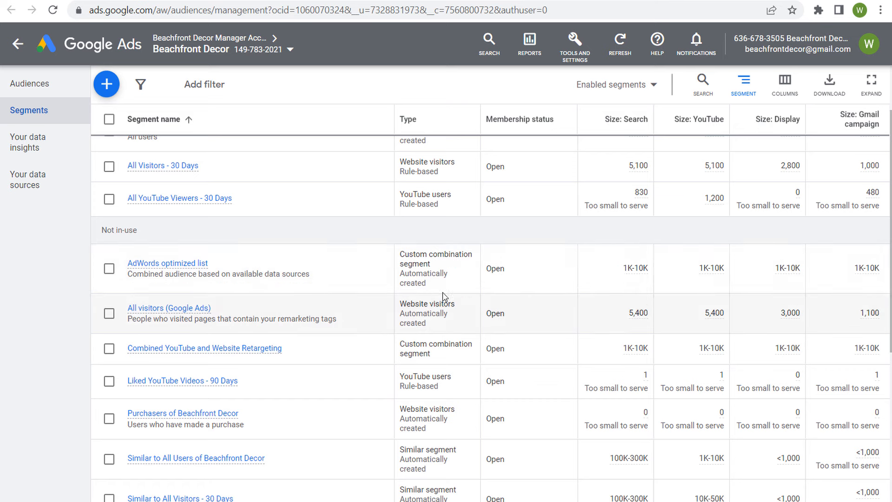
scroll(446, 315, "down", 2)
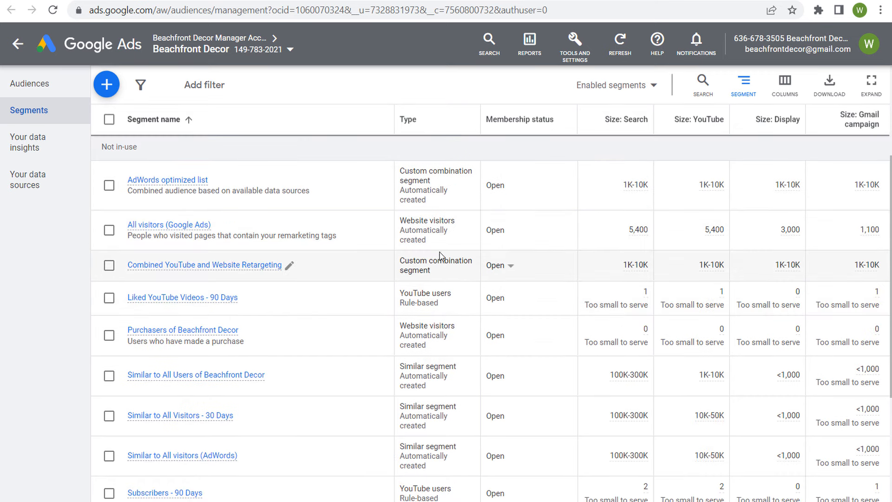
left_click_drag(408, 263, 446, 260)
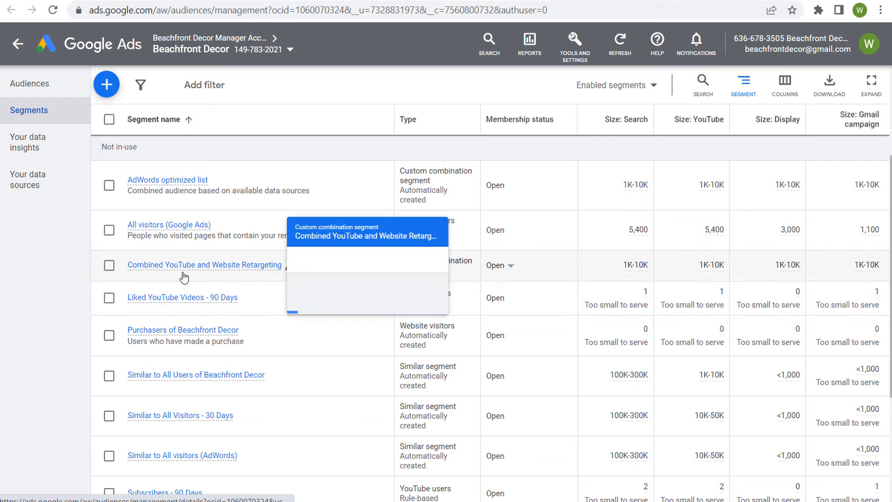
scroll(588, 330, "up", 2)
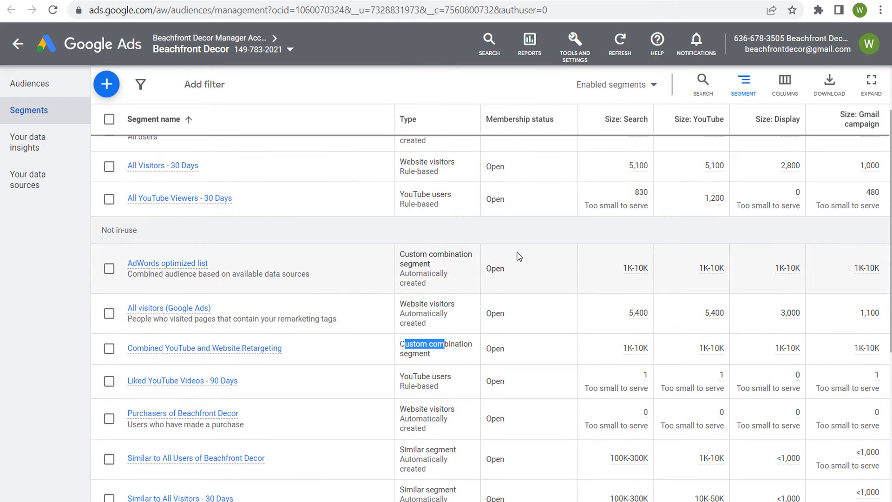
Open the account's data sources and examine the Google Ads tag and Google Analytics (GA4) and Firebase cards
left_click(418, 263)
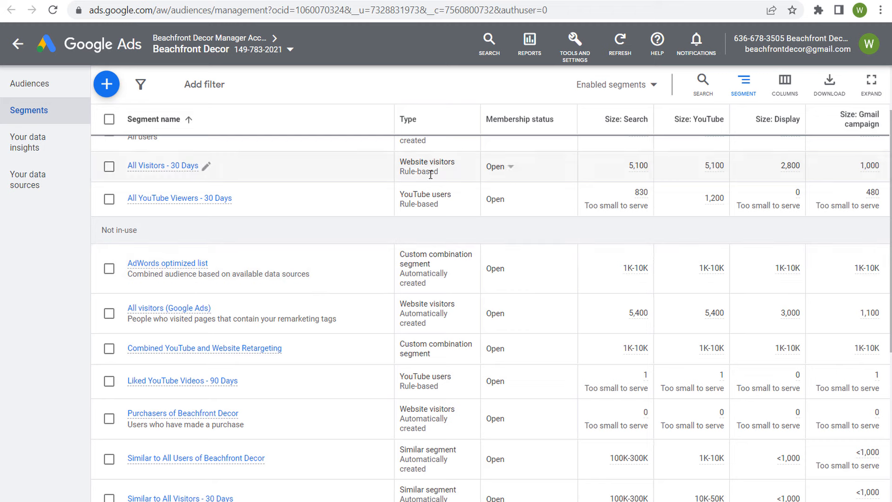
scroll(421, 191, "up", 2)
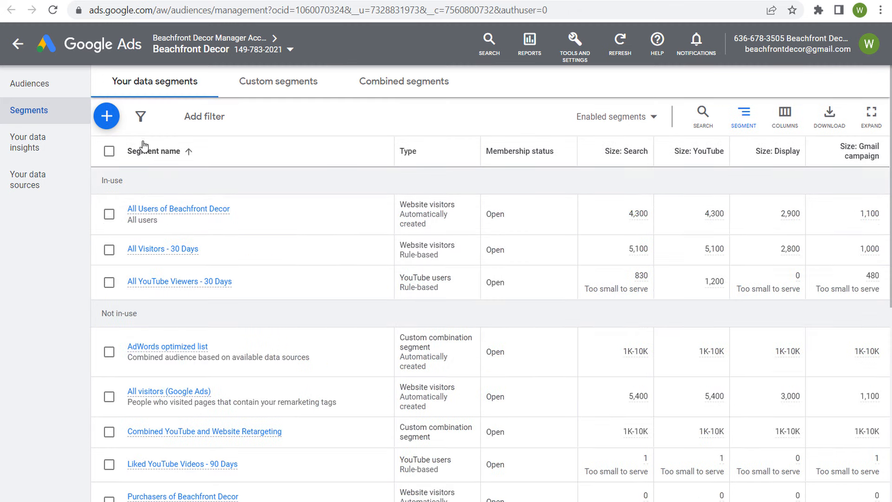
left_click(43, 183)
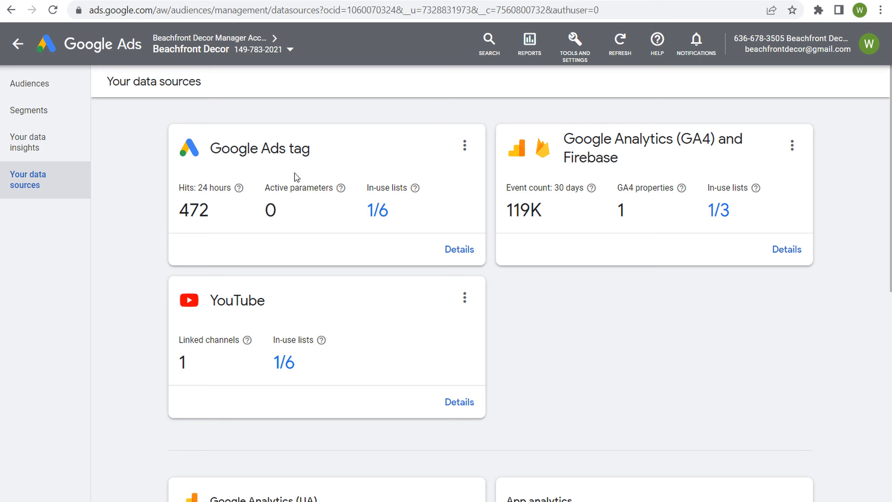
left_click_drag(179, 188, 229, 185)
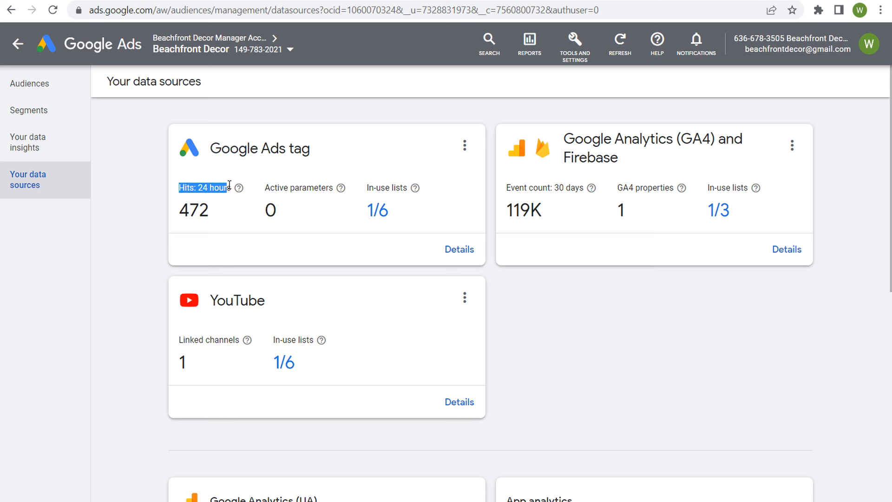
left_click(289, 184)
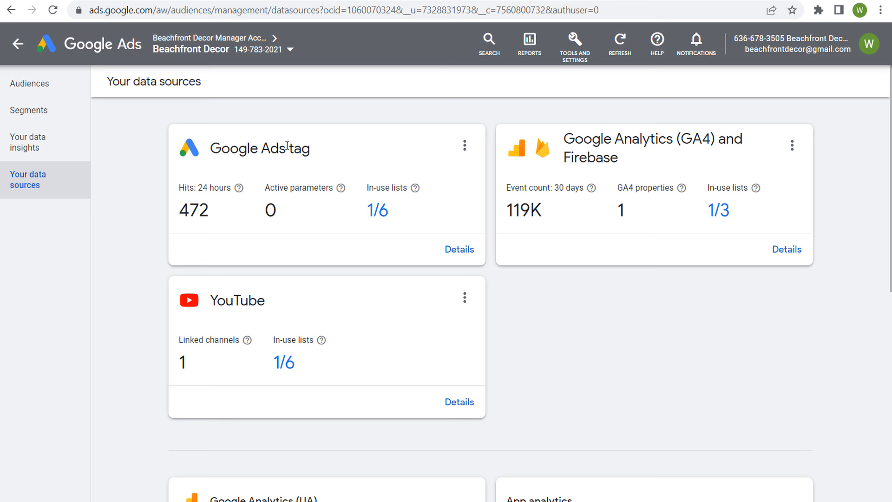
left_click_drag(311, 149, 210, 153)
left_click(245, 115)
left_click_drag(565, 138, 710, 133)
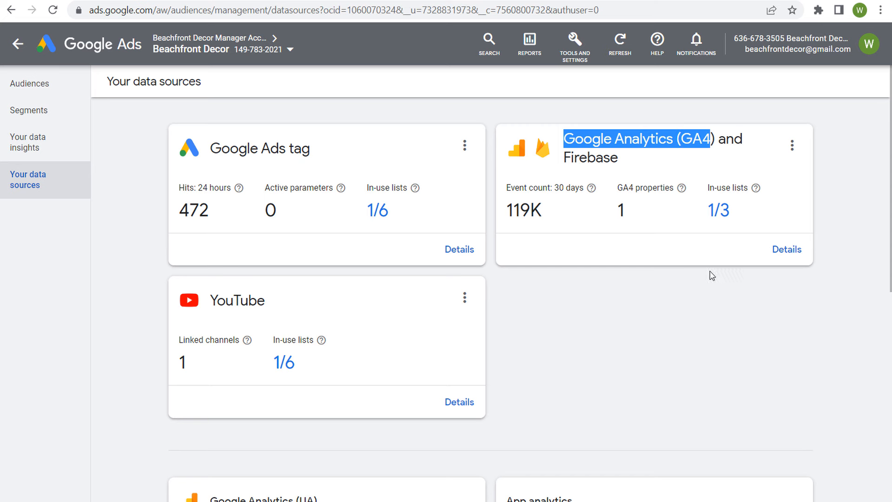
left_click_drag(624, 163, 569, 158)
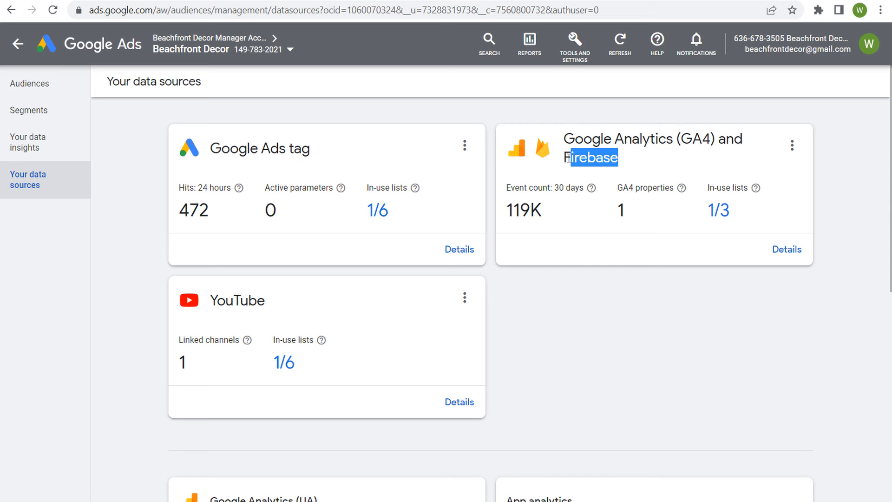
left_click(633, 320)
Examine the additional sources that can be linked, including App analytics, Google Play and Zapier
scroll(634, 302, "down", 5)
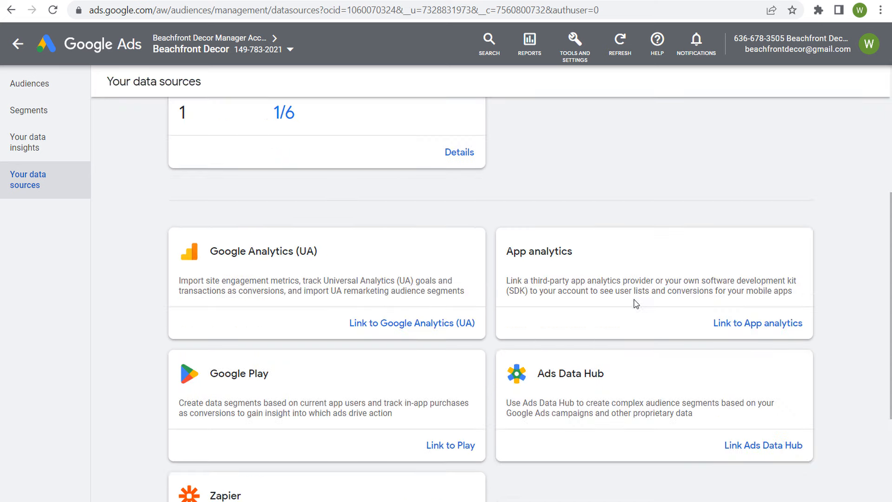
left_click_drag(568, 250, 506, 251)
left_click(538, 198)
left_click_drag(275, 374, 204, 372)
left_click(149, 293)
scroll(129, 240, "down", 4)
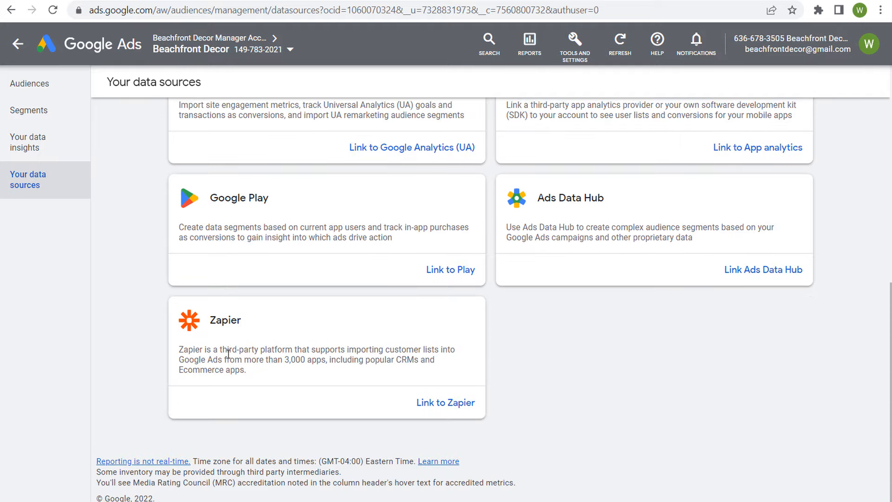
left_click_drag(227, 349, 292, 349)
left_click_drag(348, 349, 433, 350)
left_click(322, 355)
scroll(144, 254, "up", 10)
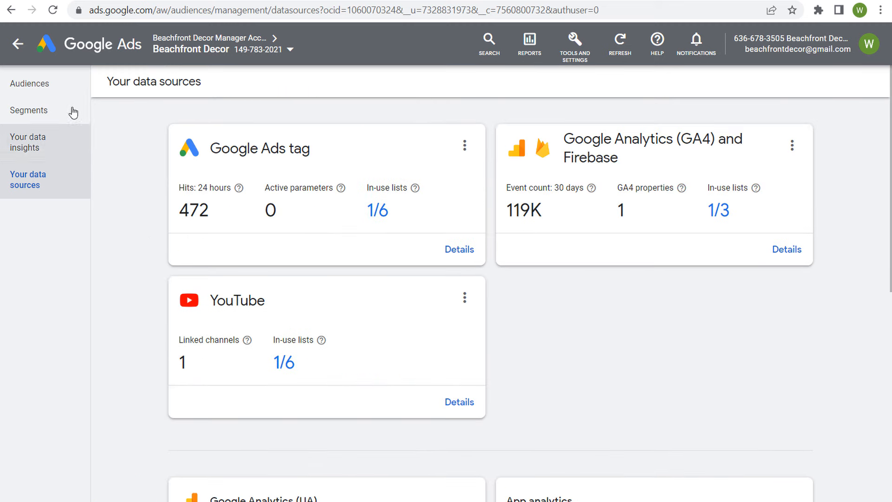
Return to the data segments list and open the creation form for a new customer list segment
left_click(50, 113)
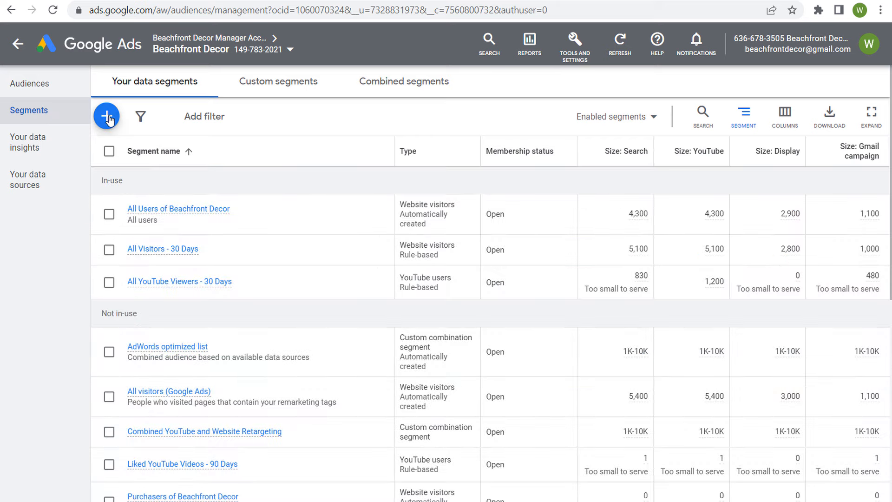
left_click(103, 121)
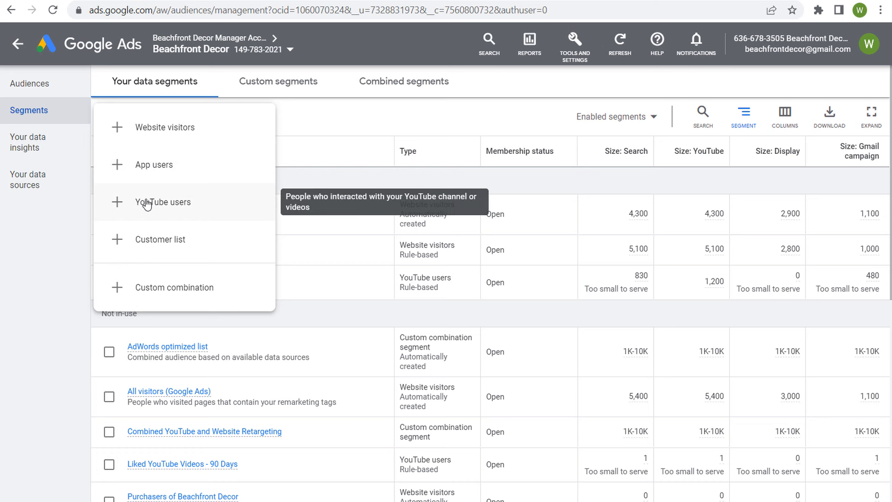
left_click(117, 240)
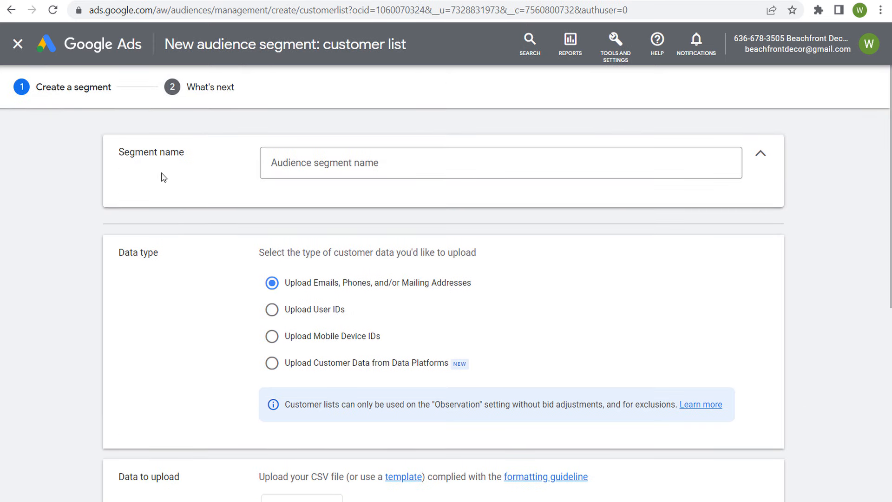
Read the notice on using customer lists with the Observation setting, bid adjustments and exclusions
scroll(218, 308, "down", 2)
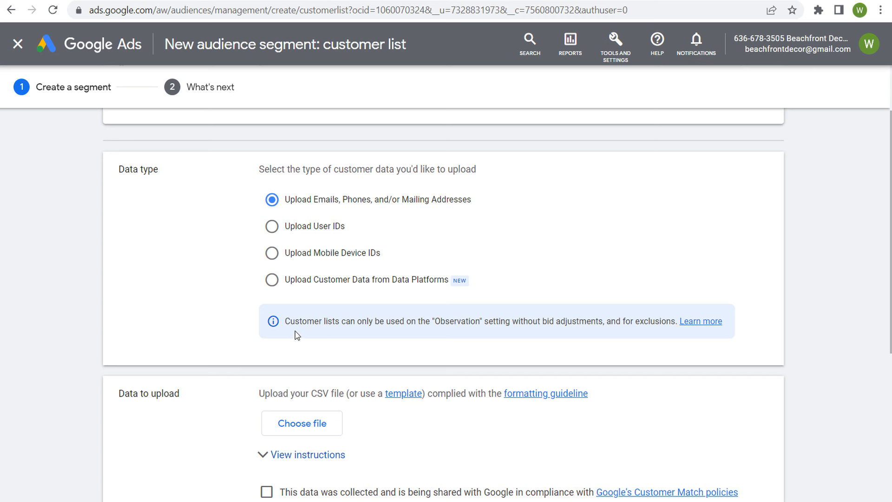
left_click_drag(290, 321, 471, 321)
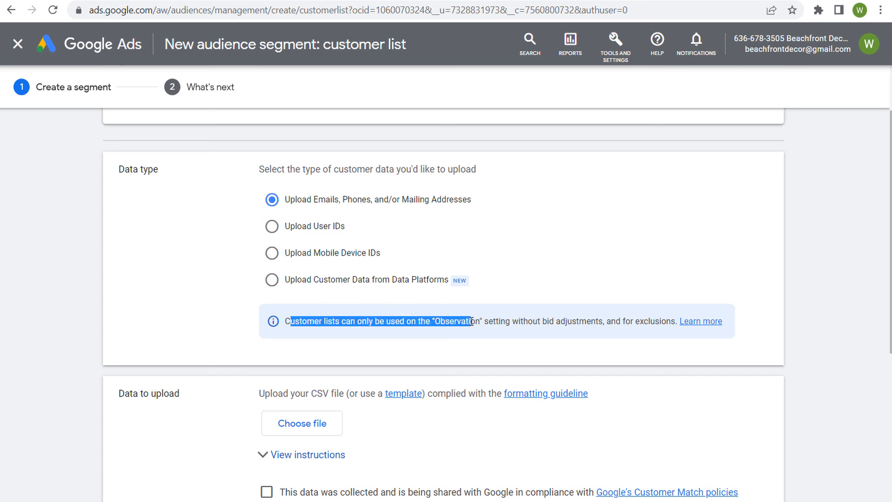
left_click(571, 318)
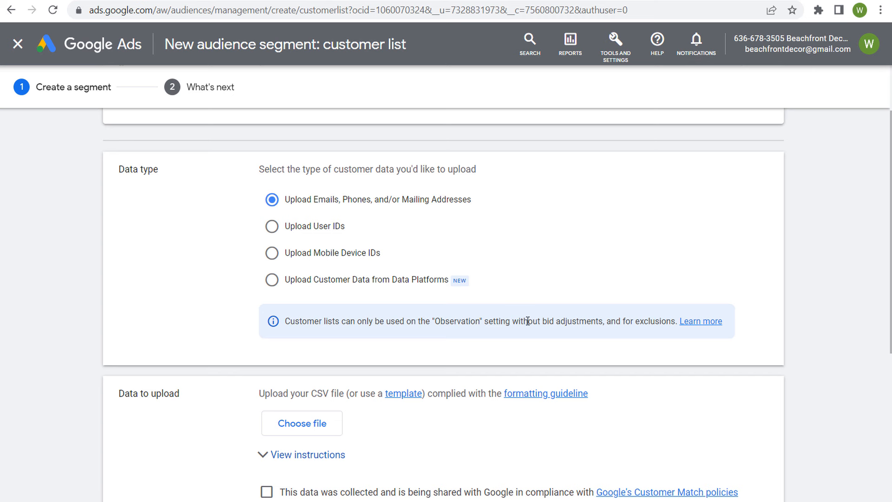
left_click_drag(528, 321, 577, 321)
left_click(611, 318)
left_click_drag(285, 320, 348, 321)
left_click(348, 321)
left_click_drag(637, 322, 678, 318)
left_click(659, 321)
left_click_drag(437, 321, 484, 321)
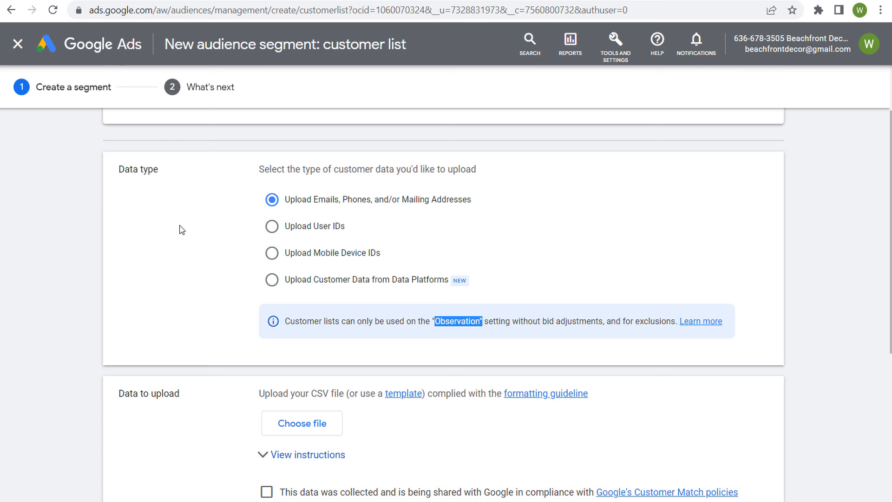
Examine the CSV upload requirements and the remaining settings of the customer list form
scroll(81, 229, "up", 2)
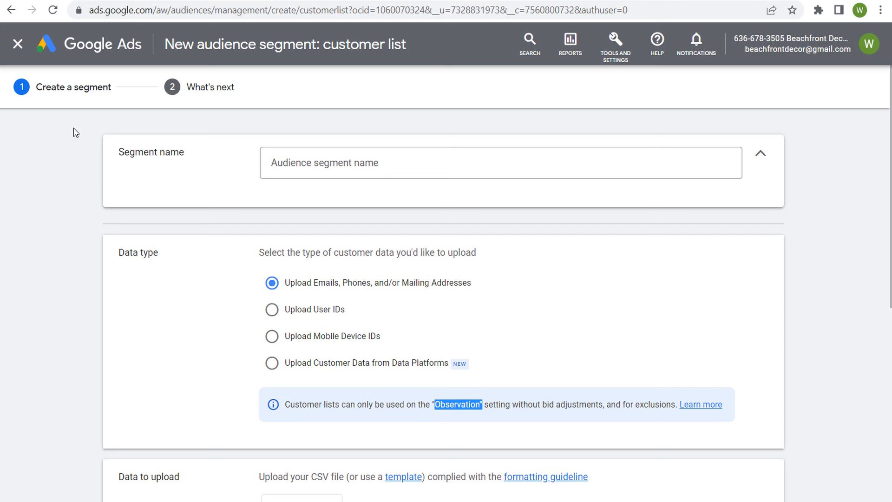
scroll(71, 211, "down", 6)
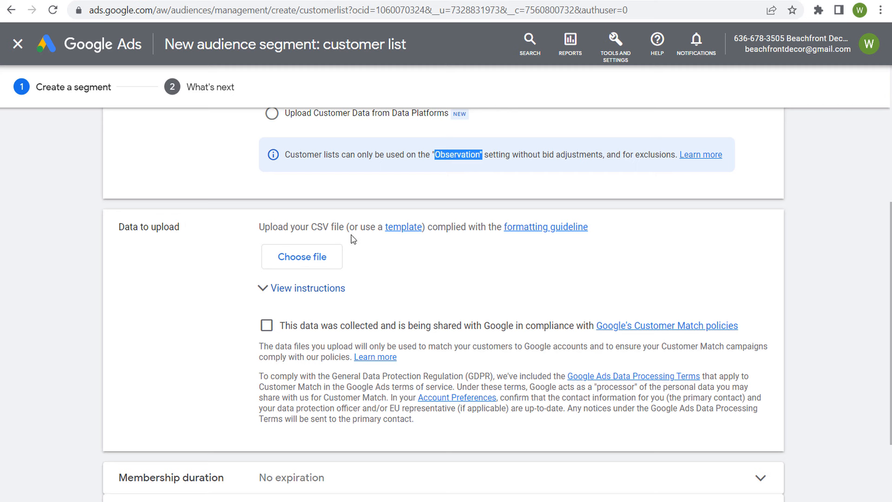
left_click_drag(267, 226, 324, 228)
left_click(380, 229)
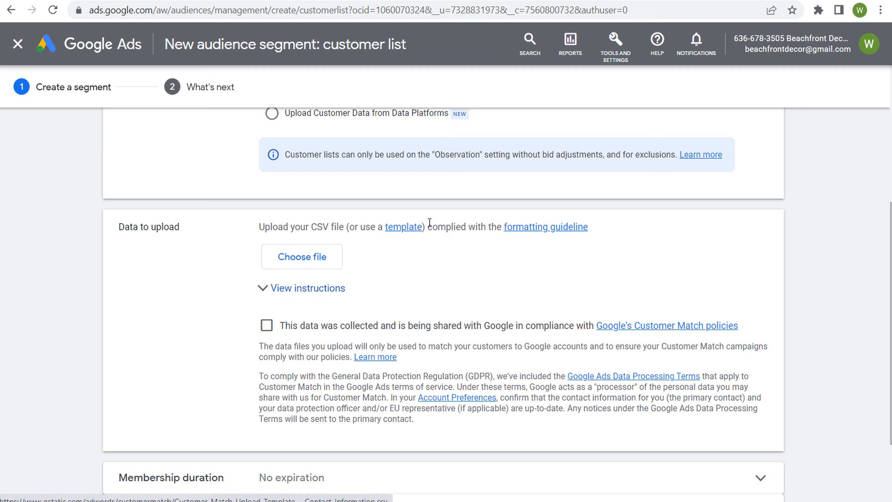
left_click_drag(428, 227, 453, 226)
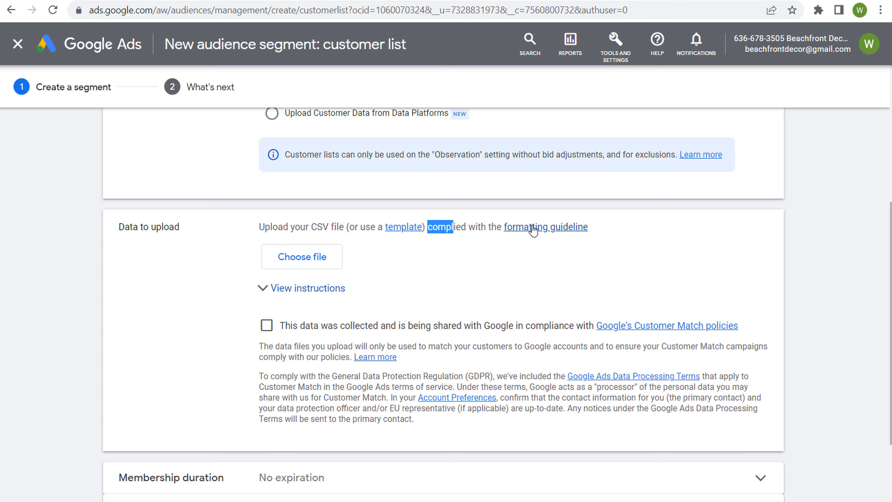
scroll(223, 271, "down", 3)
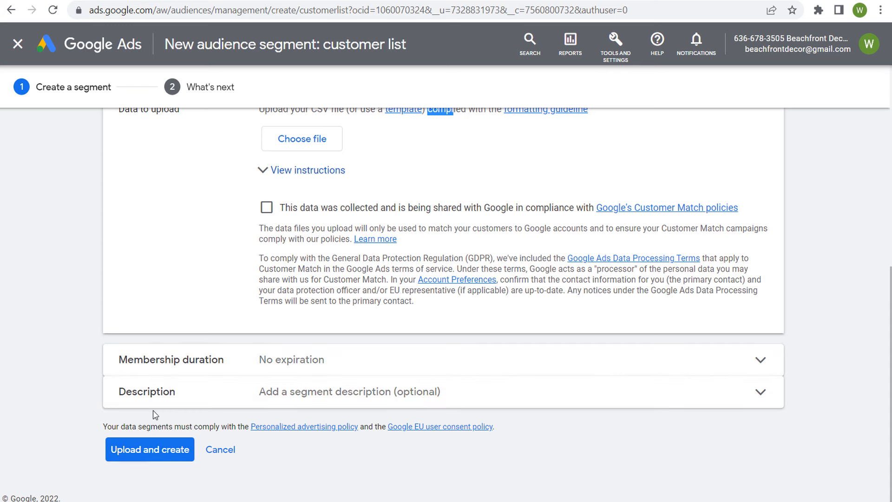
scroll(188, 279, "up", 2)
scroll(201, 239, "up", 4)
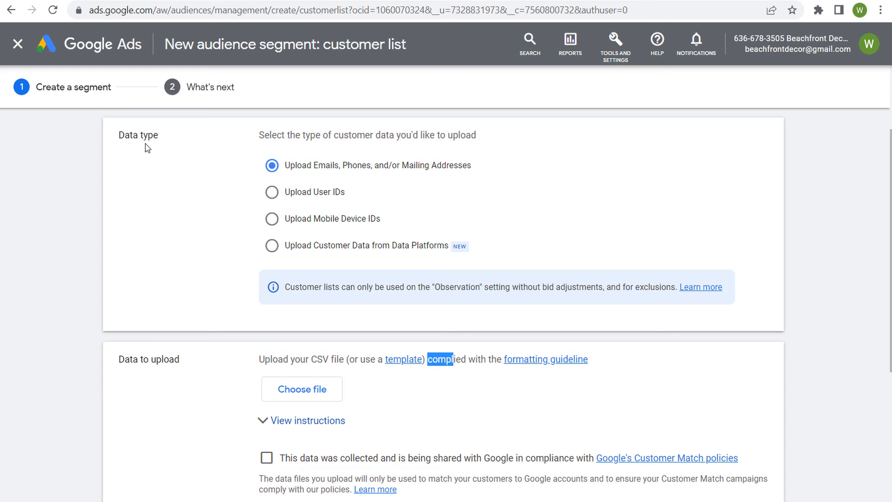
scroll(193, 163, "up", 3)
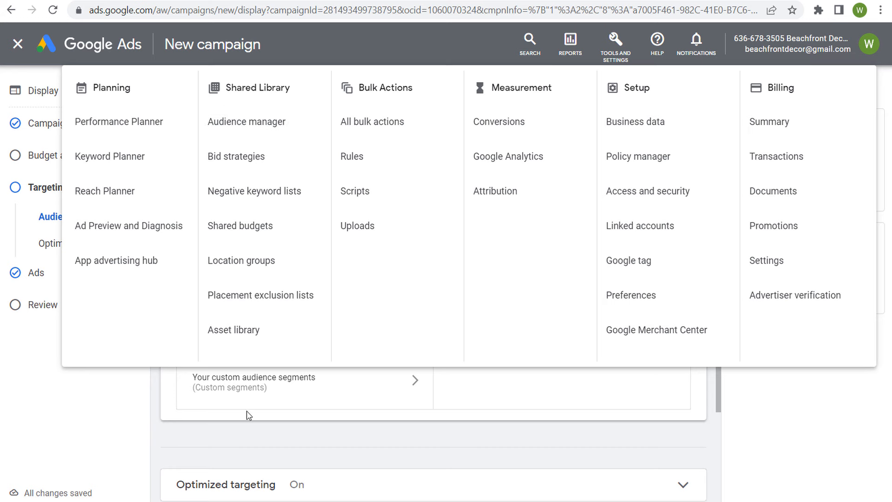
Back in the campaign's targeting, examine the similar and custom combination segments under How they have interacted with your business
left_click(378, 456)
left_click(236, 300)
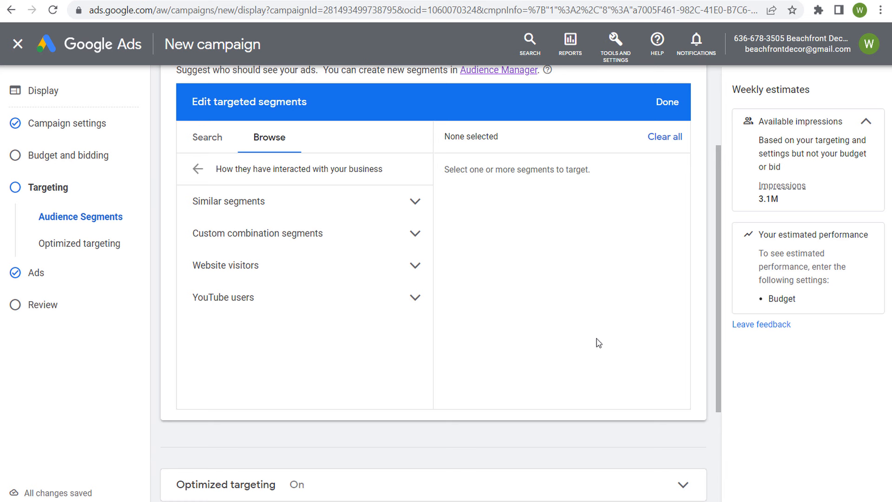
left_click(414, 201)
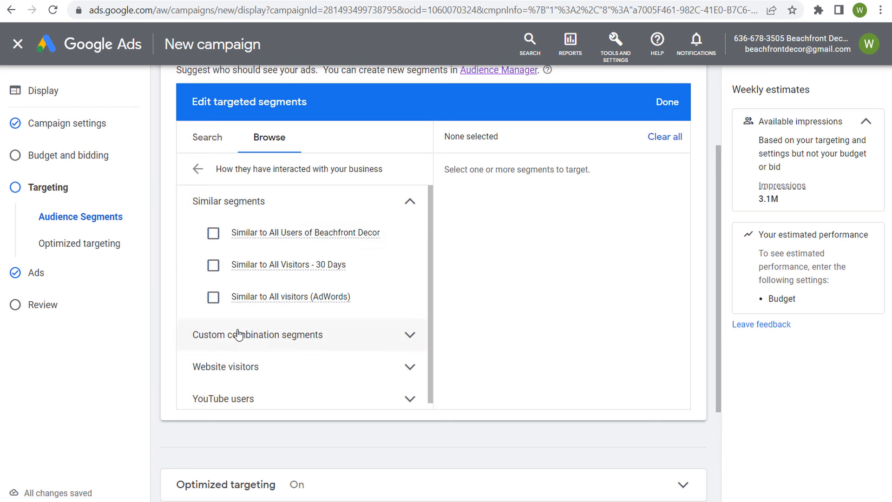
left_click(363, 335)
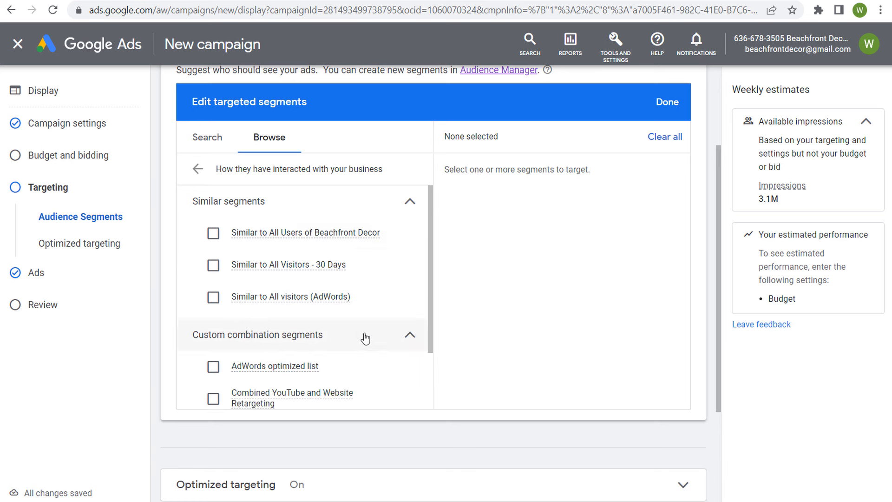
scroll(383, 347, "down", 1)
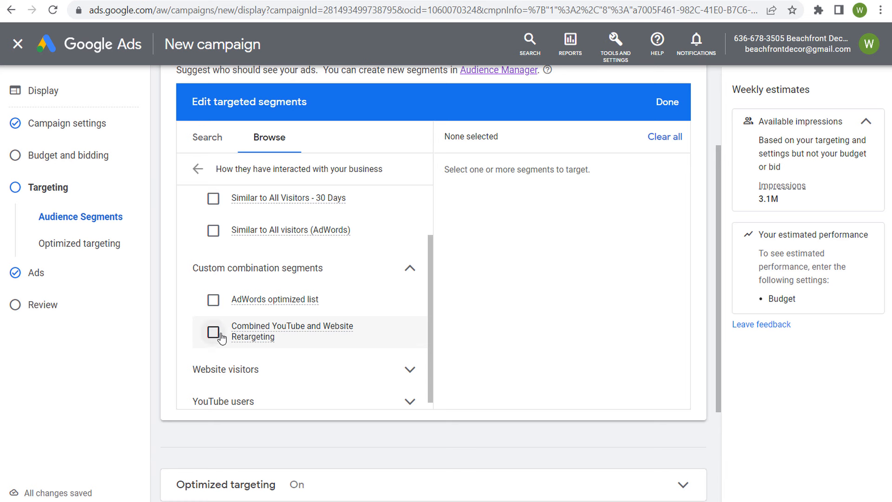
left_click(380, 274)
left_click(399, 200)
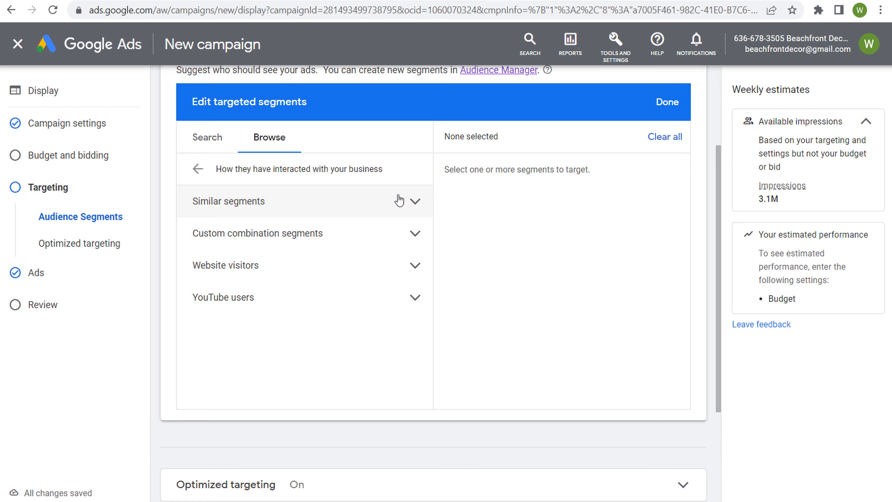
Go back to the main segment categories and start a new combined audience under Your combined audience segments
left_click(198, 169)
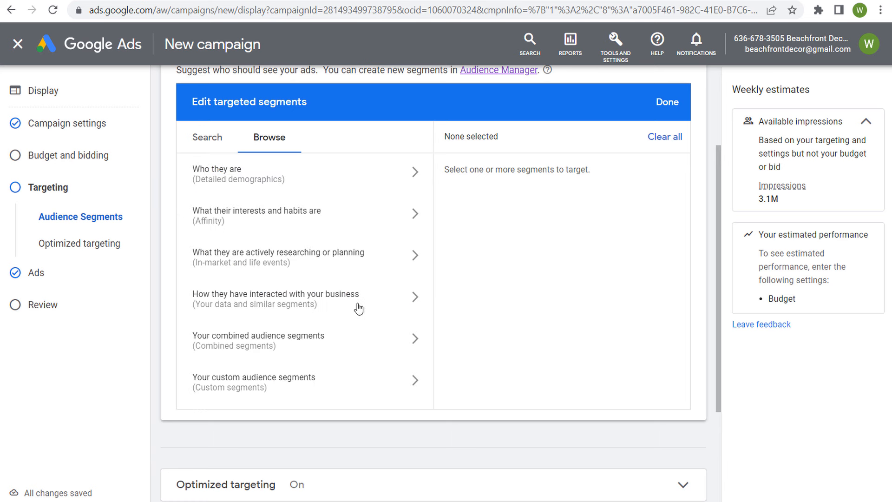
left_click(277, 341)
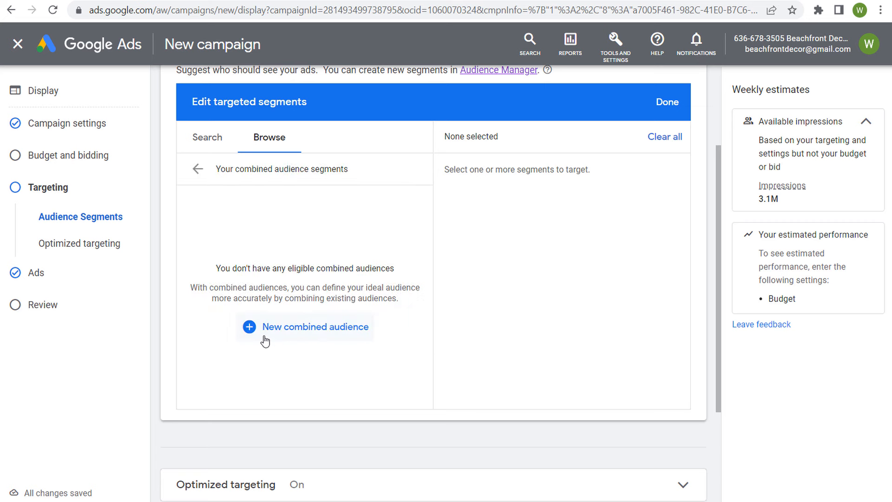
left_click(264, 338)
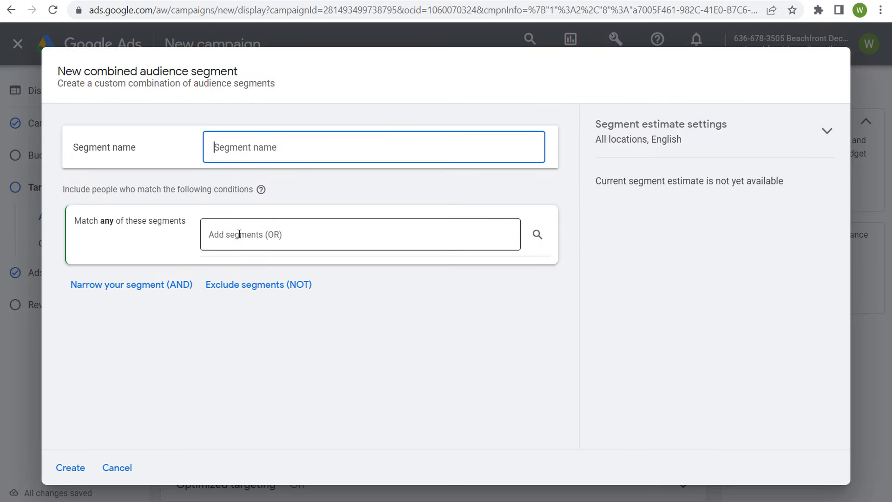
Add the segments All Visitors - 30 Days, Home Decor and Home Decor Enthusiasts to the combined audience's match-any condition
left_click(319, 234)
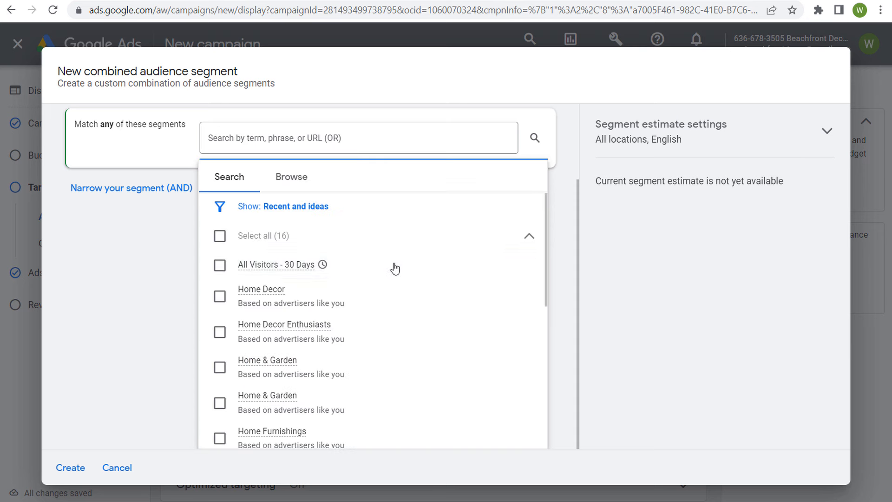
left_click(372, 273)
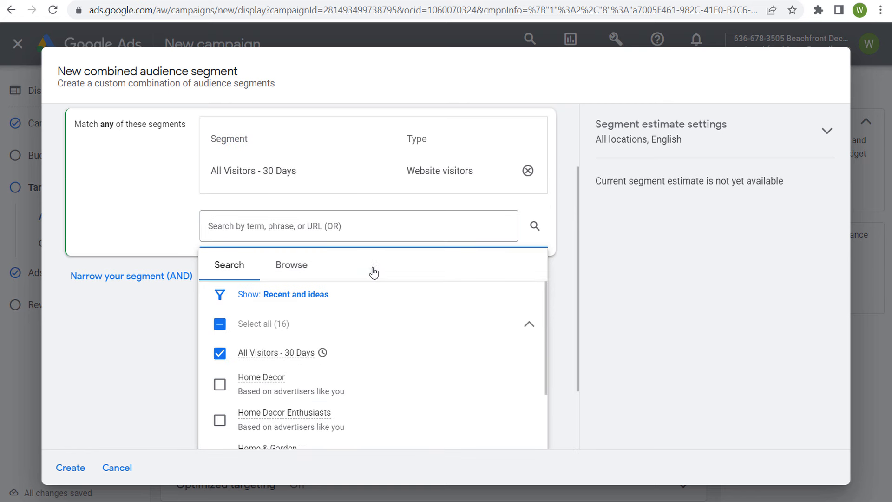
scroll(397, 319, "down", 2)
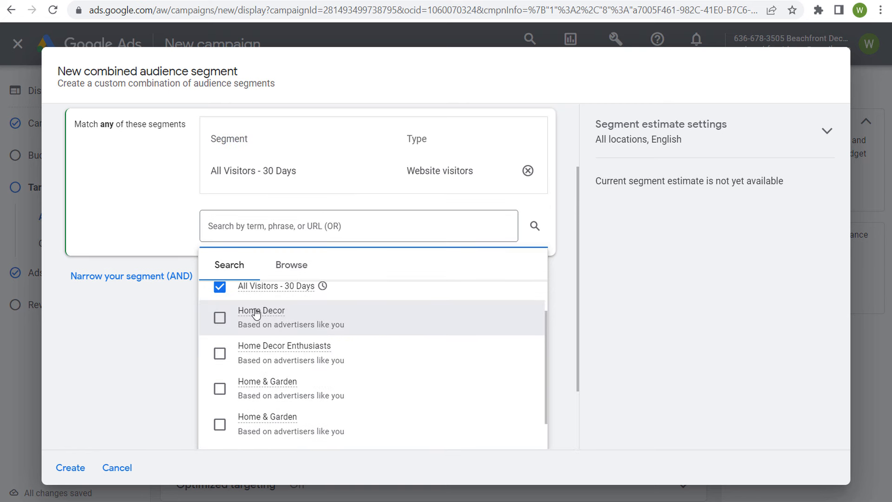
left_click(220, 317)
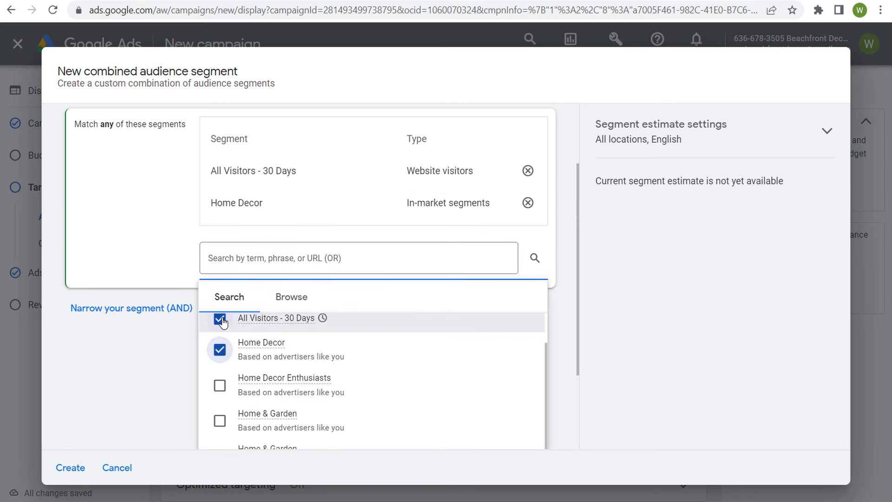
left_click(220, 385)
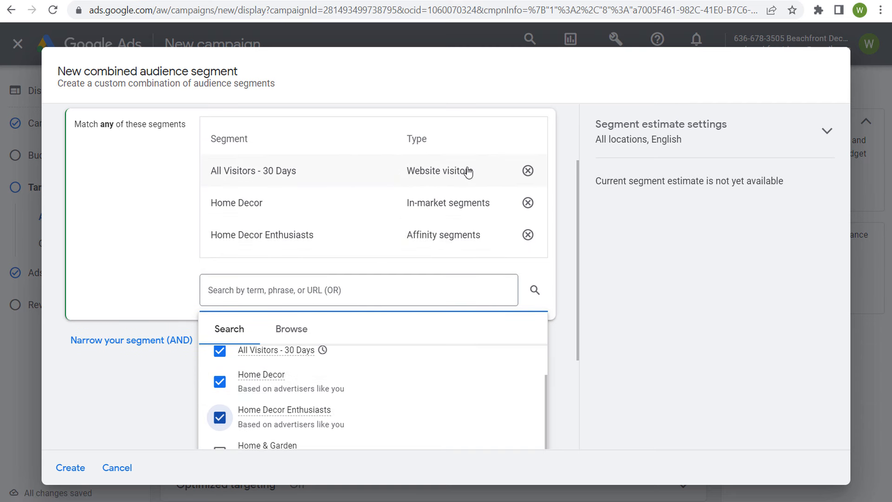
left_click(105, 186)
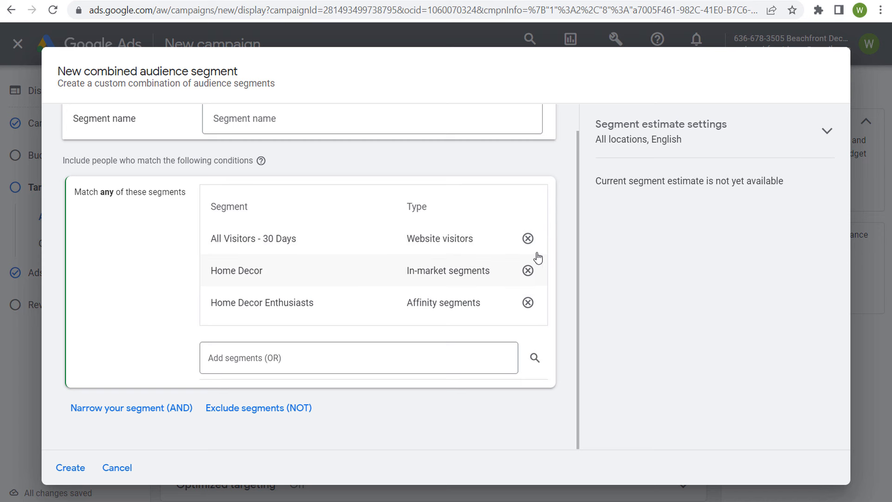
Remove All Visitors - 30 Days and Home Decor Enthusiasts from the combined audience, keeping only Home Decor
left_click(528, 238)
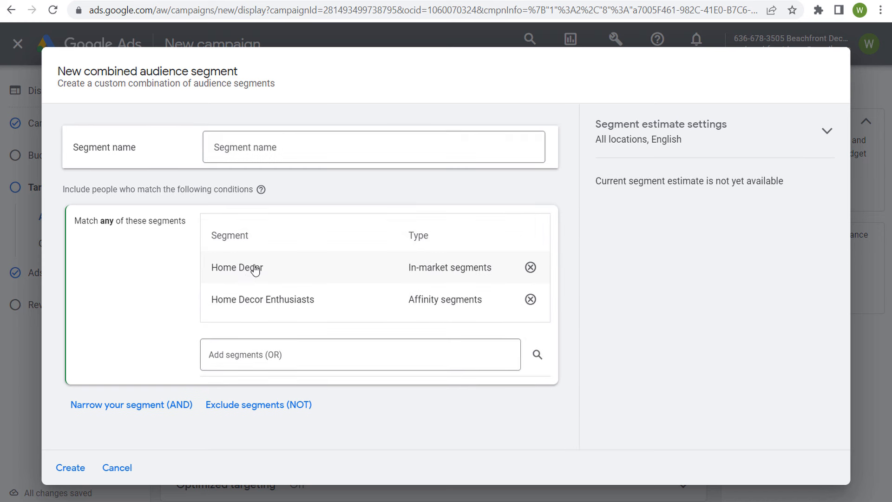
left_click(530, 299)
Narrow the combined audience with an AND condition for the parental status segment Parents of Toddlers (1-3 years)
left_click(115, 379)
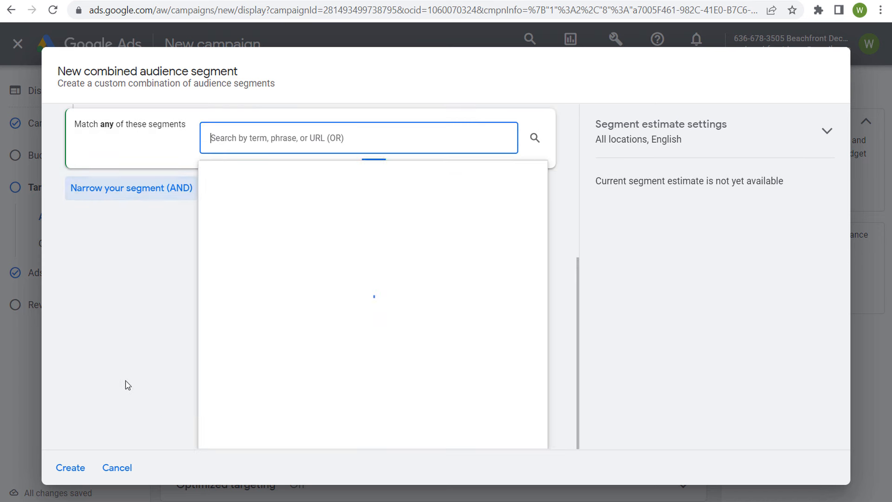
scroll(162, 279, "up", 3)
scroll(166, 272, "up", 1)
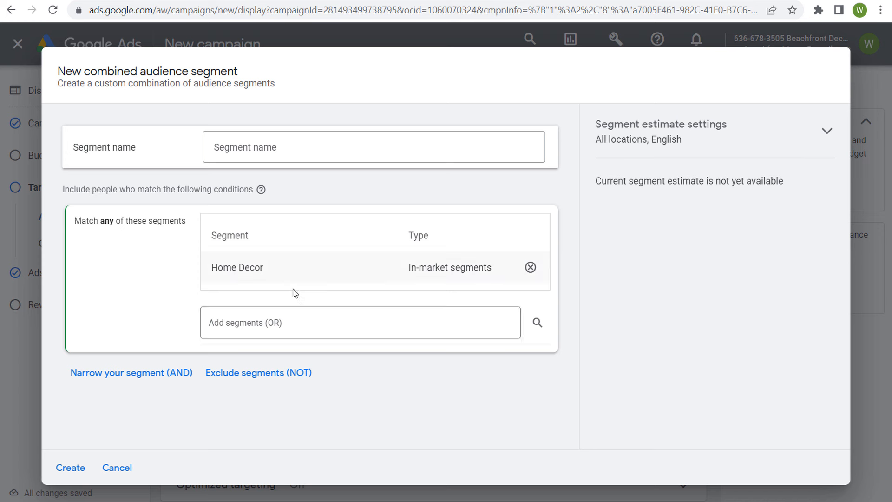
left_click(301, 322)
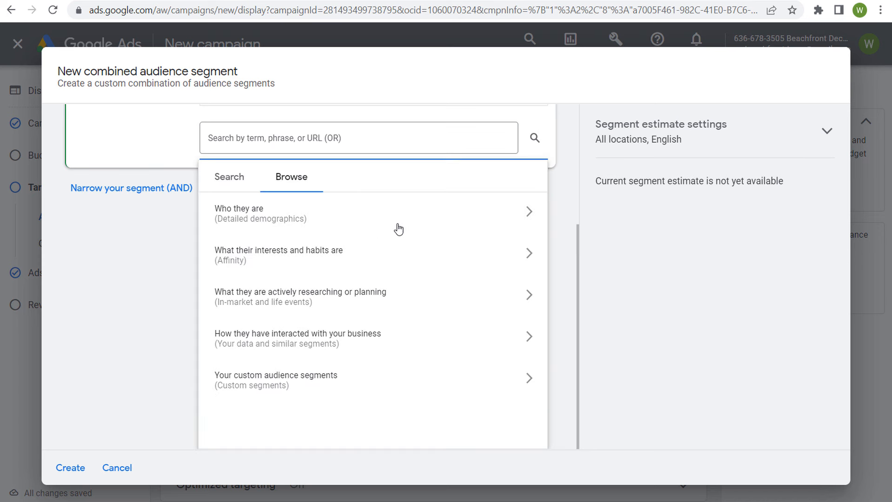
left_click(520, 211)
left_click(530, 242)
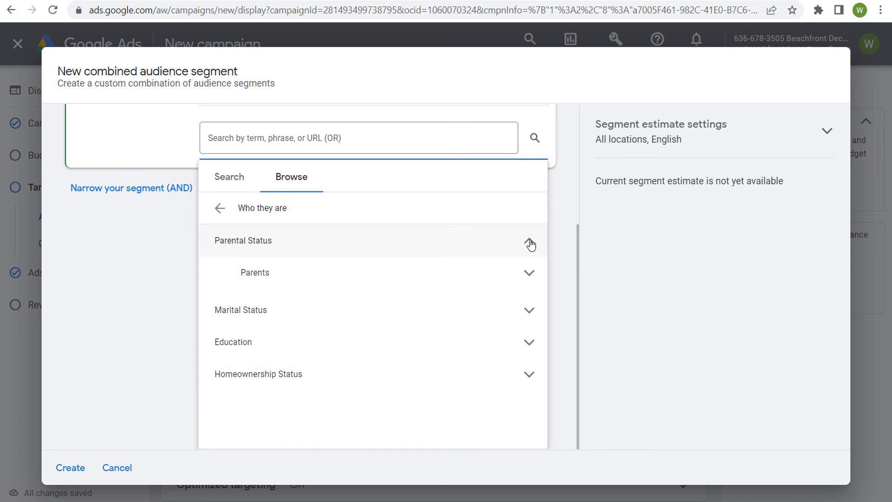
left_click(529, 272)
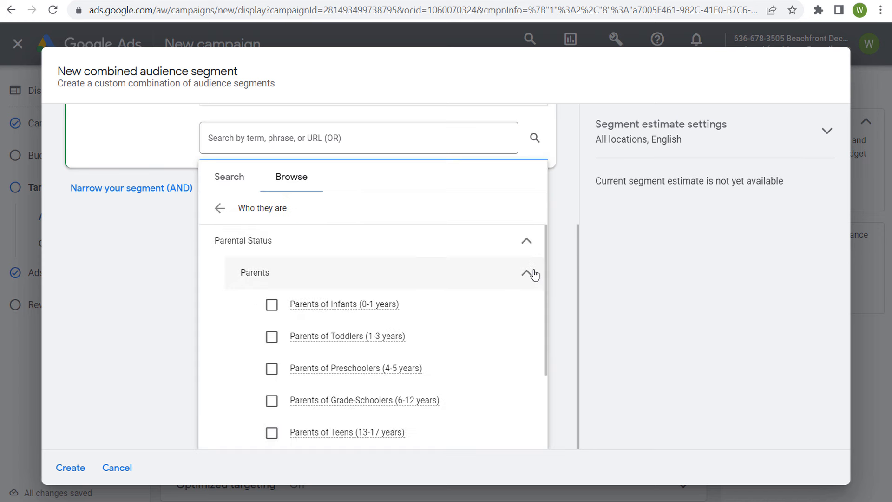
left_click(272, 337)
left_click(148, 339)
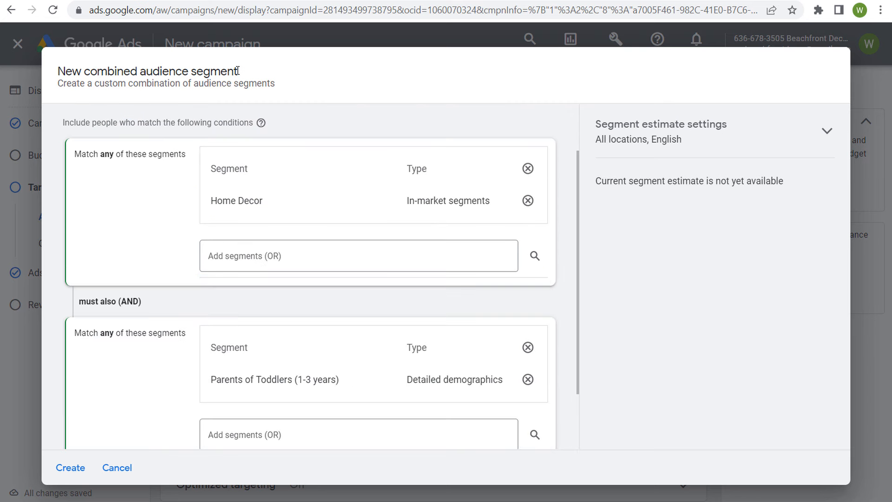
Review how the two AND conditions of the combined audience work together, and cancel the new combined segment without creating it
scroll(145, 222, "down", 2)
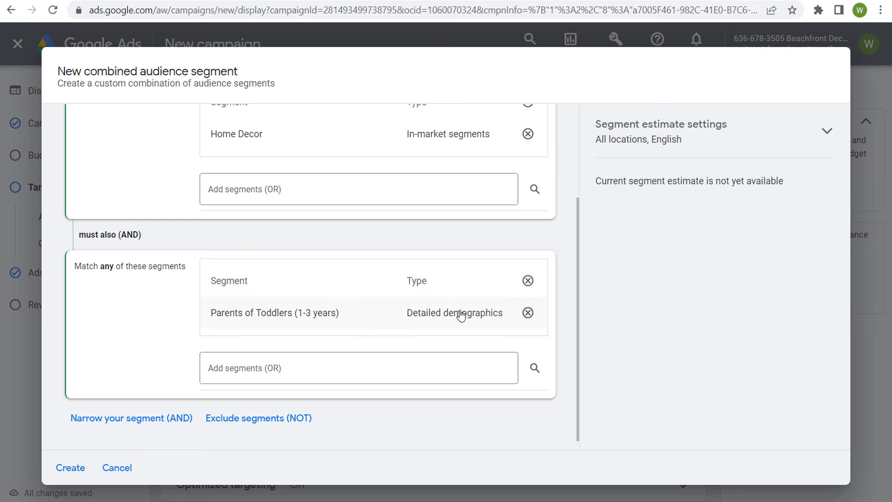
scroll(103, 278, "up", 2)
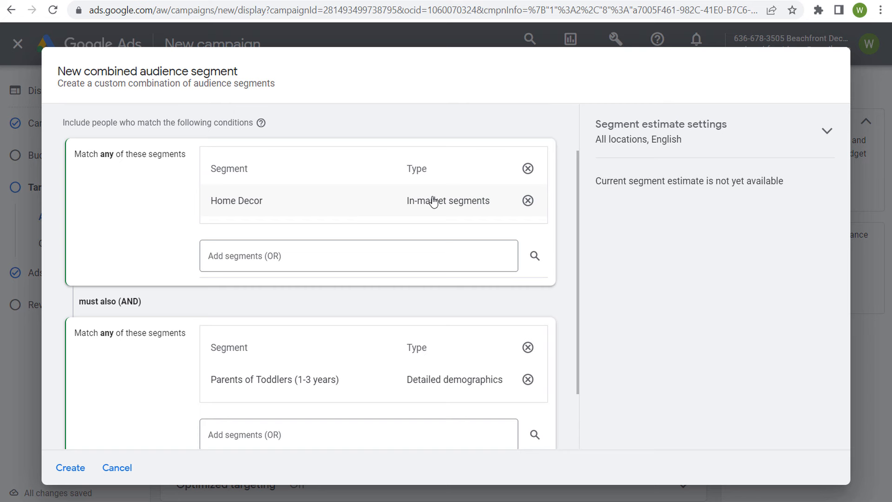
scroll(124, 306, "down", 2)
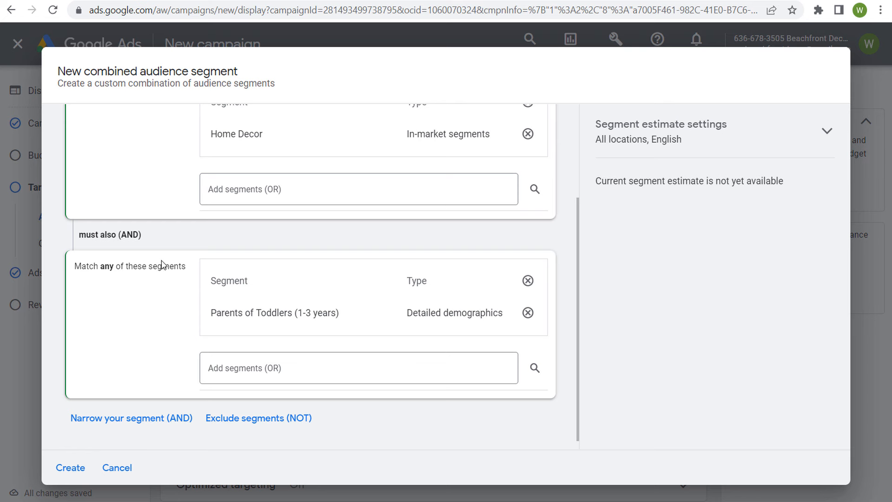
scroll(141, 205, "up", 2)
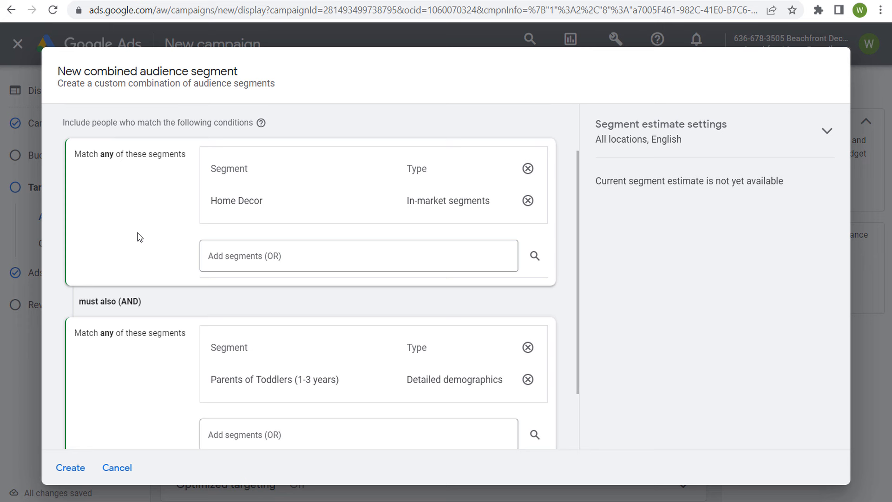
left_click(118, 475)
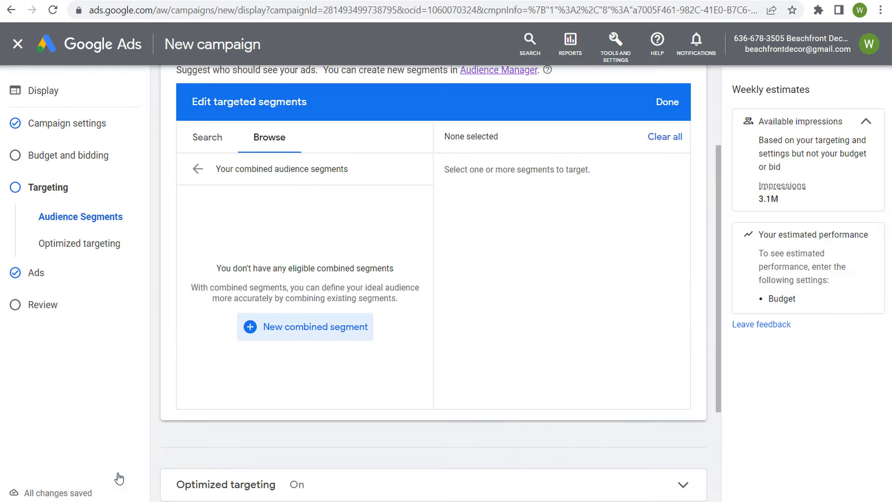
Go back to the main segment categories and start a new custom segment under Your custom audience segments
left_click(195, 171)
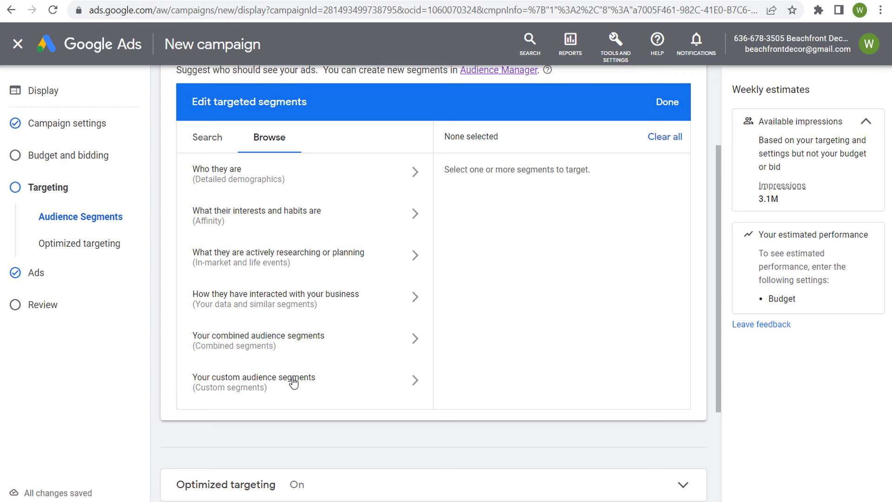
left_click(382, 383)
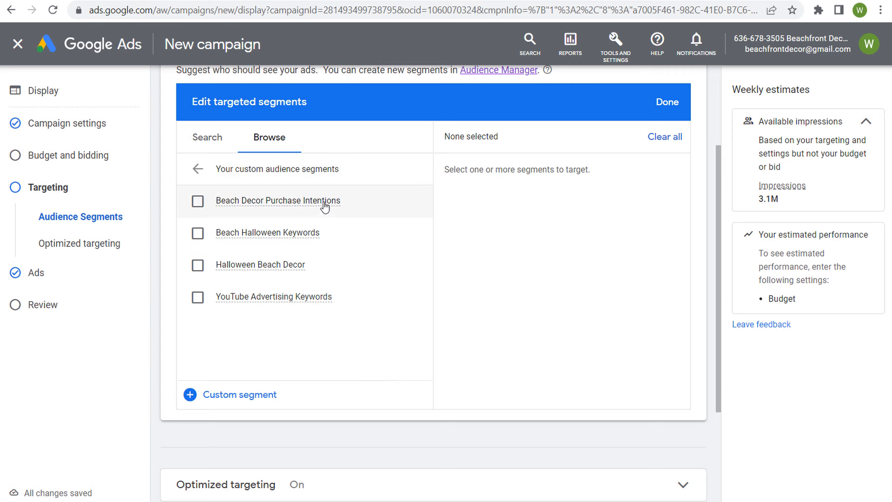
left_click(191, 396)
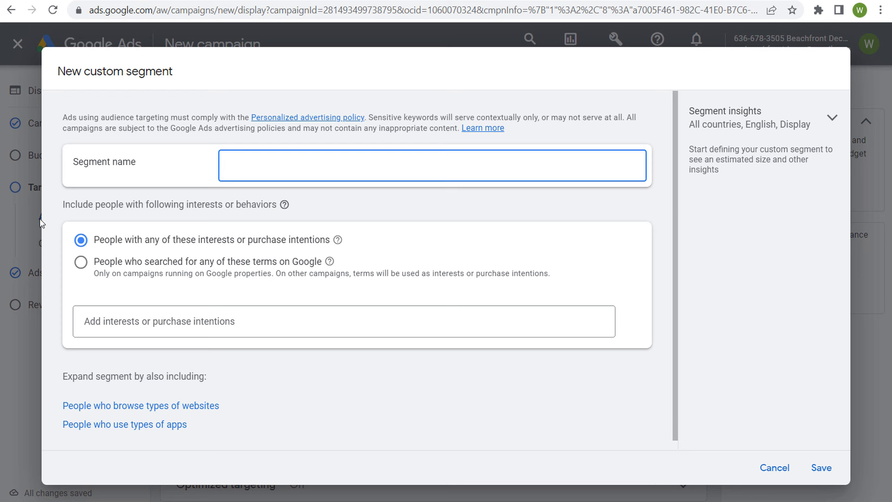
left_click_drag(64, 205, 247, 200)
left_click(262, 202)
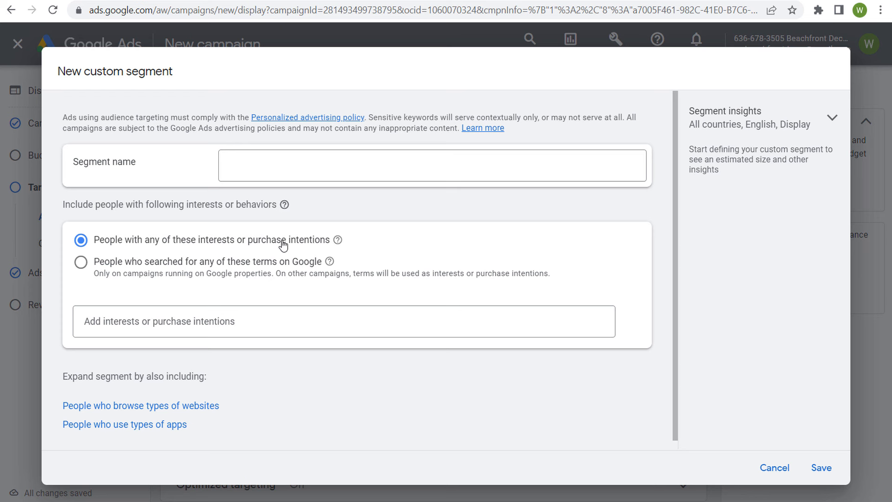
Base the custom segment on people who searched for terms on Google, and add beach decor, coastal decor and nautical decor
left_click(124, 261)
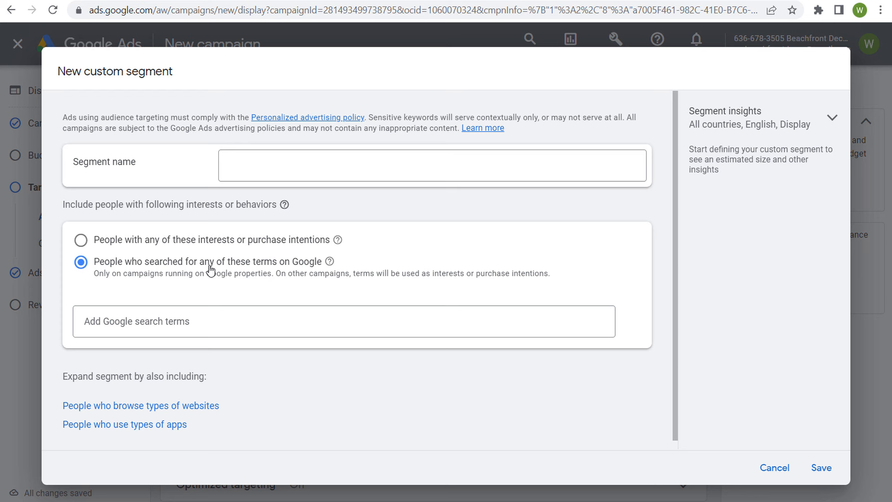
left_click(151, 334)
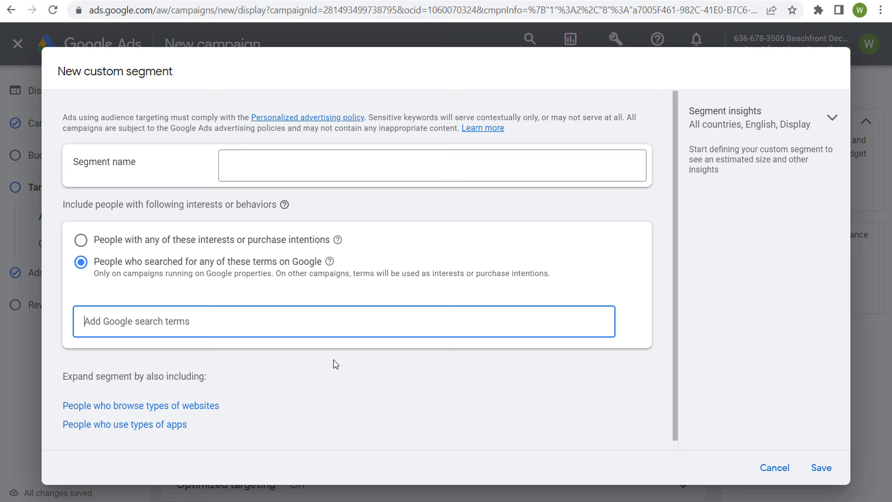
type("beach decor")
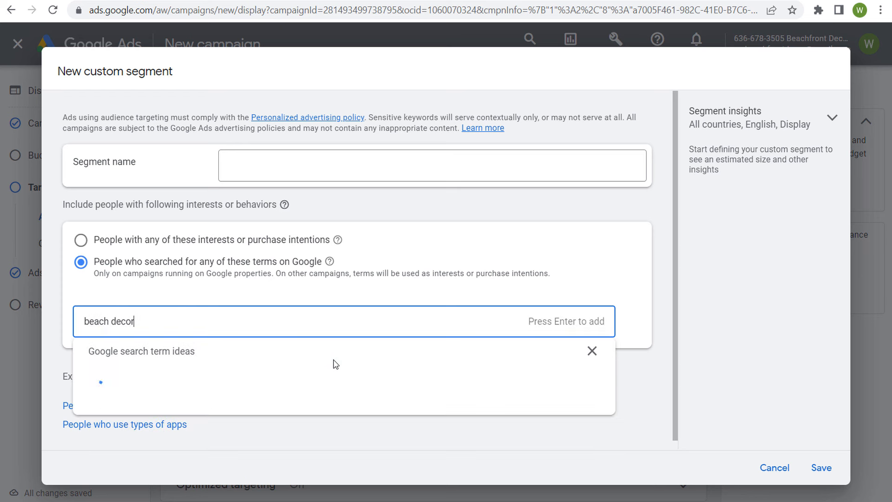
key("Return")
type("coa")
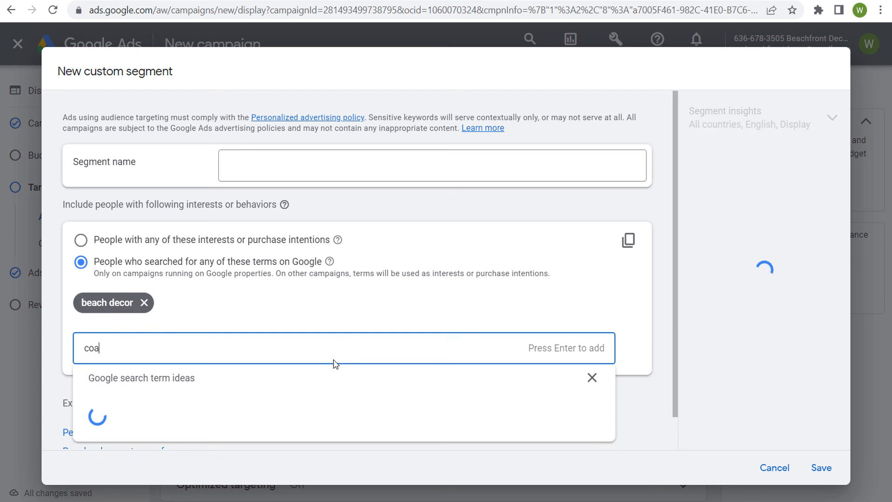
type("stal decor")
key("Return")
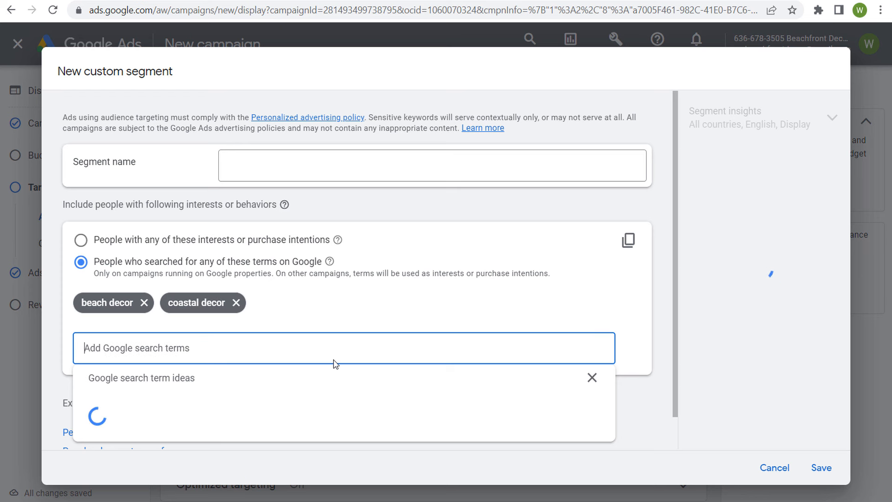
type("nautical decor")
key("Return")
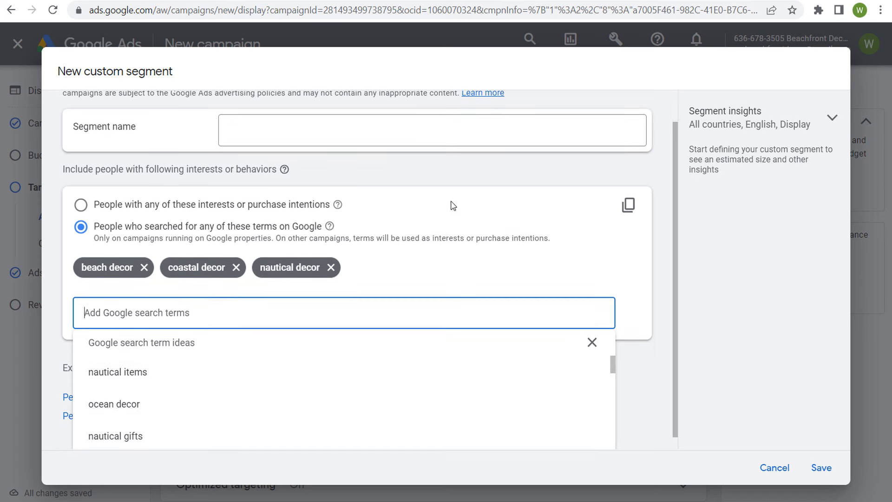
Add the suggested terms ocean decor, nautical gifts, large nautical wall art, nautical metal wall art, nautical wall decor and outdoor coastal wall decor
left_click(163, 410)
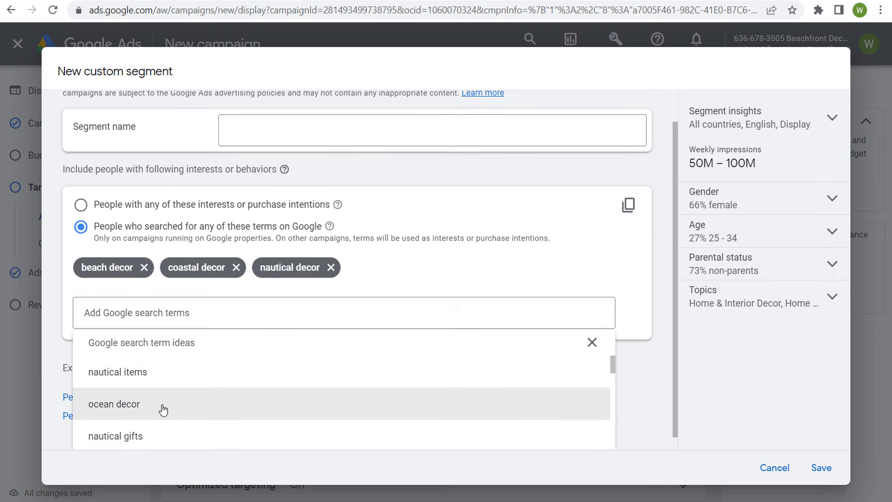
left_click(174, 405)
left_click(176, 403)
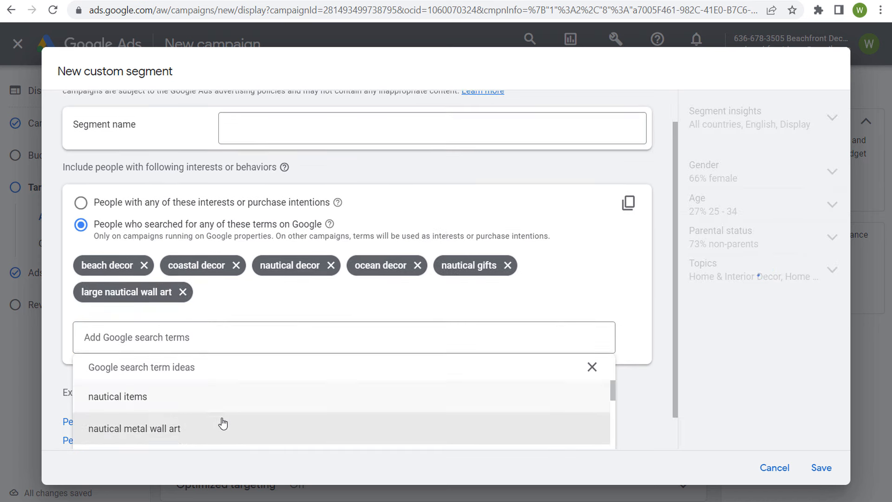
left_click(241, 426)
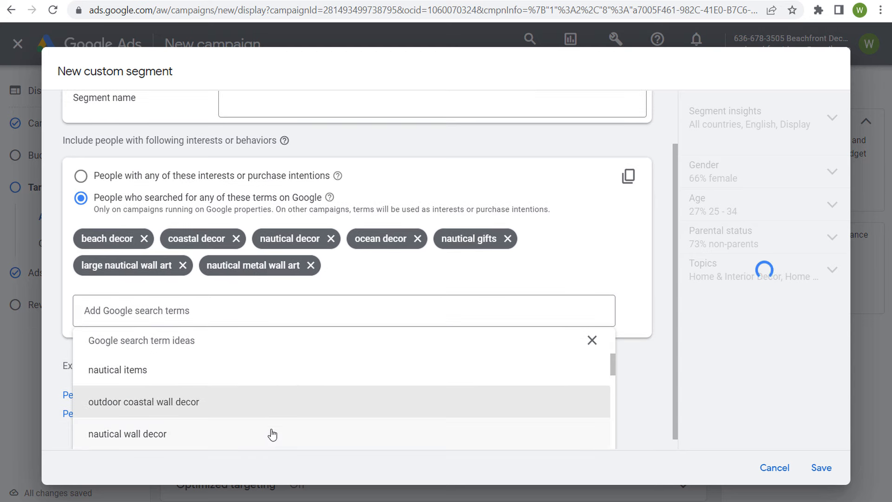
left_click(272, 435)
left_click(265, 371)
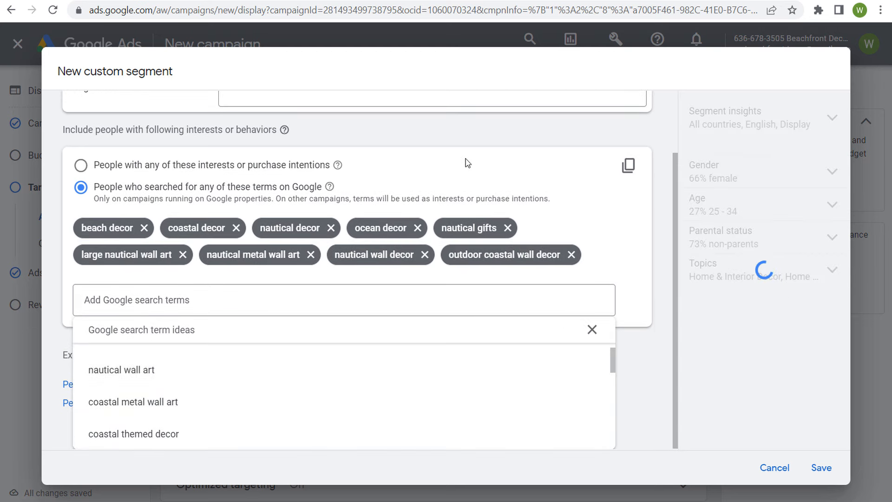
left_click(467, 162)
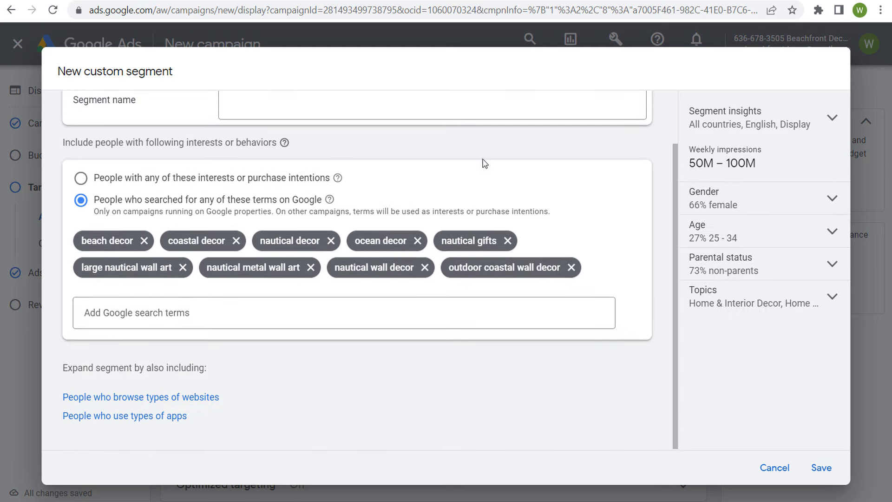
Check the segment's weekly impressions, and switch the custom segment to people with any of these interests or purchase intentions
left_click_drag(689, 149, 708, 148)
left_click(708, 147)
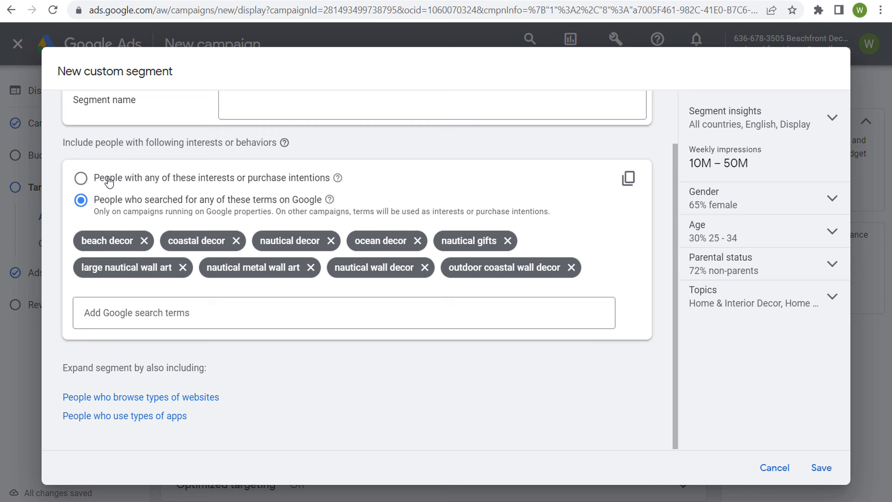
left_click(292, 179)
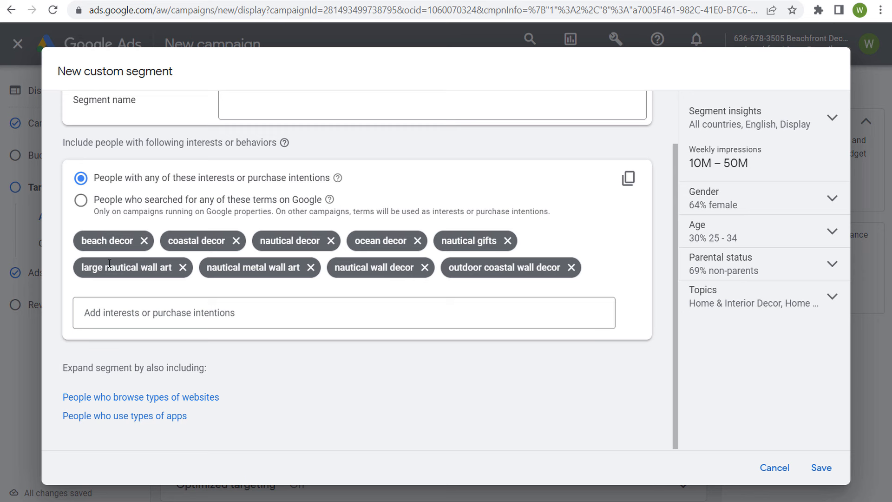
Switch the custom segment back to people who searched for any of these terms on Google, and discard the new segment
left_click(97, 204)
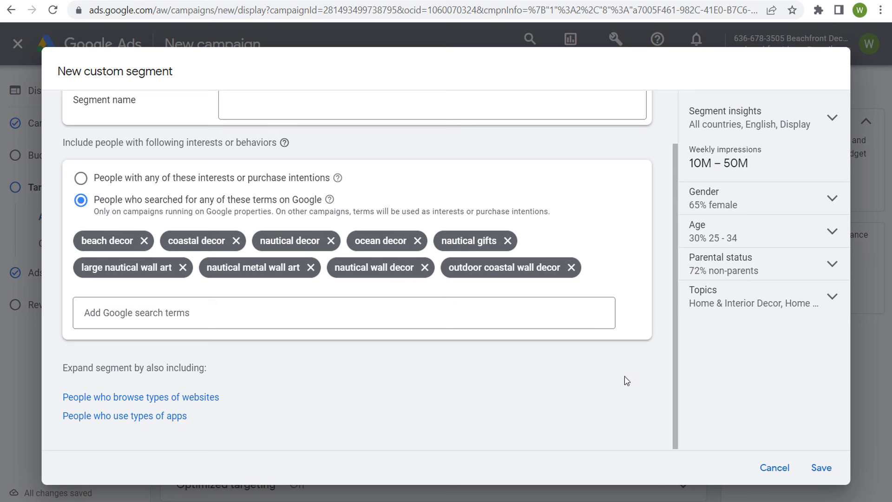
left_click(775, 468)
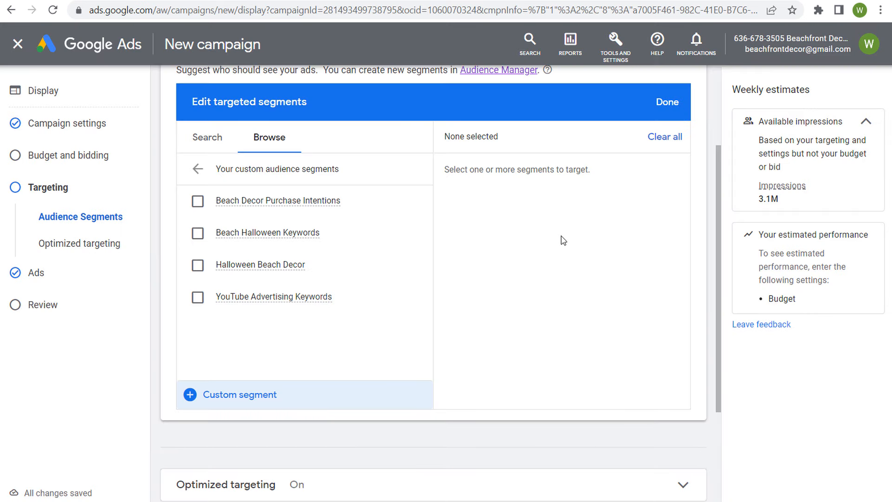
View the details of the Beach Halloween Keywords segment, expanding its full keyword list and checking its weekly impressions
mouse_move(263, 238)
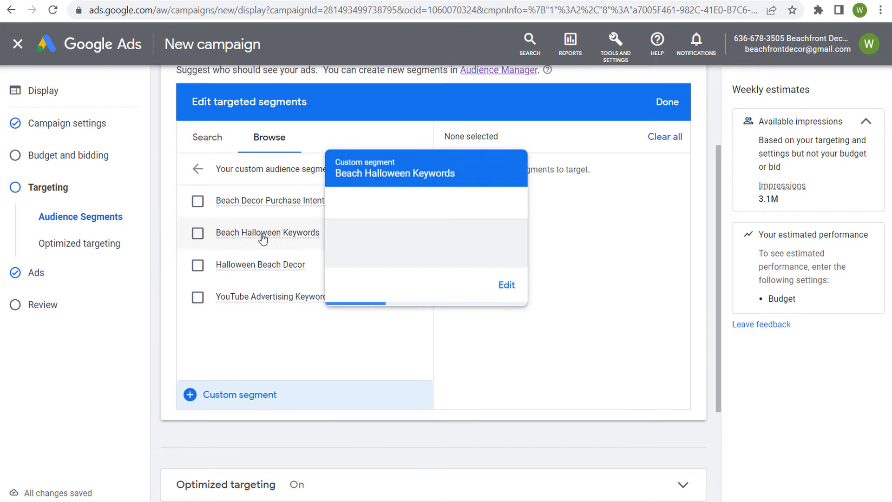
left_click_drag(267, 233, 501, 212)
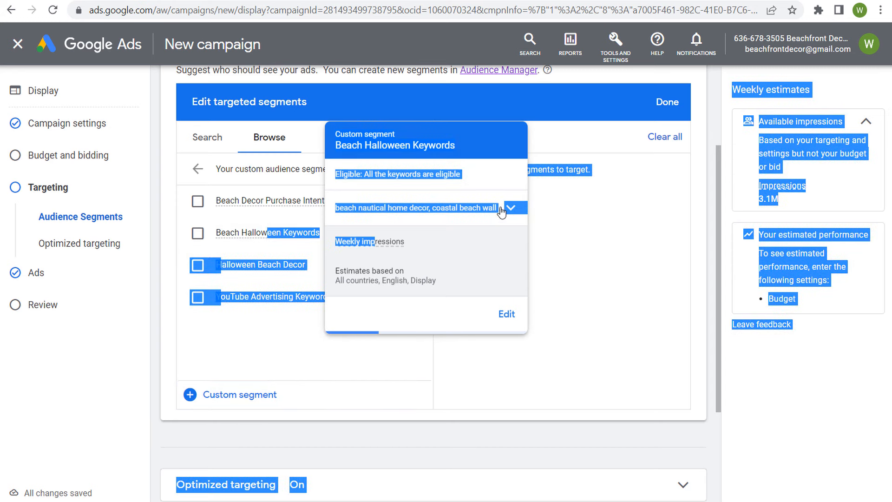
left_click(501, 212)
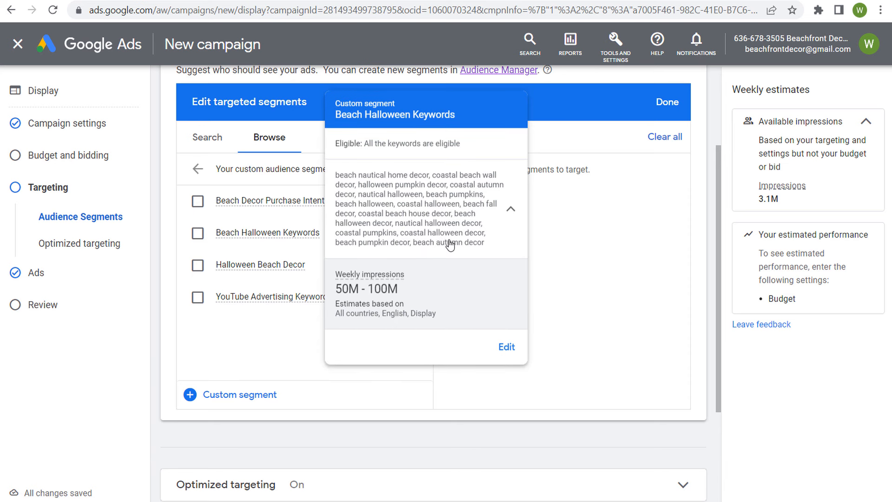
left_click_drag(399, 290, 335, 289)
left_click(370, 291)
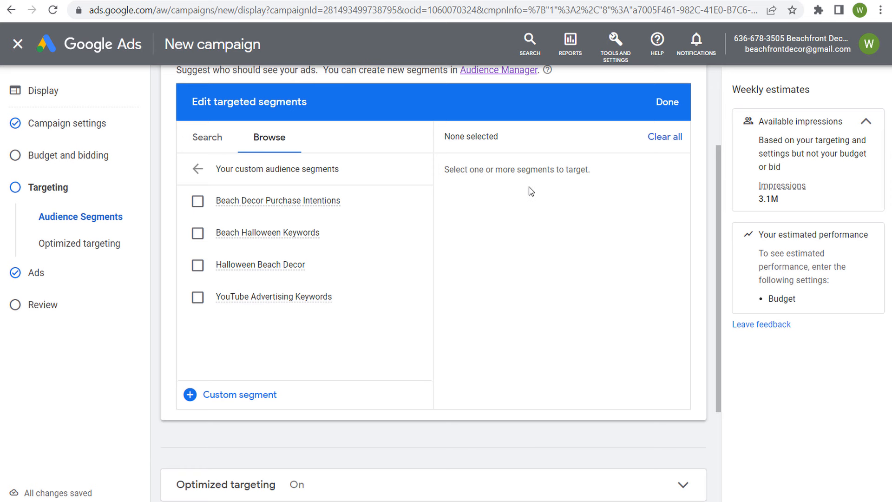
Close and reopen the targeted segments for editing, review the main segment categories, and finish without selecting any segment
left_click(665, 103)
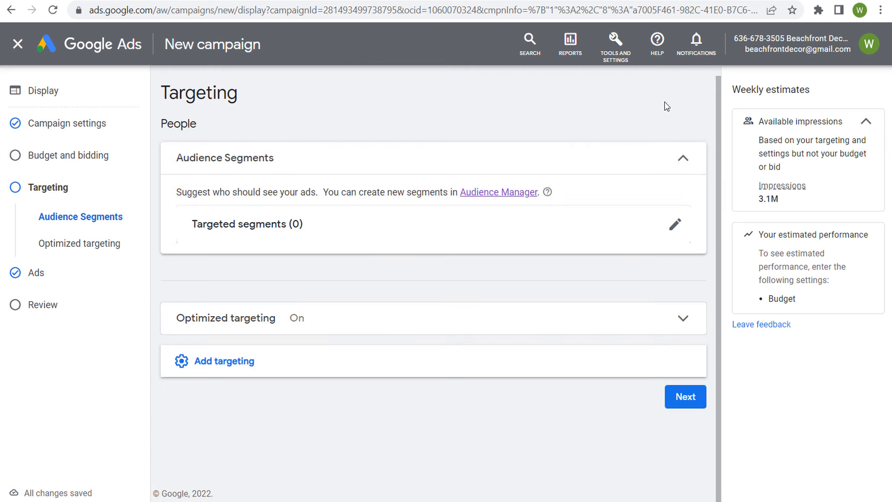
left_click(673, 226)
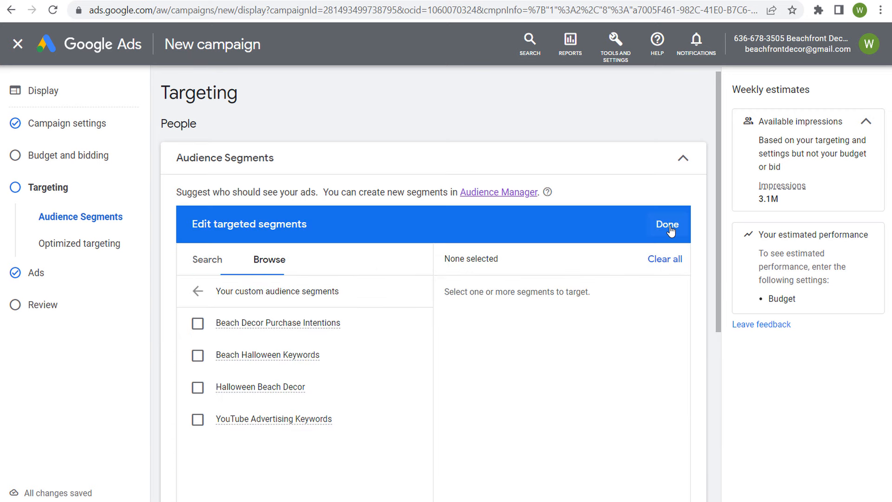
left_click(195, 292)
scroll(358, 223, "down", 2)
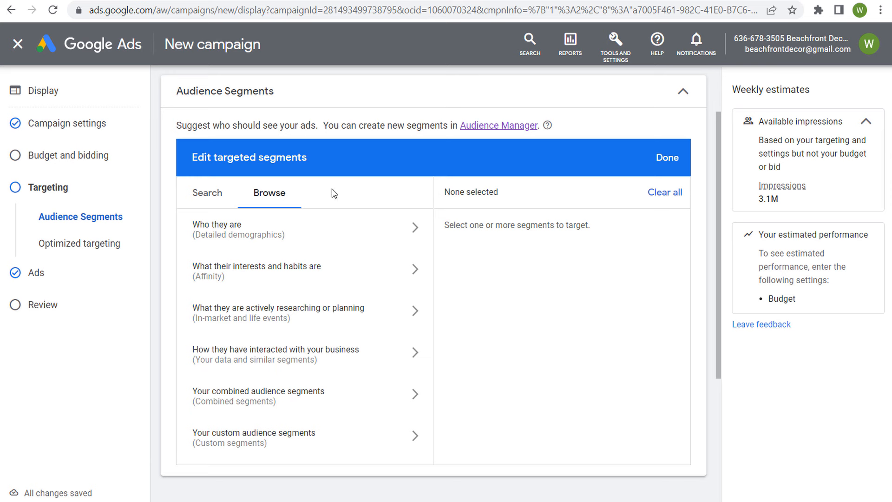
left_click(662, 158)
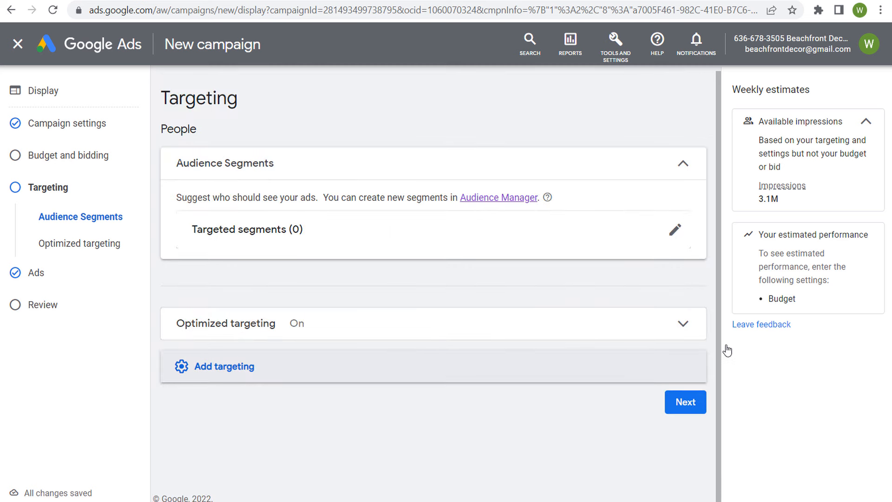
Expand the Optimized targeting section, read its description of how it helps get more conversions, and collapse it again
left_click(687, 328)
scroll(523, 292, "down", 1)
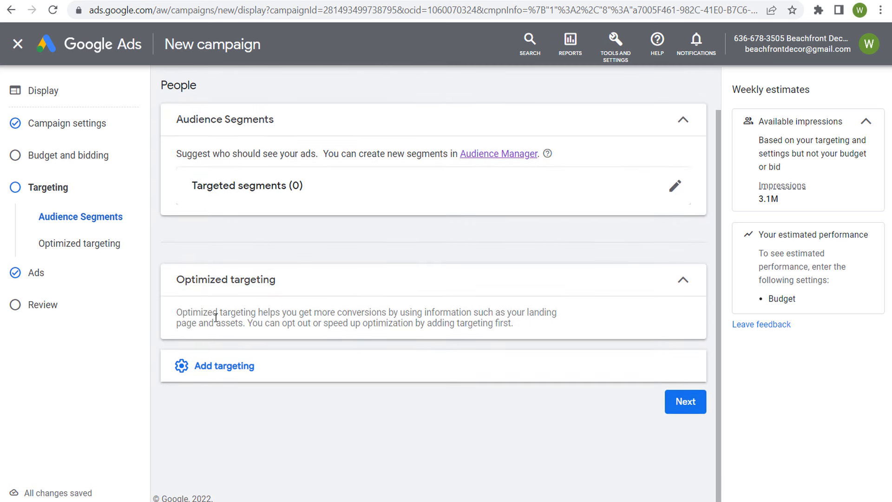
left_click_drag(185, 312, 435, 304)
left_click(487, 302)
left_click_drag(545, 325, 234, 313)
left_click(274, 314)
left_click(683, 280)
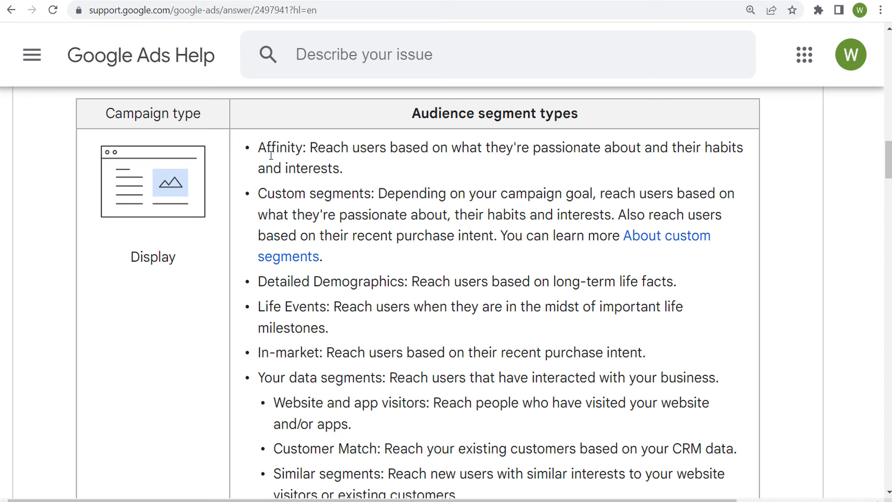
In the Google Ads Help article, examine the audience segment types for Display and Search campaigns, focusing on Affinity and website visitors
scroll(388, 205, "down", 1)
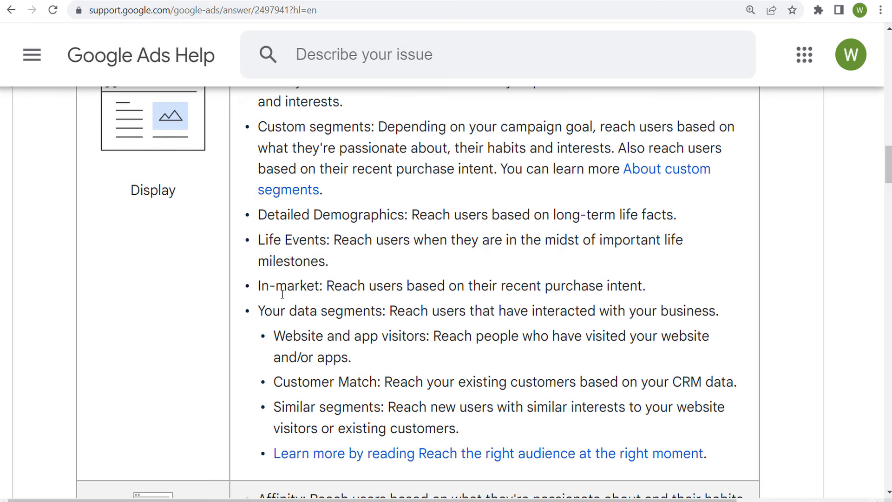
scroll(450, 309, "down", 5)
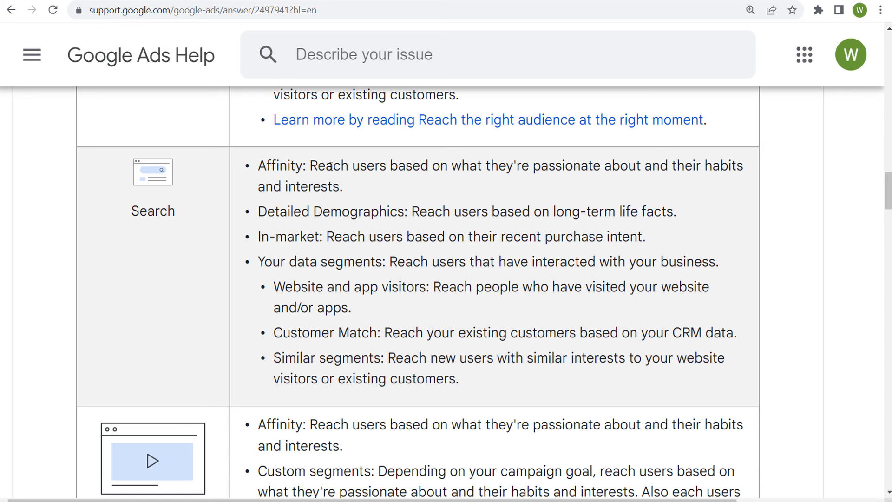
left_click_drag(298, 166, 261, 164)
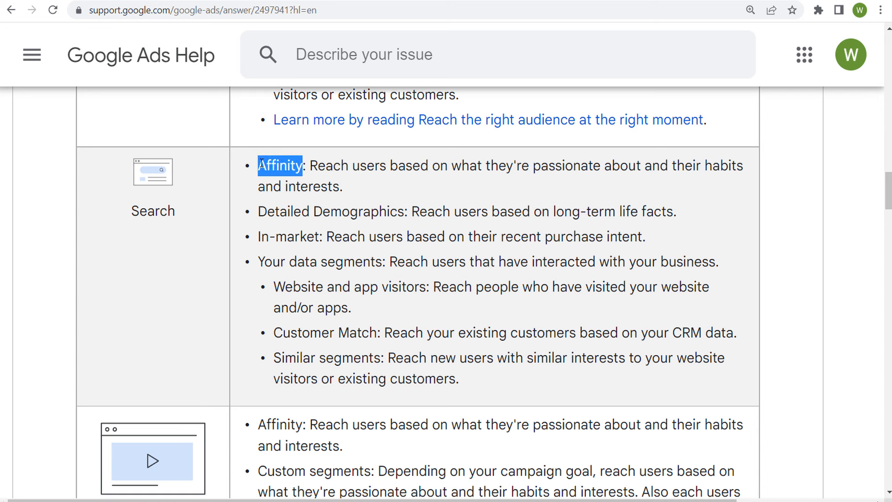
left_click(315, 190)
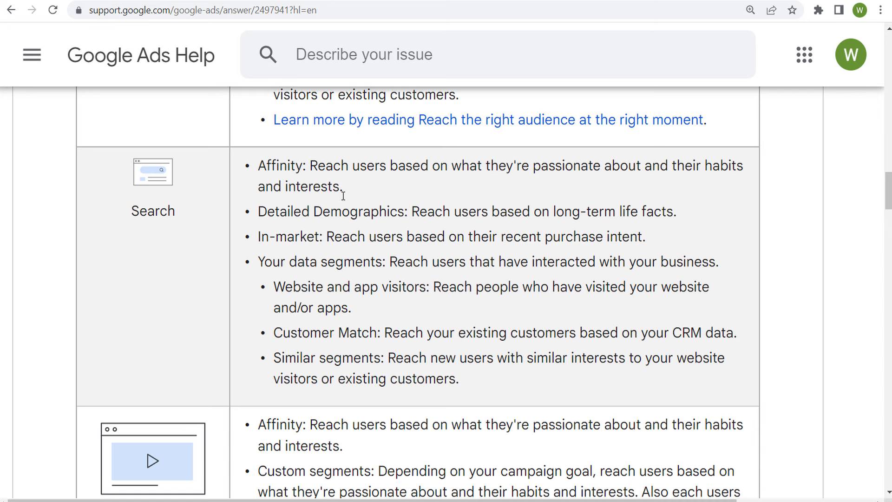
left_click_drag(294, 167, 262, 166)
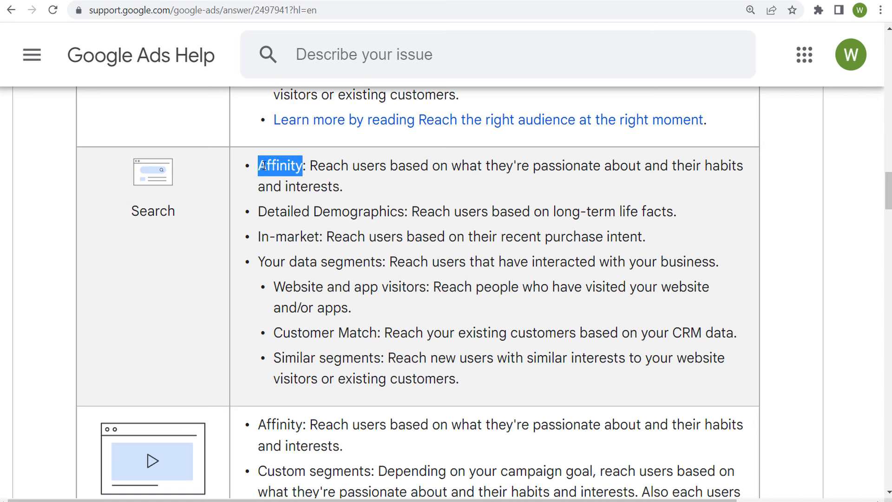
left_click(263, 166)
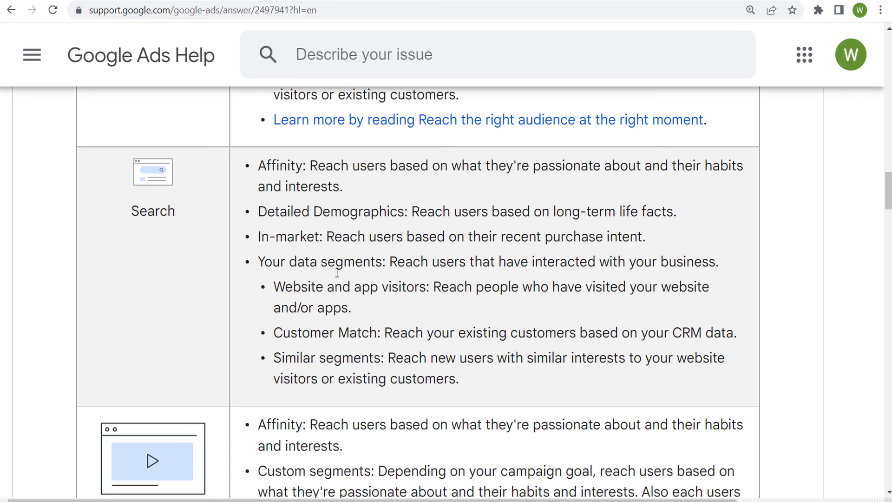
left_click_drag(276, 286, 324, 287)
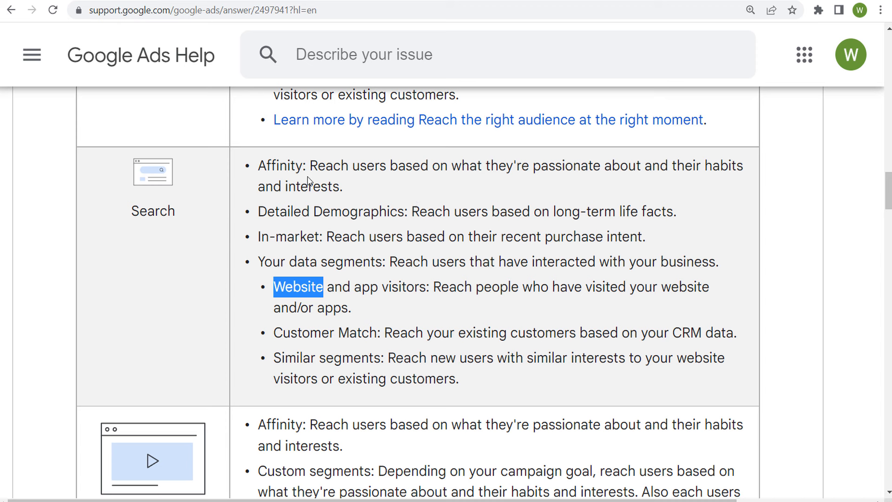
left_click_drag(183, 218, 132, 215)
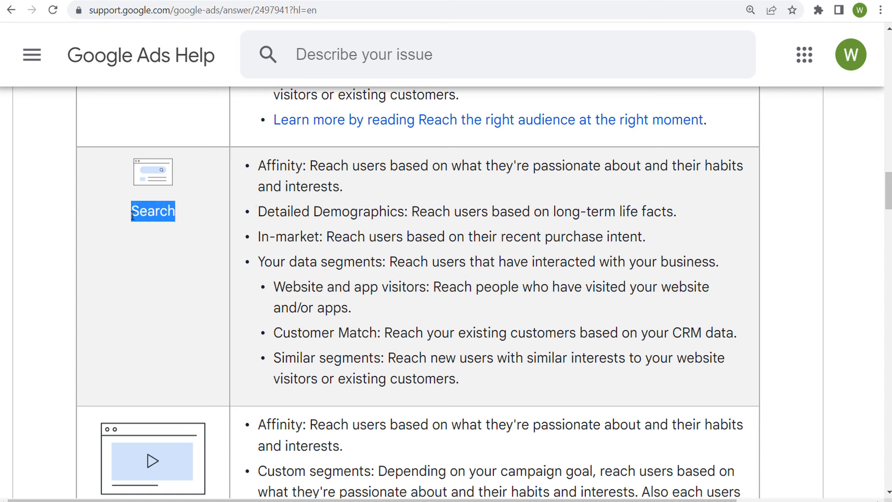
left_click(264, 167)
left_click_drag(258, 168, 303, 164)
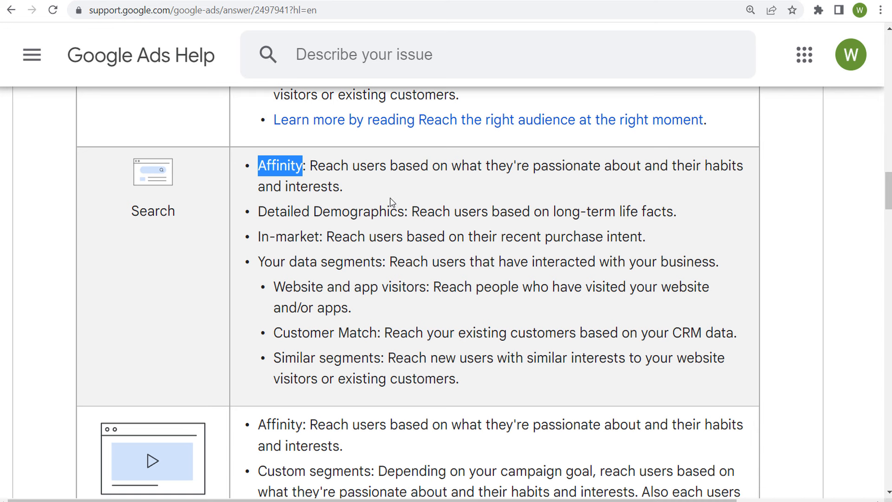
Examine the audience segment types for Video campaigns, from Affinity to Your data segments, and return to the Search campaign types
scroll(364, 207, "down", 3)
scroll(378, 195, "down", 2)
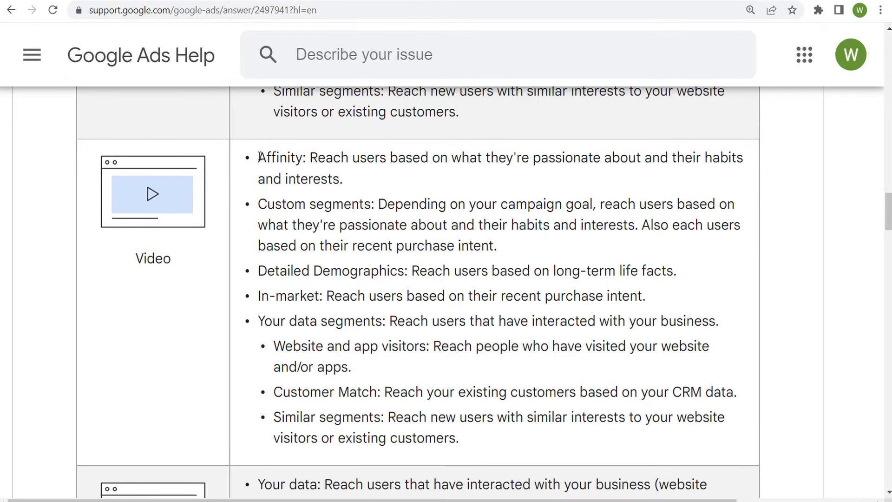
left_click_drag(260, 157, 306, 158)
left_click(283, 204)
left_click_drag(267, 204, 352, 204)
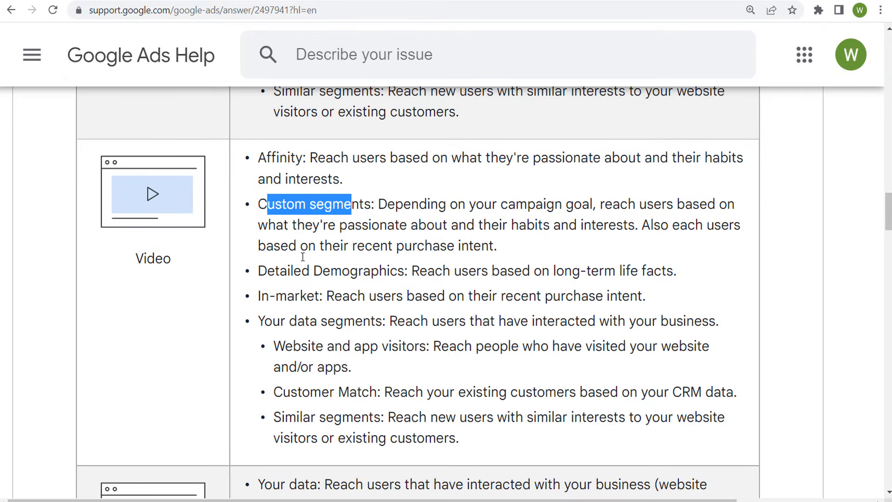
left_click_drag(259, 270, 367, 270)
left_click_drag(261, 296, 344, 322)
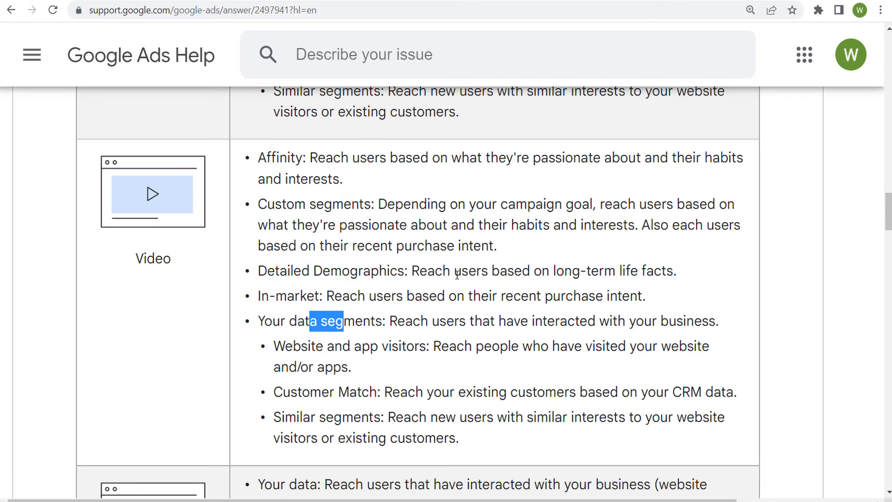
scroll(464, 265, "up", 5)
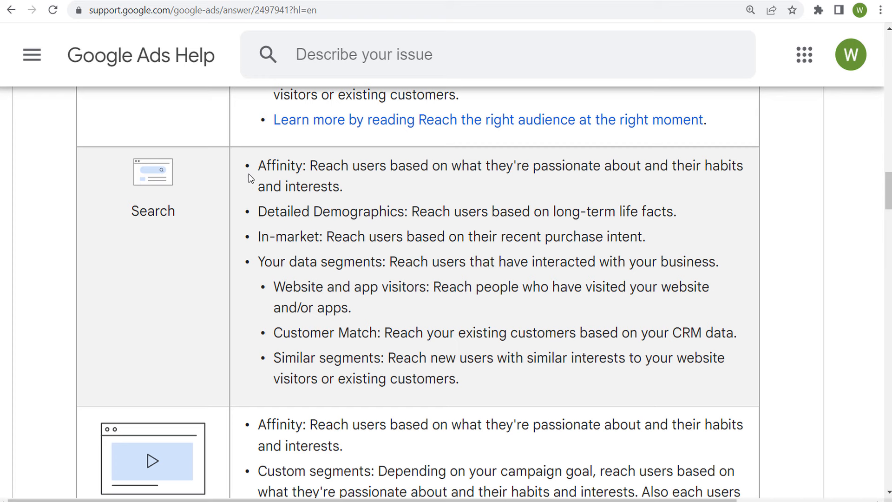